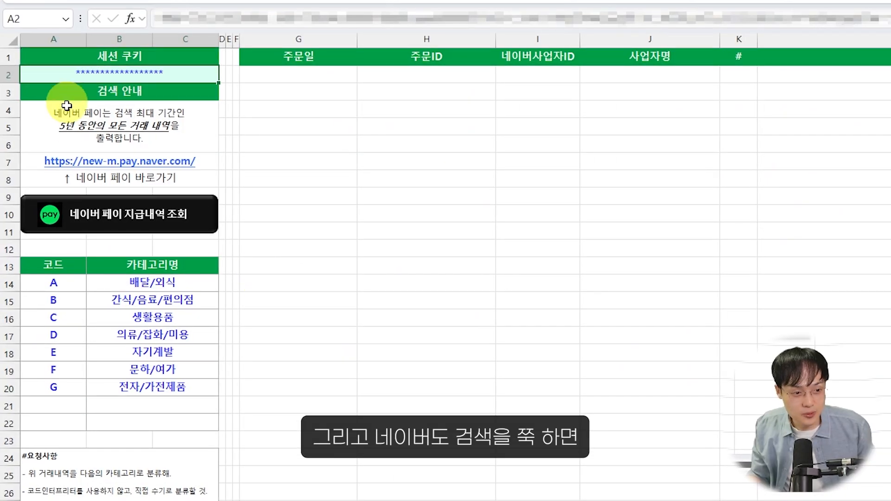
# Fetch the Naver Pay payment history into the sheet and look through the imported transactions.
pyautogui.click(173, 214)
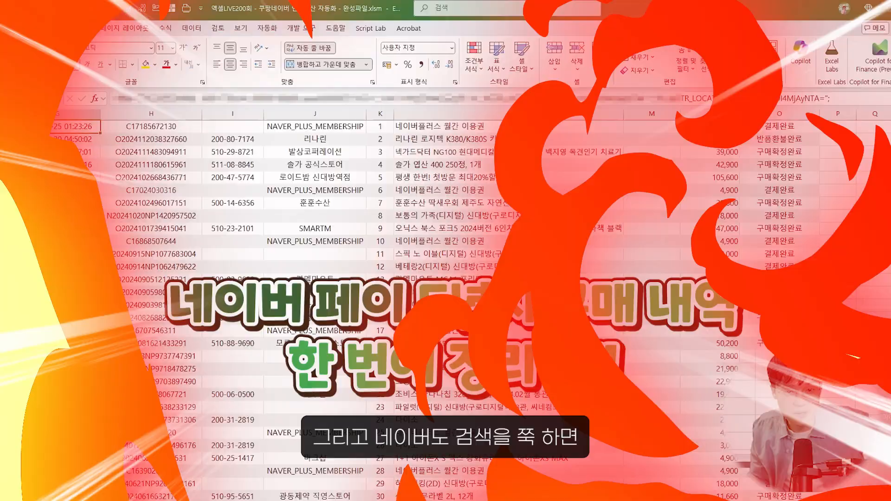
pyautogui.scroll(-20, 421, 266)
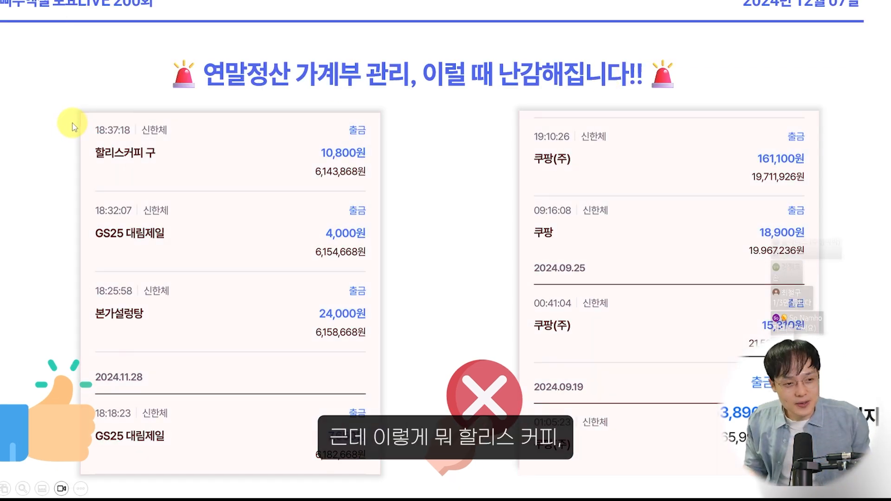
pyautogui.moveTo(82, 112); pyautogui.dragTo(234, 183)
pyautogui.moveTo(80, 199); pyautogui.dragTo(181, 252)
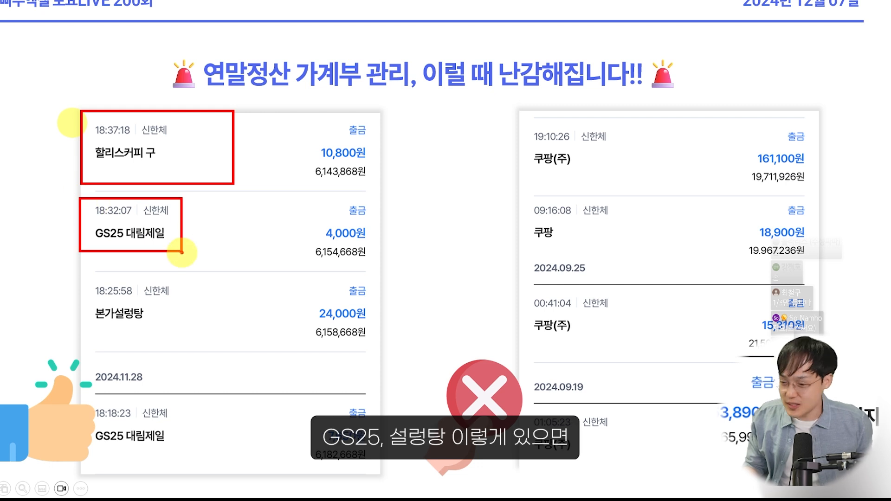
pyautogui.moveTo(107, 277)
pyautogui.mouseDown()
pyautogui.moveTo(155, 289)
pyautogui.moveTo(206, 343)
pyautogui.mouseUp()
pyautogui.moveTo(97, 407); pyautogui.dragTo(179, 466)
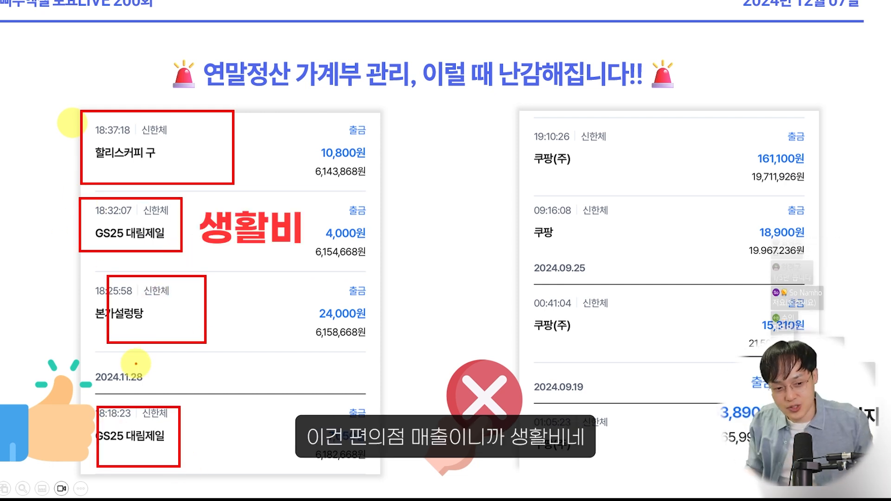
pyautogui.moveTo(138, 218)
pyautogui.mouseDown()
pyautogui.moveTo(143, 228)
pyautogui.moveTo(150, 205)
pyautogui.mouseUp()
pyautogui.moveTo(150, 124)
pyautogui.mouseDown()
pyautogui.moveTo(158, 139)
pyautogui.moveTo(183, 112)
pyautogui.mouseUp()
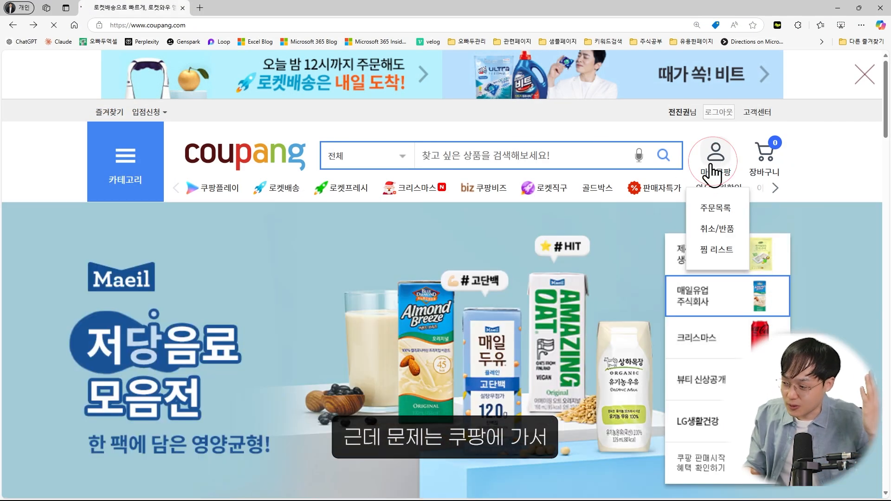
# Open the order list on the Coupang site and search the past orders for 김치.
pyautogui.click(711, 164)
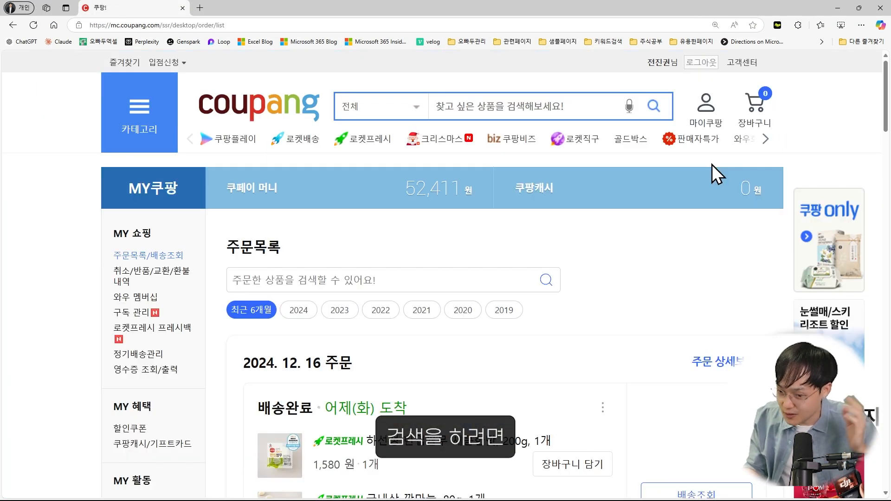
pyautogui.moveTo(886, 120); pyautogui.dragTo(878, 336)
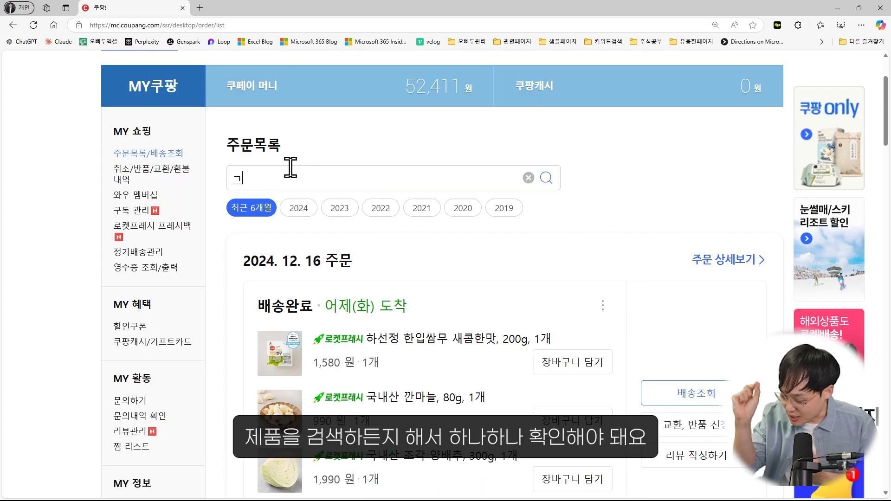
pyautogui.write('김치')
pyautogui.press('Return')
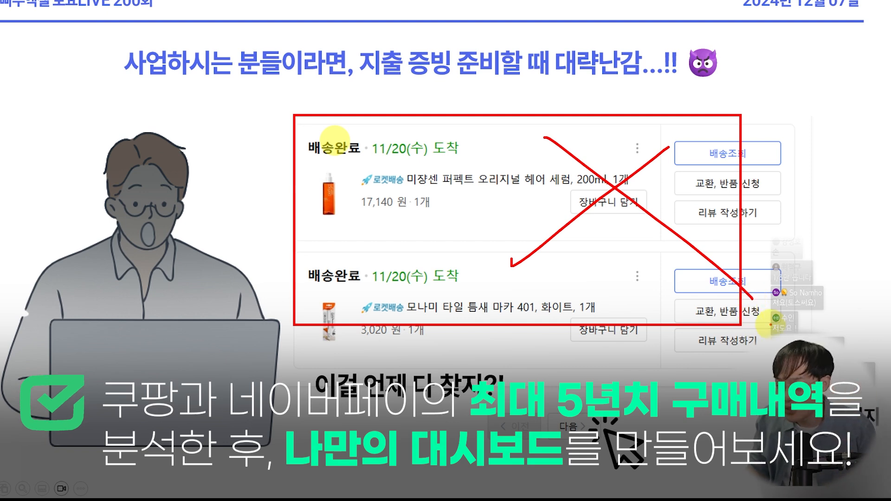
pyautogui.press('Escape')
pyautogui.click(666, 275)
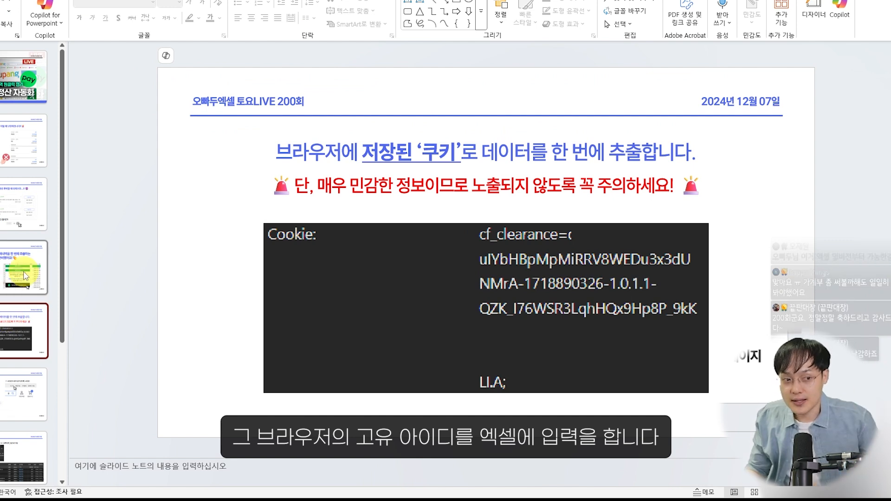
# Switch to Excel, set the Coupang lookup's start year to 2020, fetch the purchase history and look through the rows.
pyautogui.hotkey('alt', 'Tab')
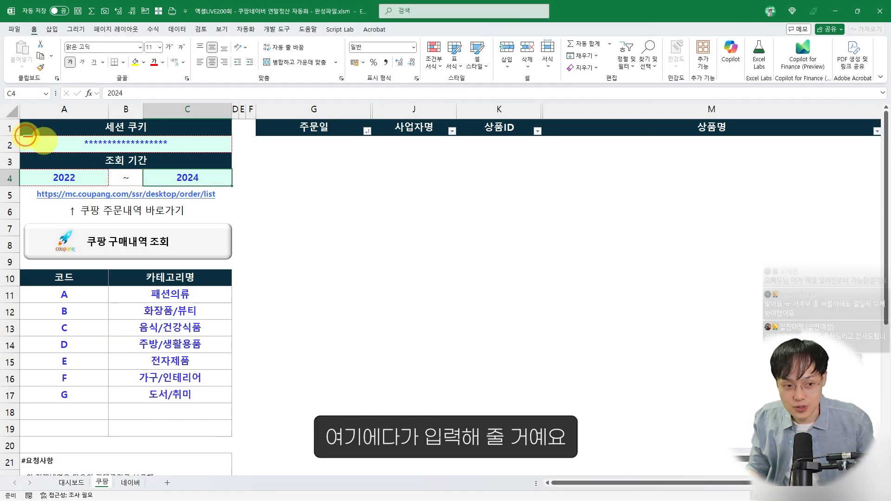
pyautogui.moveTo(25, 135); pyautogui.dragTo(207, 158)
pyautogui.moveTo(214, 104); pyautogui.dragTo(184, 121)
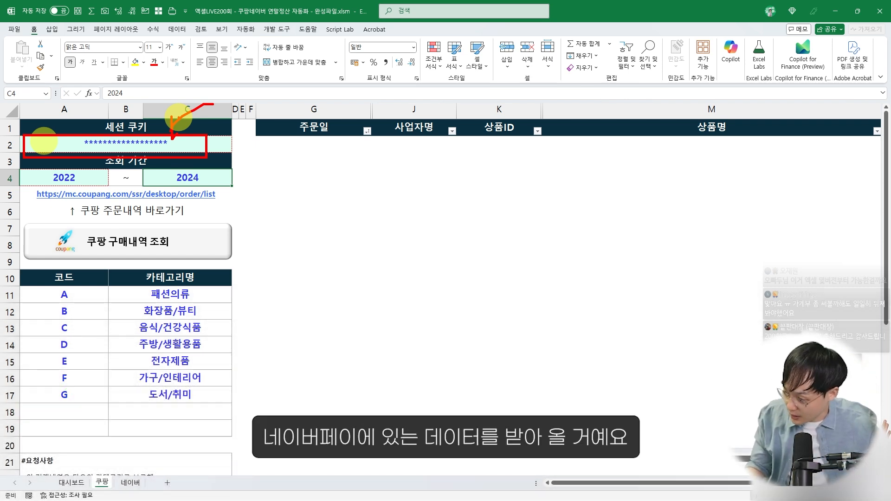
pyautogui.click(75, 176)
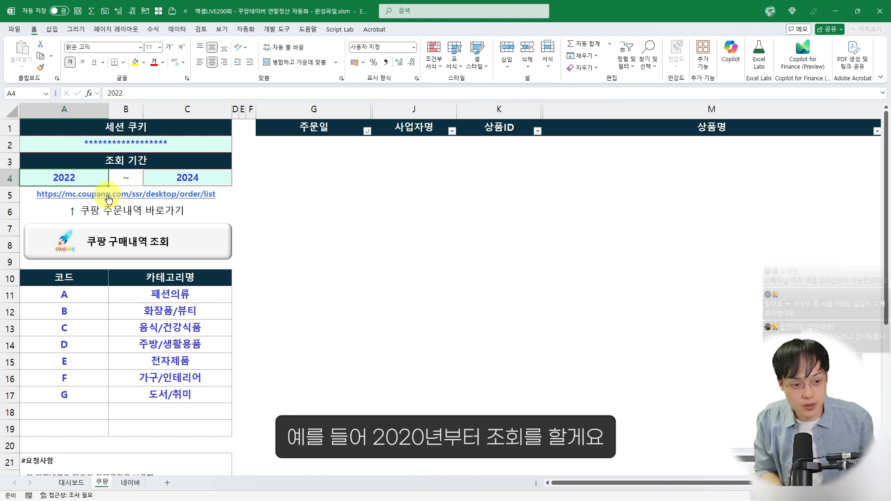
pyautogui.write('2')
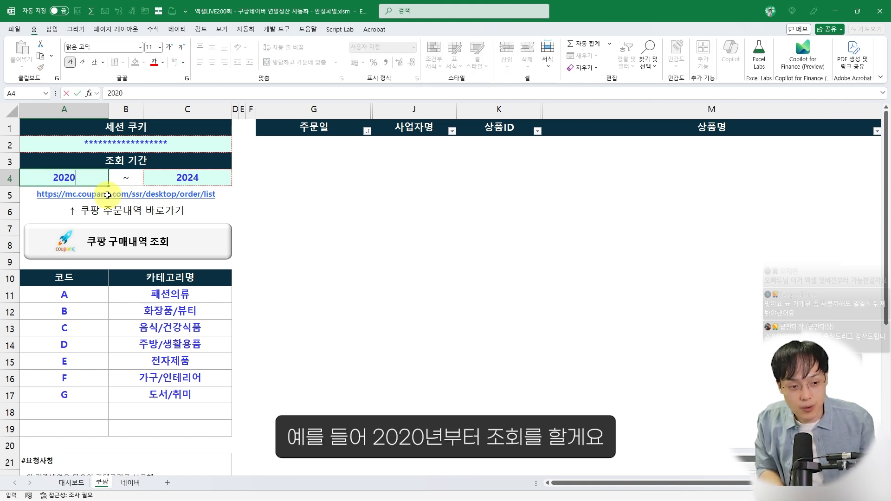
pyautogui.press('Return')
pyautogui.click(137, 239)
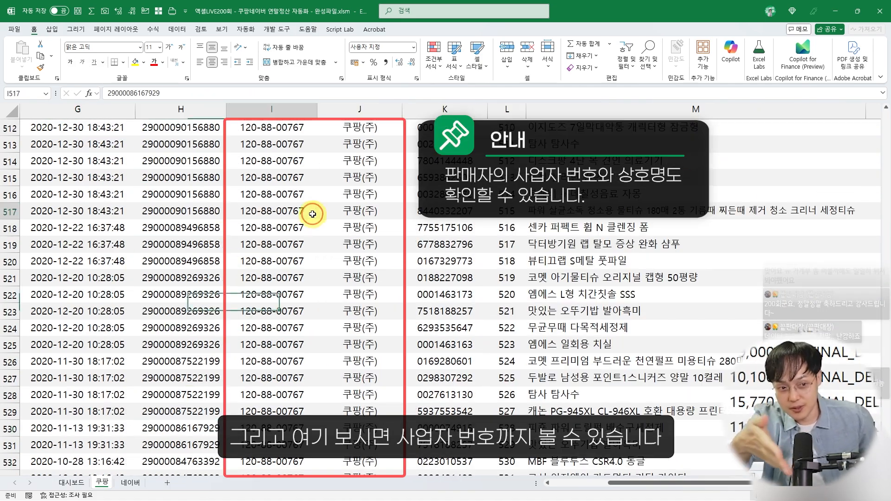
pyautogui.scroll(20, 312, 214)
pyautogui.scroll(-15, 321, 251)
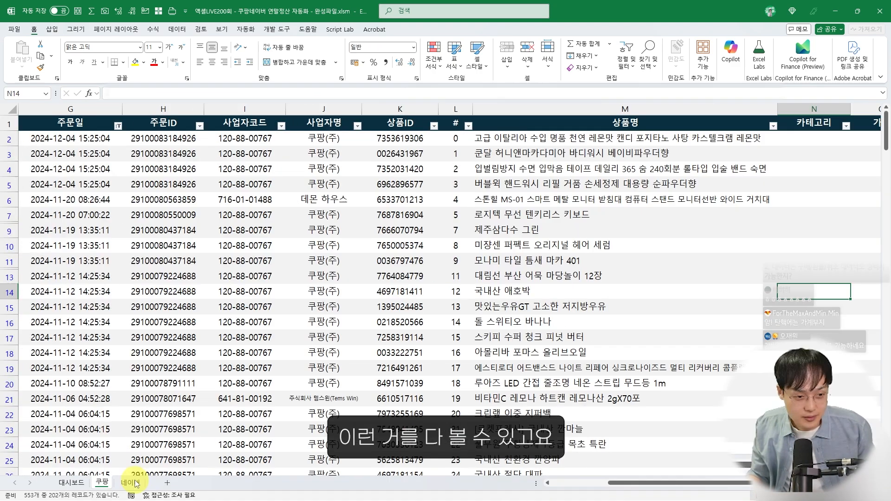
# Run the Naver Pay payment history lookup on the 네이버 sheet.
pyautogui.click(130, 483)
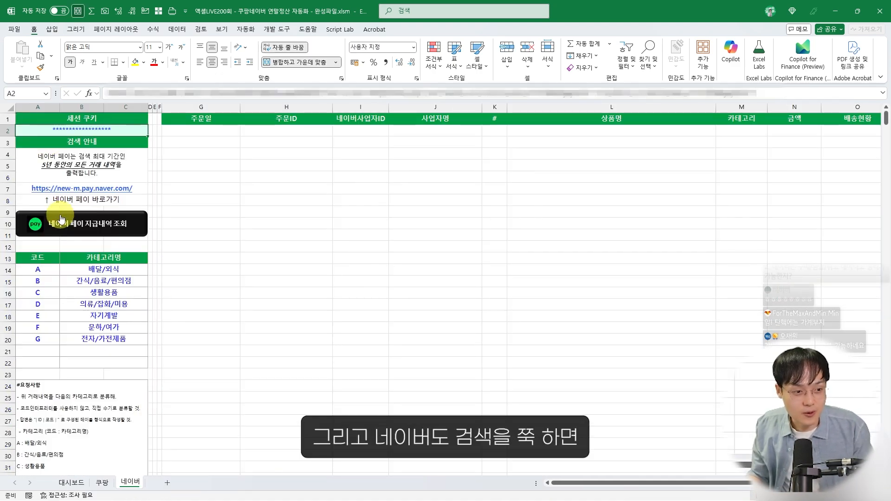
pyautogui.click(61, 218)
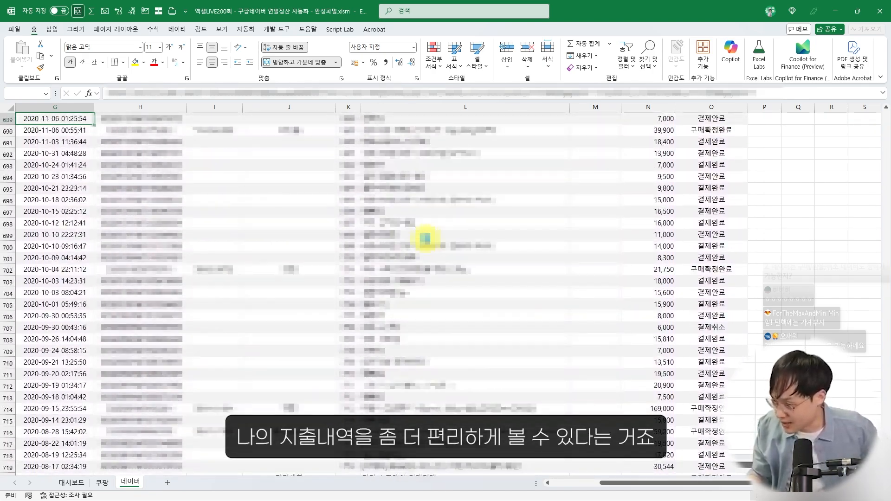
# Switch to the PowerPoint presentation and go back through slides 4 and 3 to slide 2.
pyautogui.hotkey('alt', 'Tab')
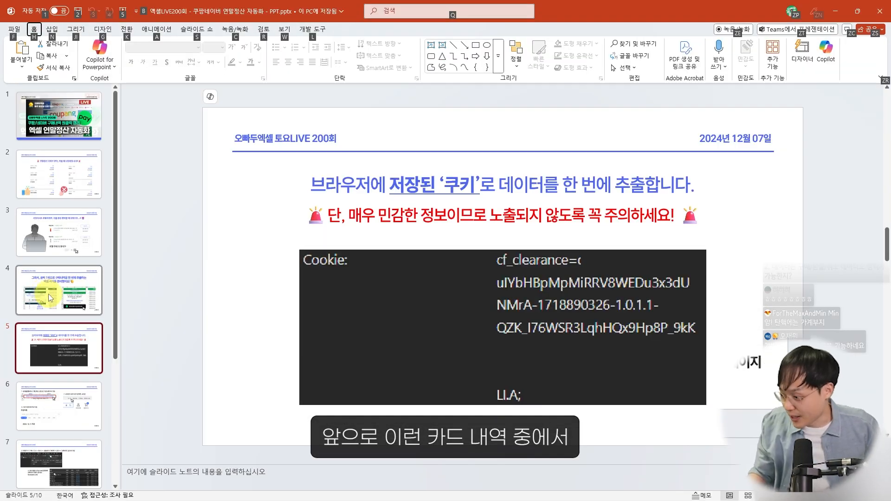
pyautogui.click(48, 294)
pyautogui.click(46, 232)
pyautogui.click(53, 188)
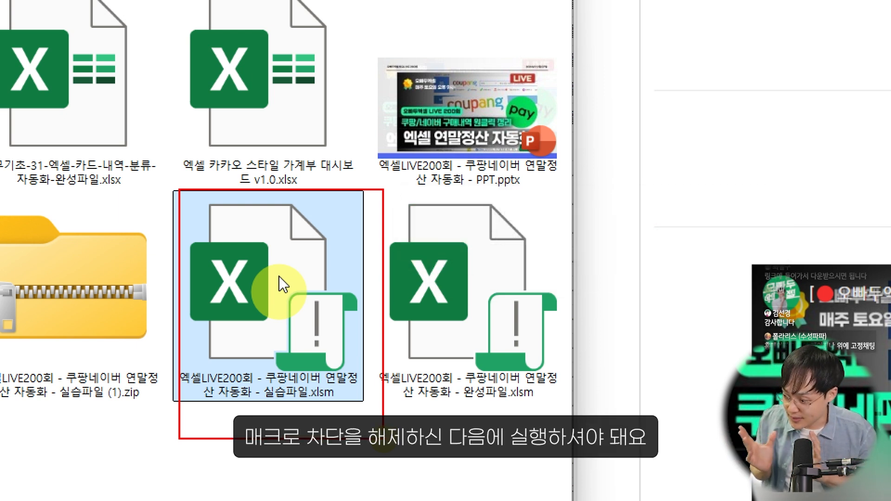
# Unblock 엑셀LIVE200회 - 쿠팡네이버 연말정산 자동화 - 실습파일.xlsm in its file properties and apply the change.
pyautogui.press('Escape')
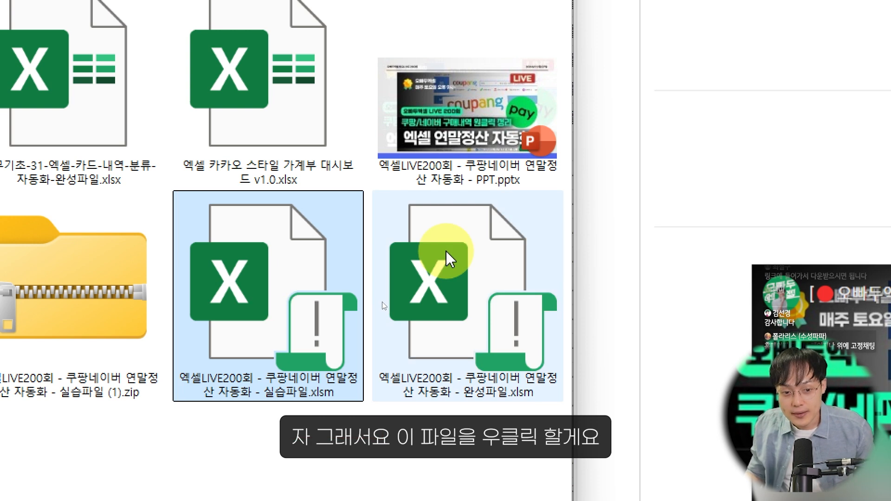
pyautogui.rightClick(182, 243)
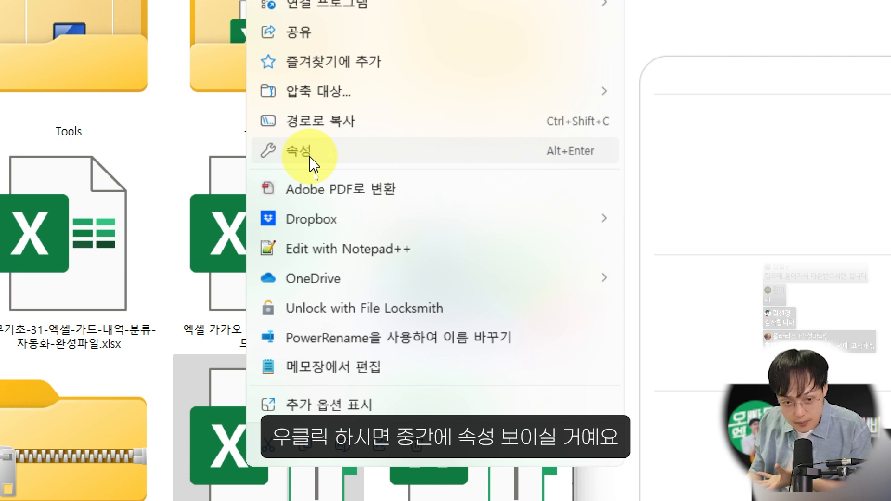
pyautogui.click(310, 158)
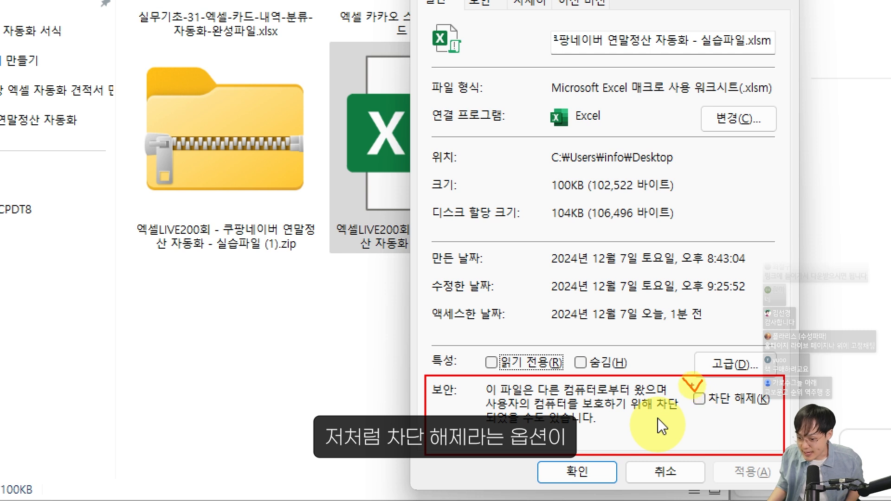
pyautogui.moveTo(768, 410); pyautogui.dragTo(788, 430)
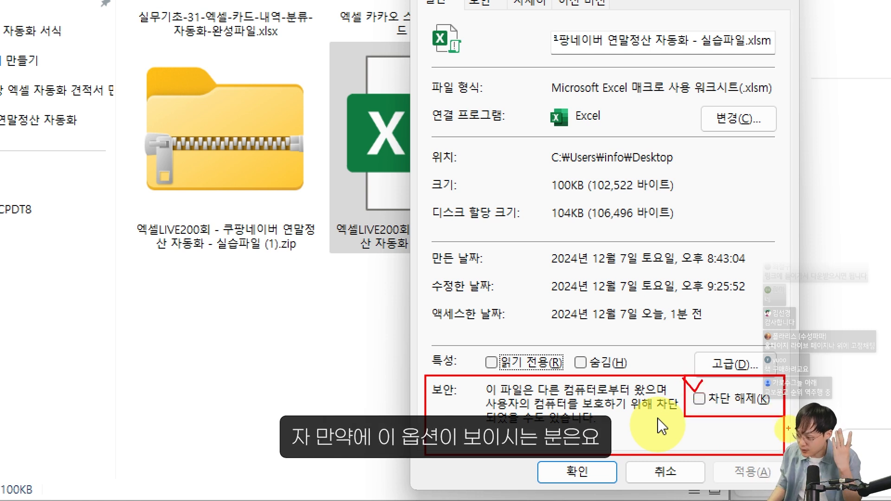
pyautogui.press('Escape')
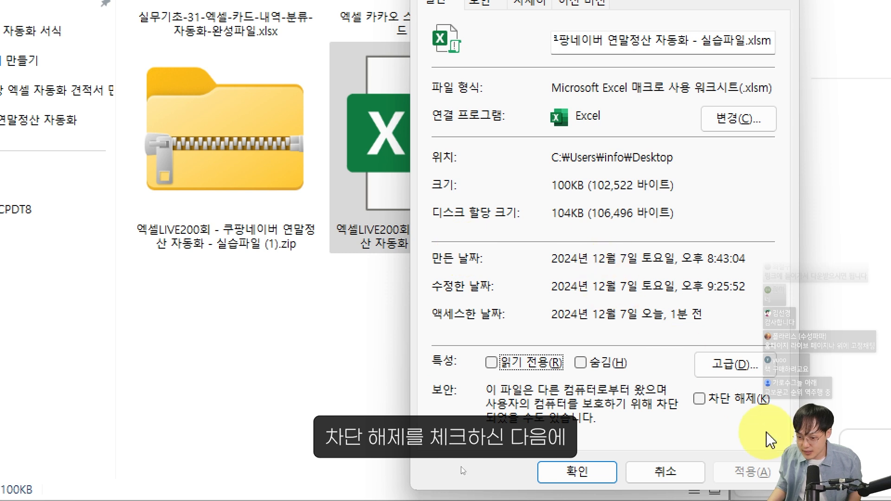
pyautogui.click(704, 398)
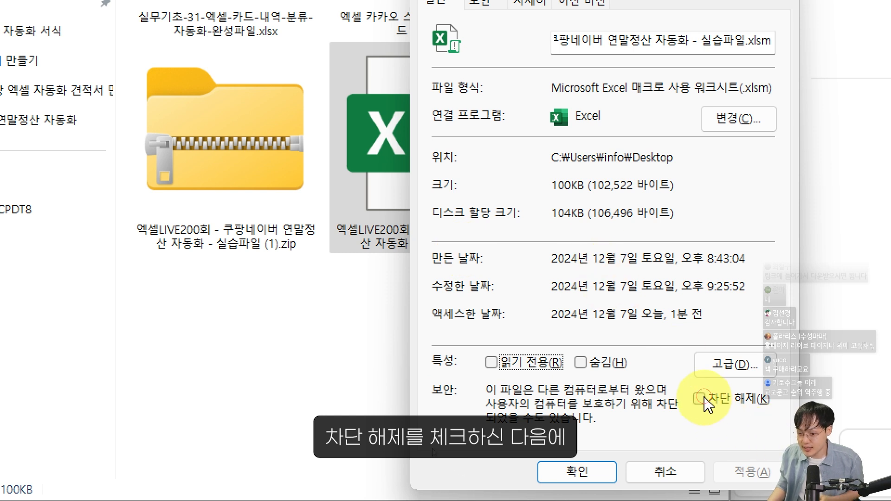
pyautogui.click(753, 477)
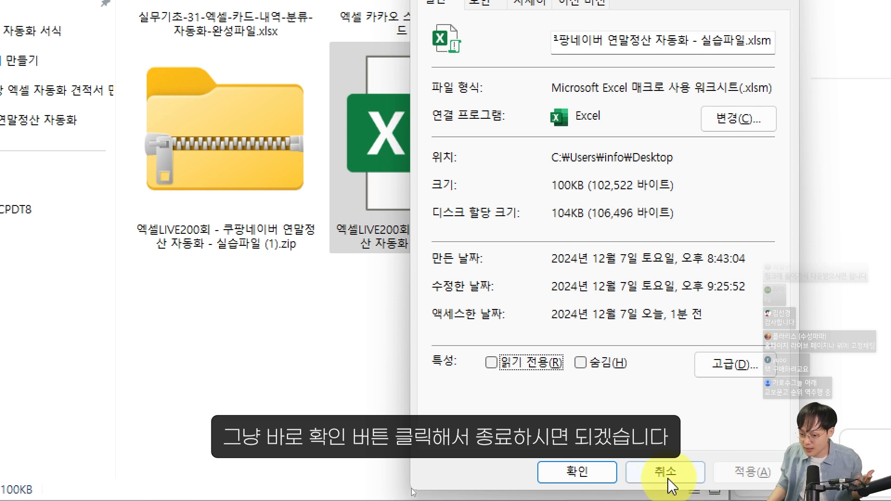
pyautogui.click(602, 480)
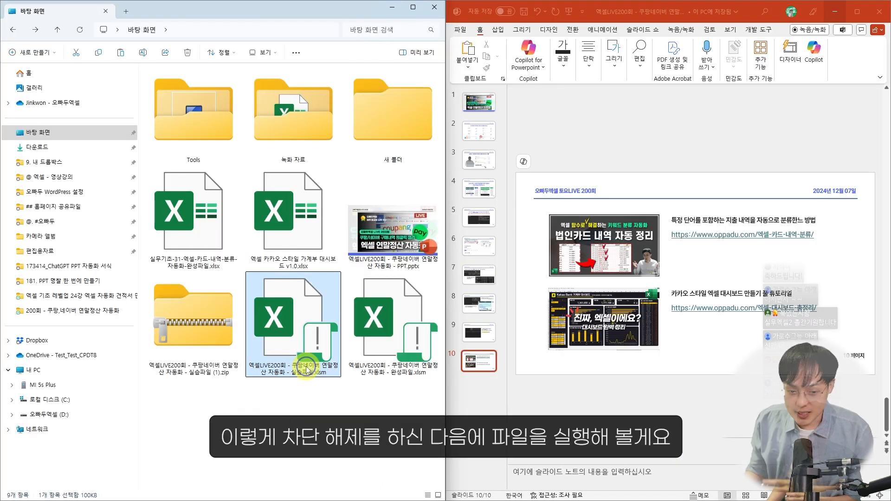
# Open the unblocked practice workbook 엑셀LIVE200회 - 쿠팡네이버 연말정산 자동화 - 실습파일.xlsm in Excel.
pyautogui.rightClick(307, 366)
pyautogui.click(288, 334)
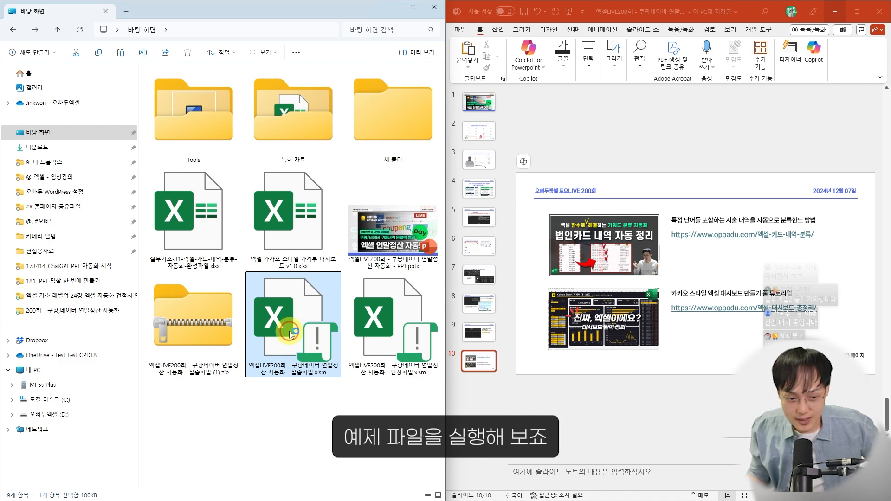
pyautogui.doubleClick(288, 333)
# Close the card expense classification workbook without saving its changes.
pyautogui.click(379, 4)
pyautogui.hotkey('alt', 'F4')
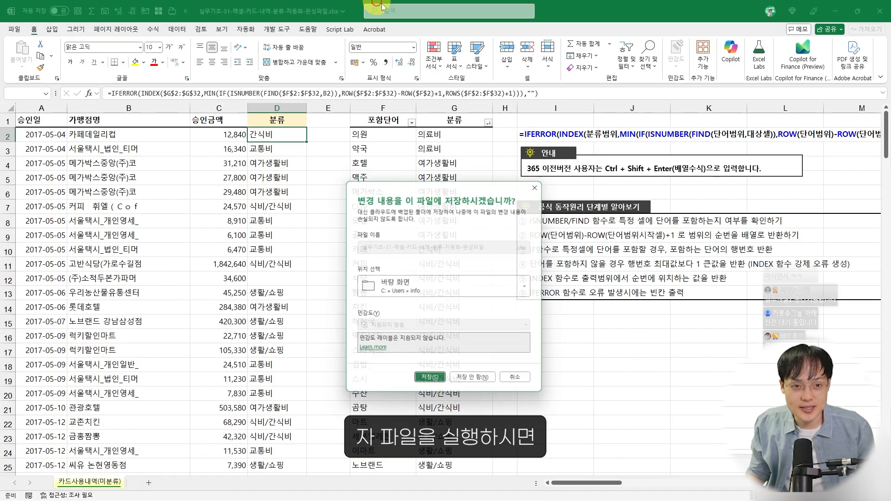
pyautogui.click(486, 380)
pyautogui.click(485, 75)
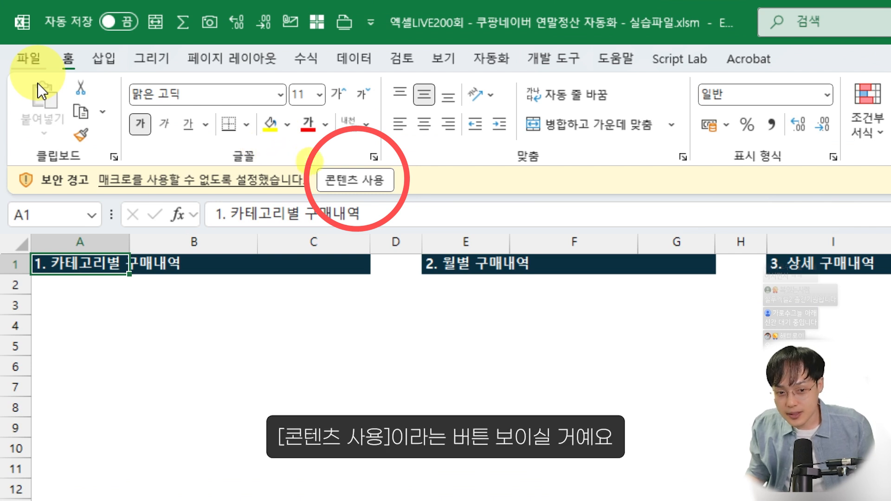
# Enable the blocked macro content in the practice workbook.
pyautogui.moveTo(304, 160); pyautogui.dragTo(415, 204)
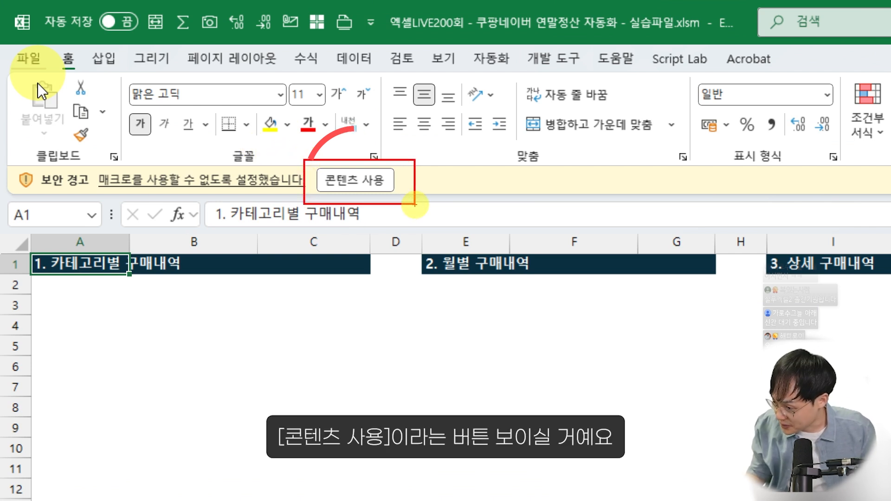
pyautogui.press('Escape')
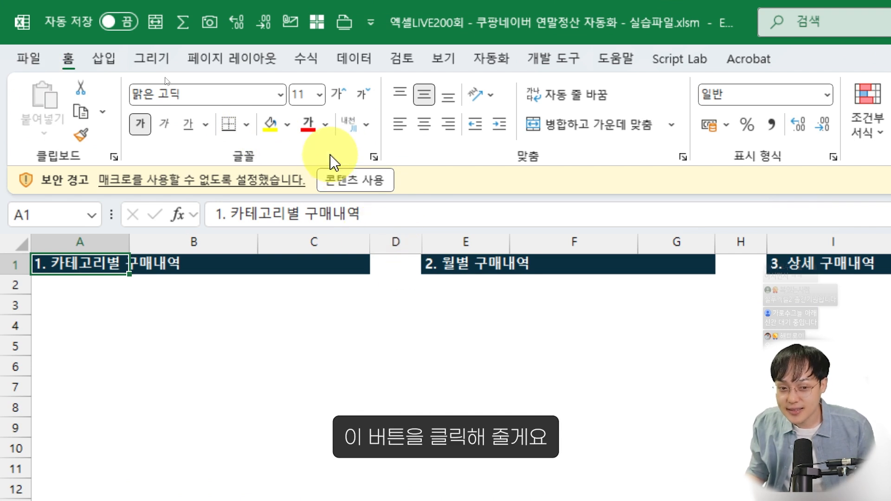
pyautogui.click(355, 179)
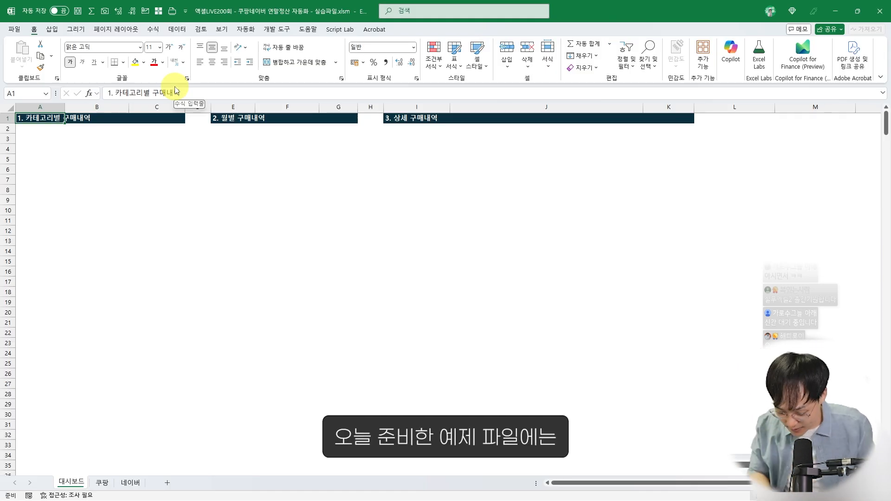
# Open the VBA editor and examine the GetNaverHistory procedure in a_NaverModule.
pyautogui.hotkey('alt', 'F11')
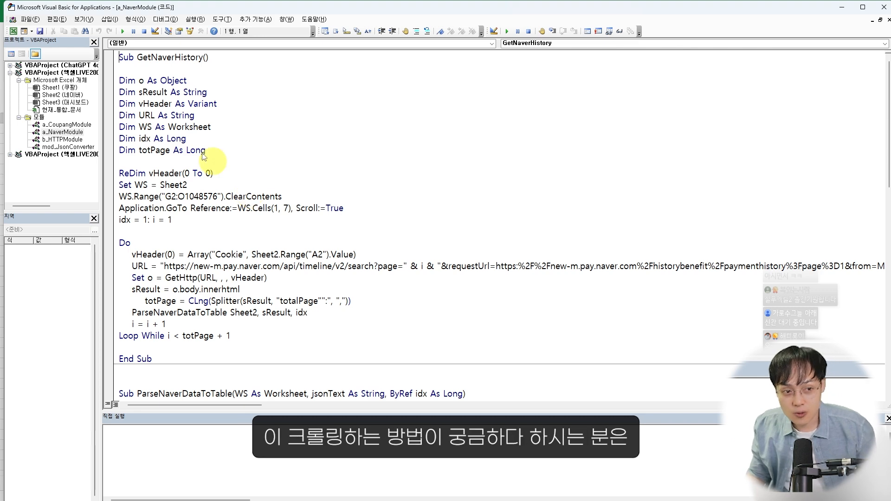
pyautogui.moveTo(129, 70); pyautogui.dragTo(339, 254)
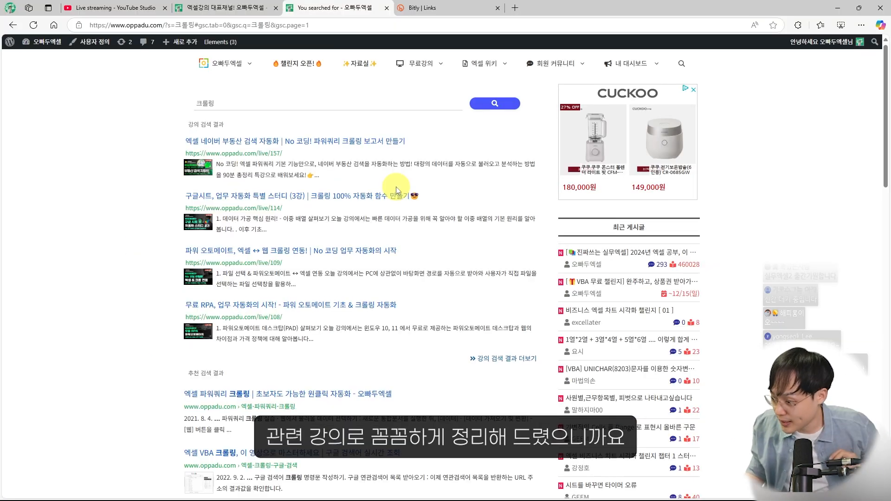
# Return from the browser and VBA editor to the practice workbook in Excel and show the 쿠팡 sheet.
pyautogui.click(829, 13)
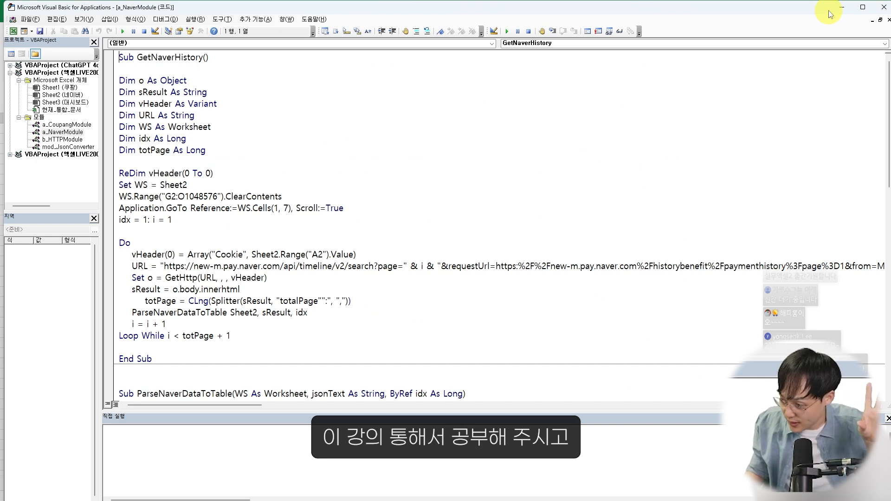
pyautogui.click(474, 204)
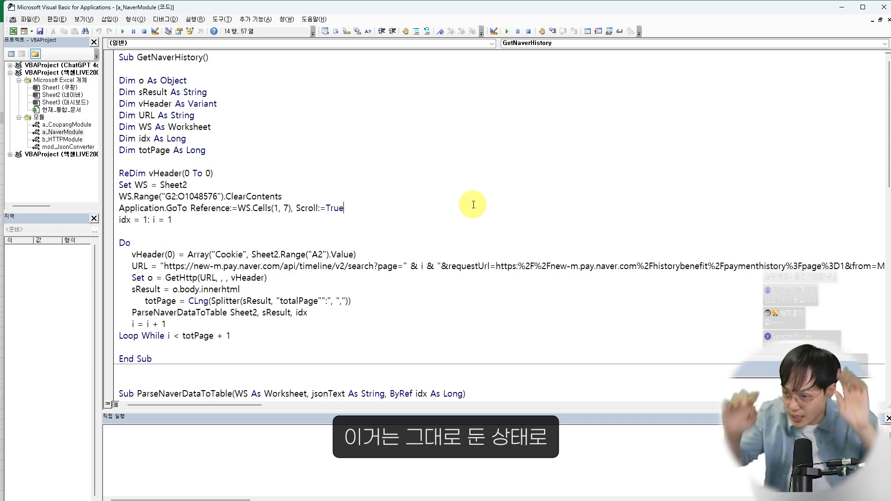
pyautogui.hotkey('alt', 'F11')
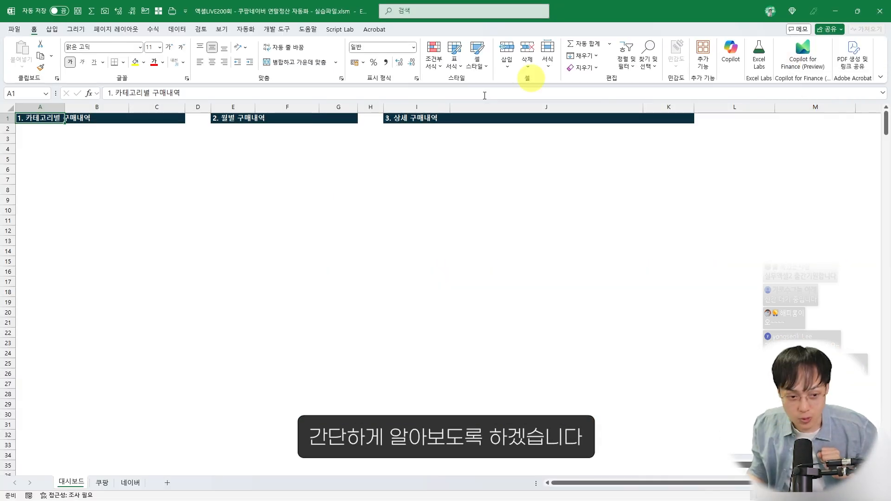
pyautogui.click(102, 482)
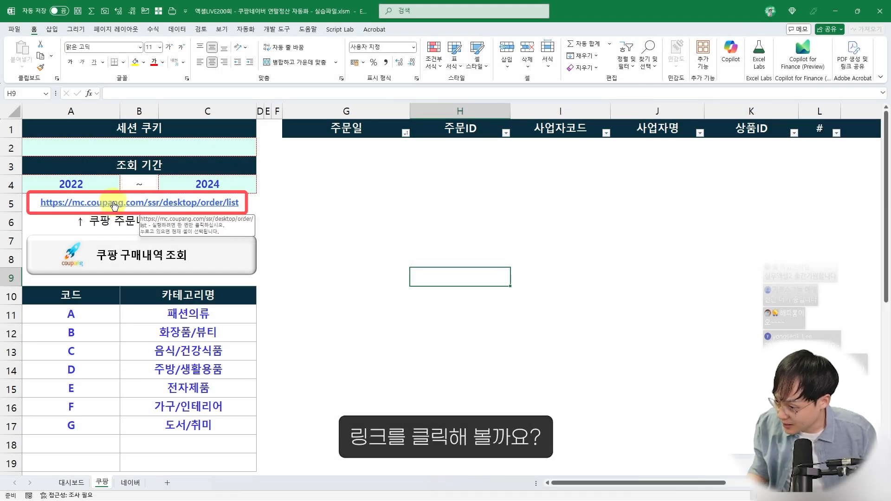
# Open the Coupang order list page linked on the 쿠팡 sheet in the browser, closing the extra login page.
pyautogui.click(108, 204)
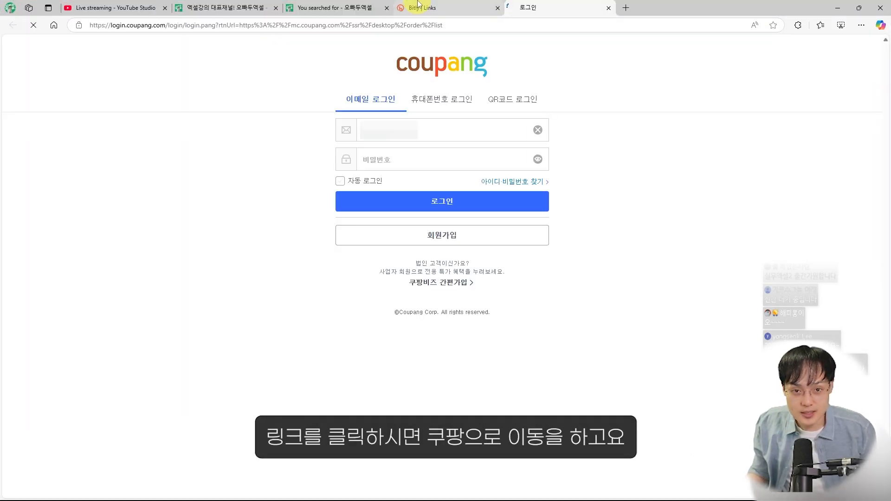
pyautogui.click(609, 8)
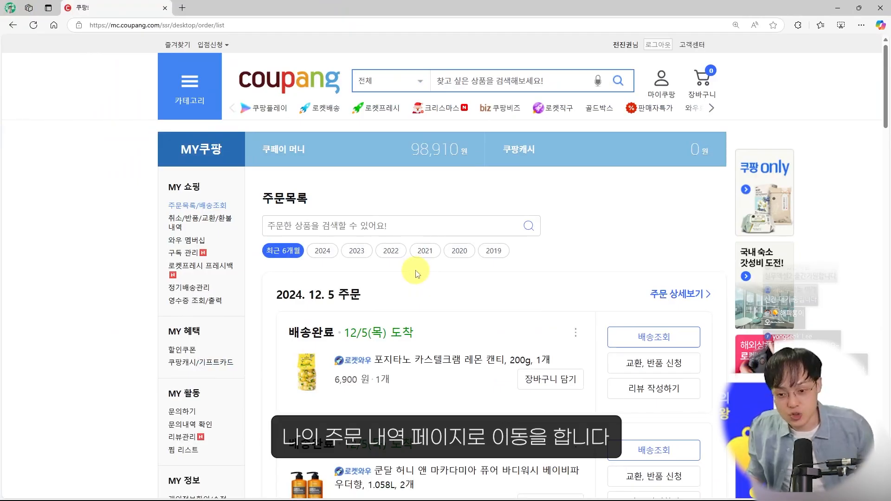
pyautogui.hotkey('ctrl', '-')
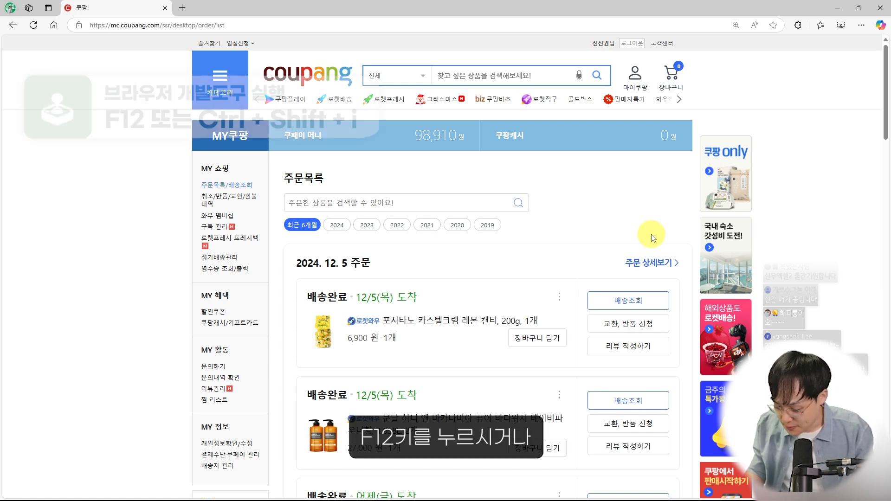
pyautogui.press('F12')
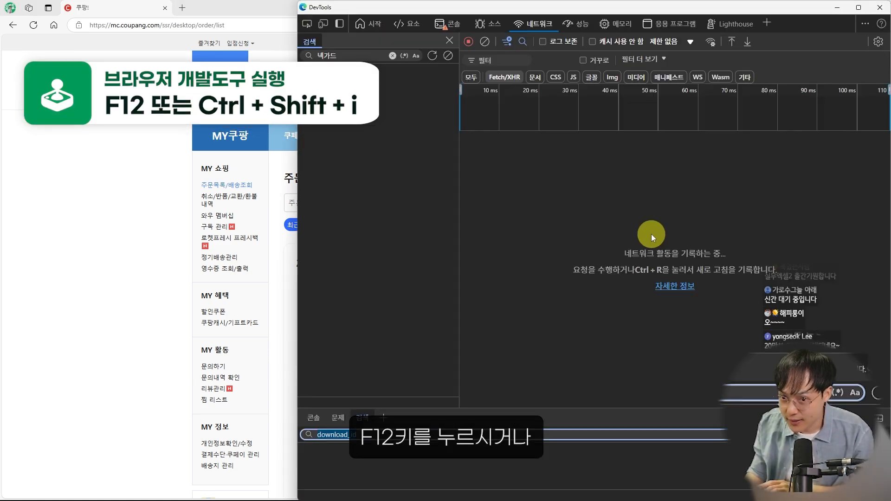
pyautogui.press('F12')
pyautogui.click(621, 228)
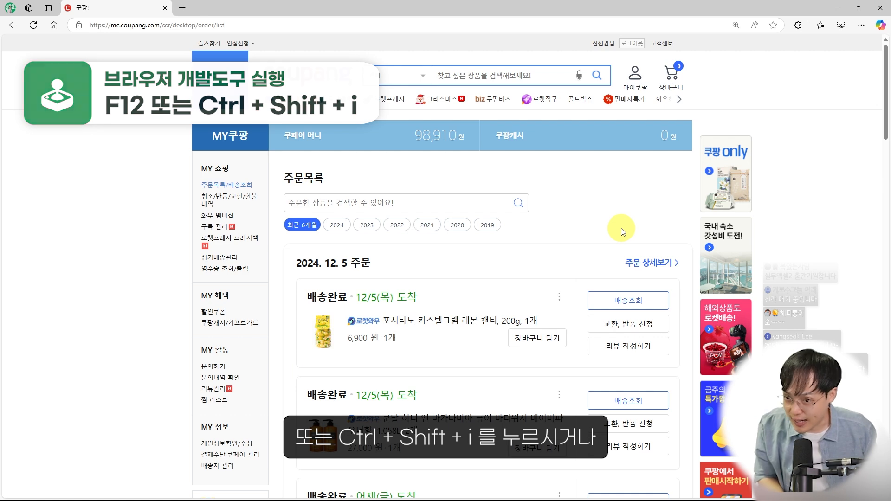
pyautogui.hotkey('ctrl', 'shift', 'i')
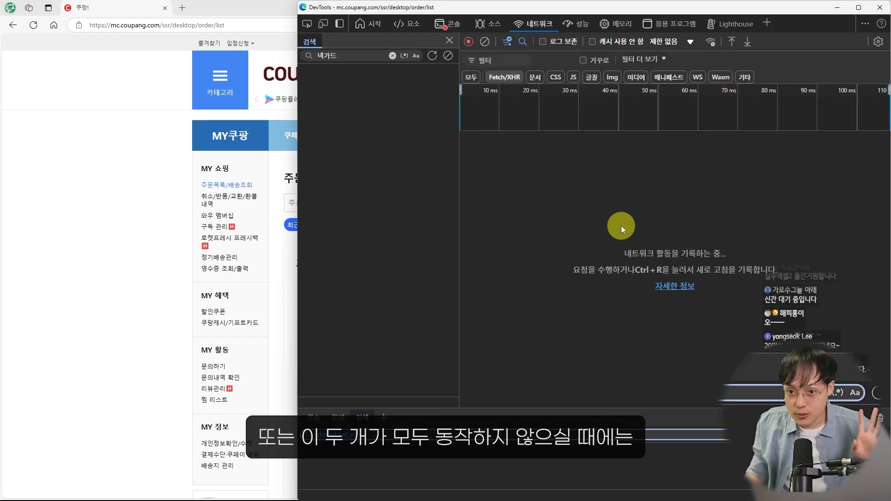
pyautogui.click(880, 8)
# Open the browser's developer tools for the Coupang order list page and show the network activity.
pyautogui.click(865, 26)
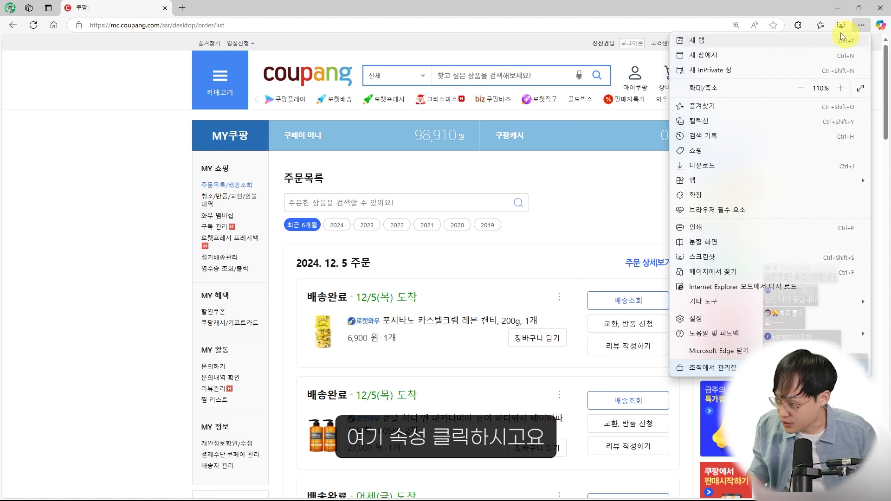
pyautogui.moveTo(705, 301)
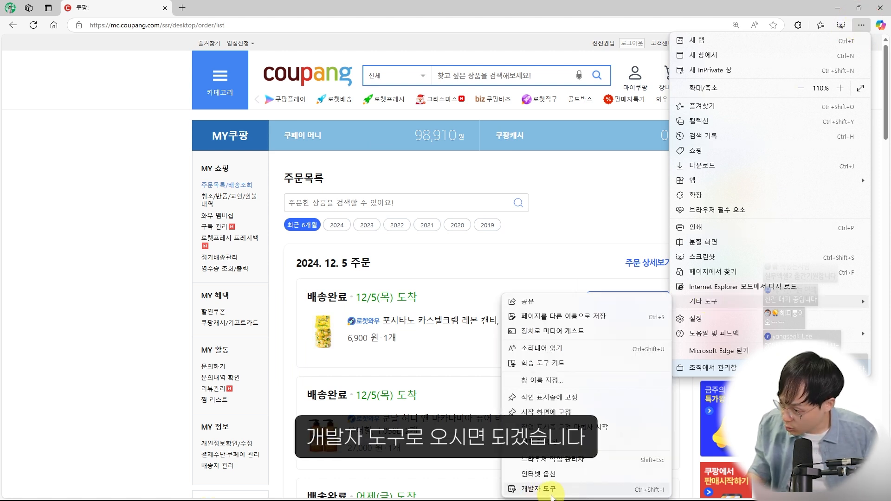
pyautogui.click(539, 489)
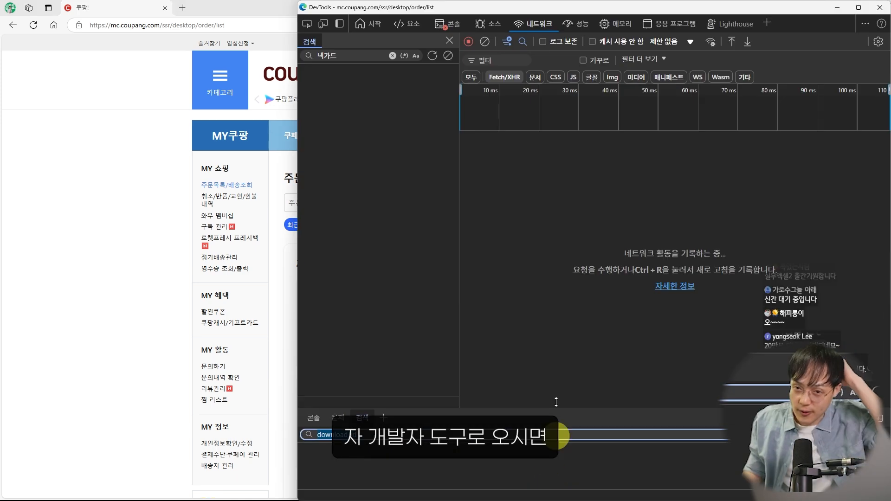
pyautogui.click(391, 22)
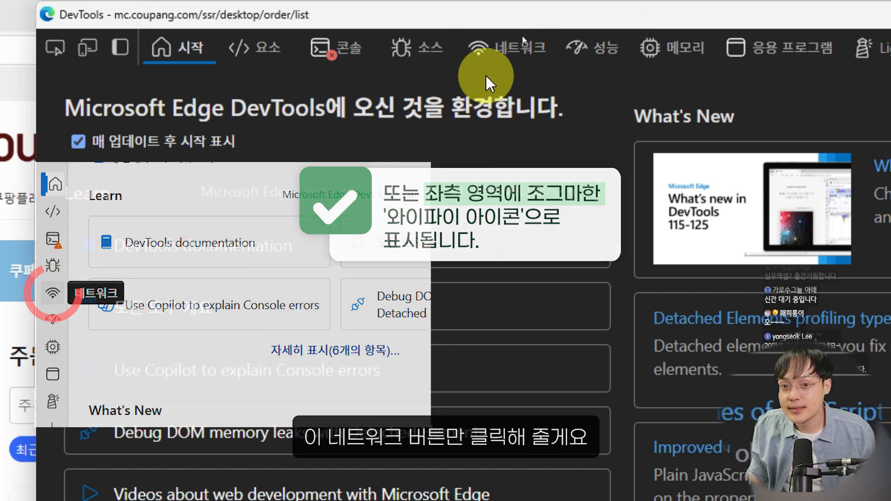
pyautogui.click(482, 49)
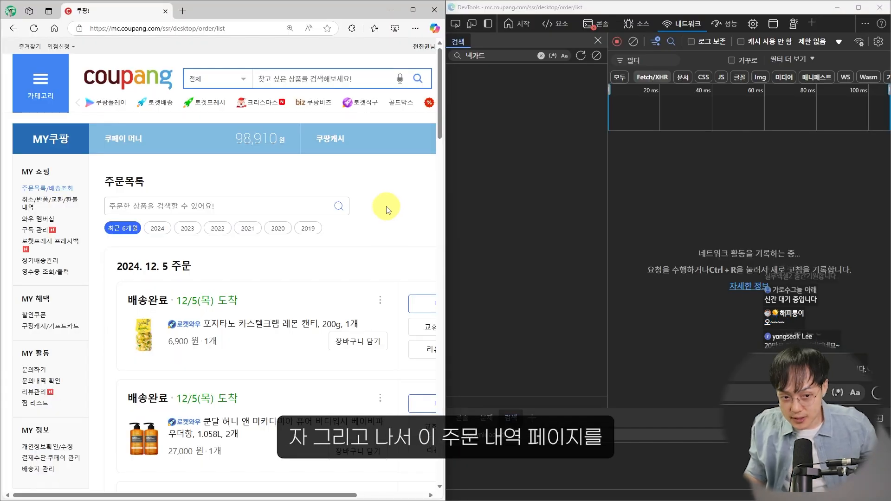
# Reload the Coupang order list page so that its network requests are recorded.
pyautogui.click(389, 212)
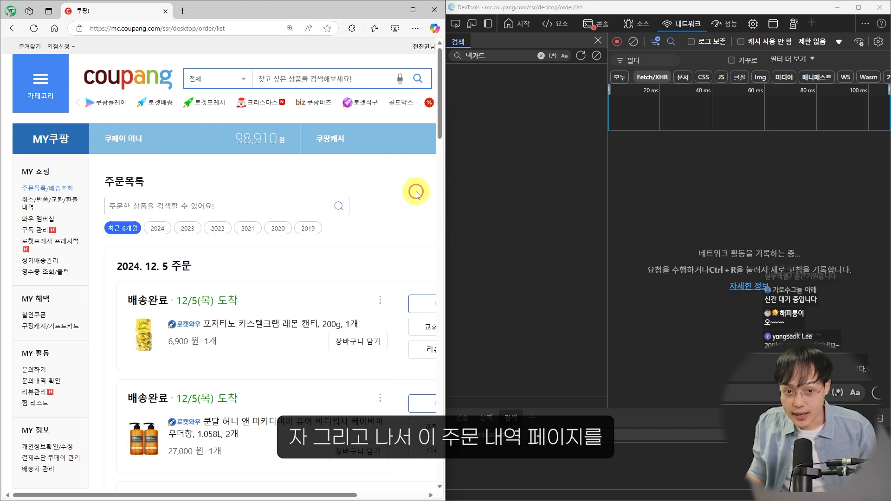
pyautogui.press('F5')
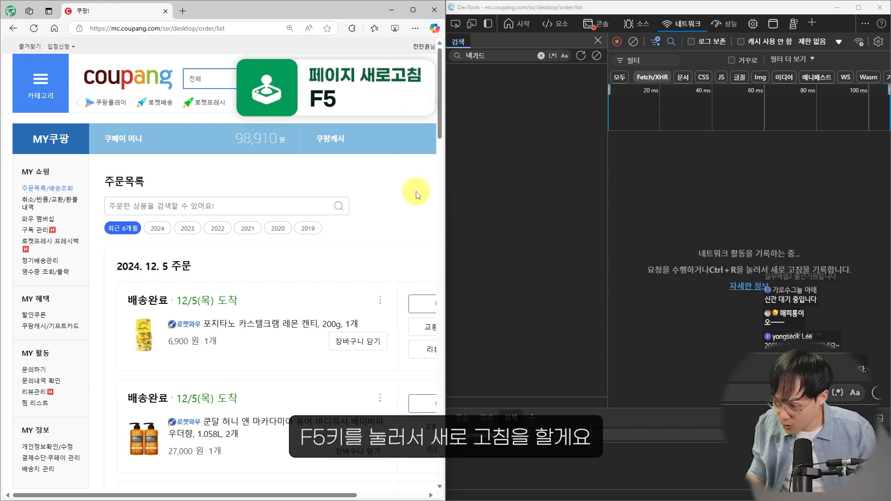
pyautogui.press('F5')
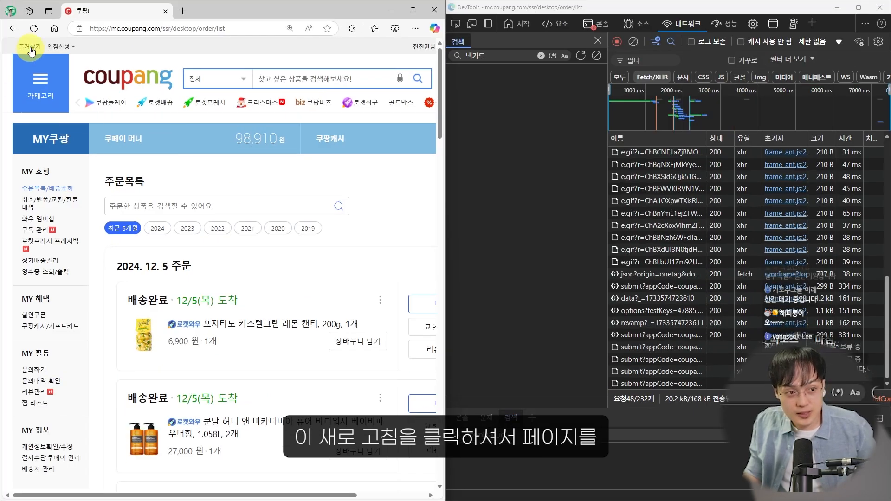
pyautogui.click(34, 31)
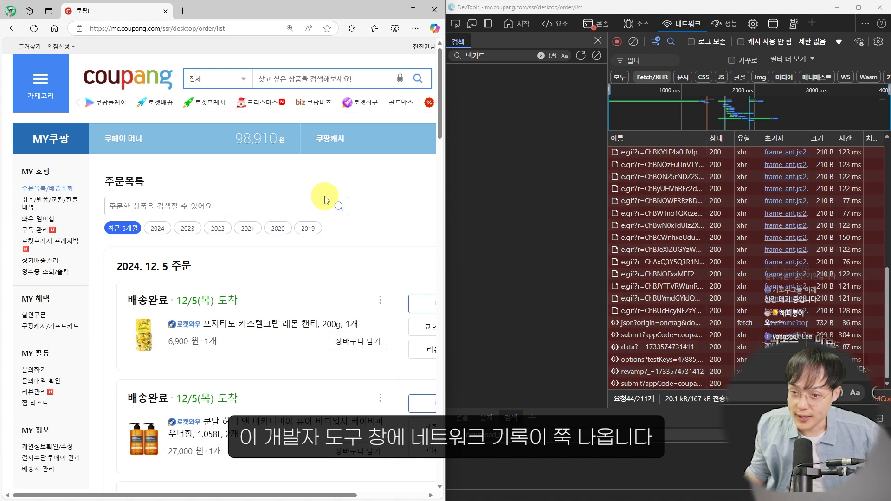
# Show all network request types and open the headers of the list request with a wider details area.
pyautogui.click(614, 77)
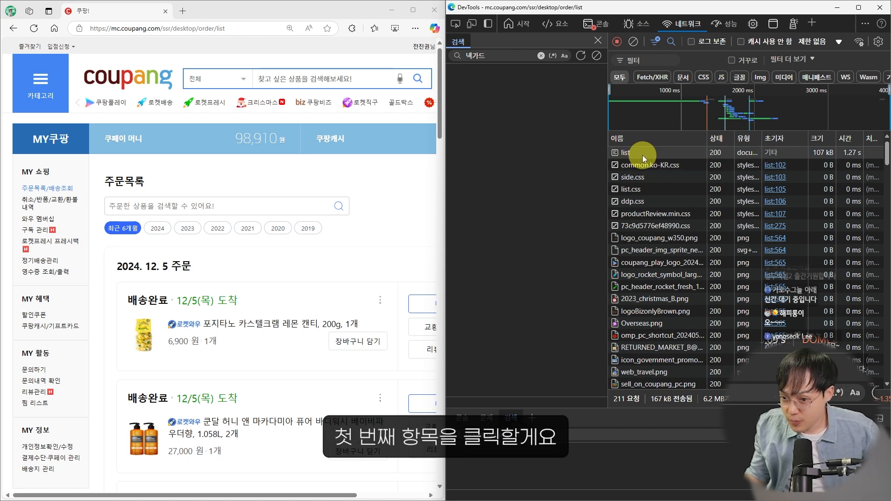
pyautogui.click(642, 154)
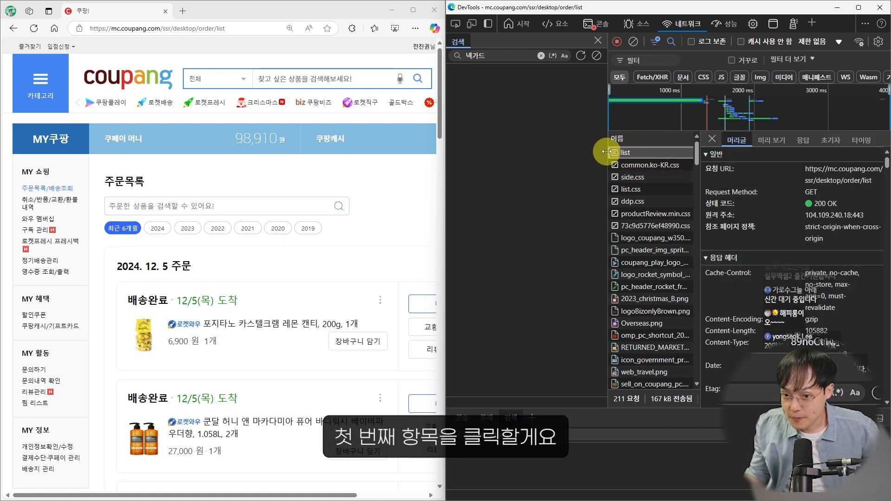
pyautogui.moveTo(606, 151); pyautogui.dragTo(503, 148)
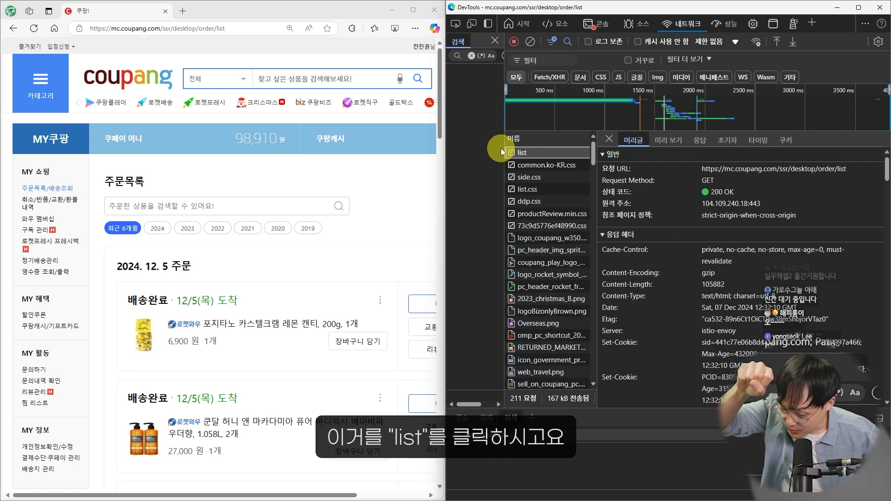
# Examine the headers of the list request to locate the Cookie entry, as distinct from Set-Cookie.
pyautogui.scroll(-20, 654, 232)
pyautogui.scroll(20, 655, 233)
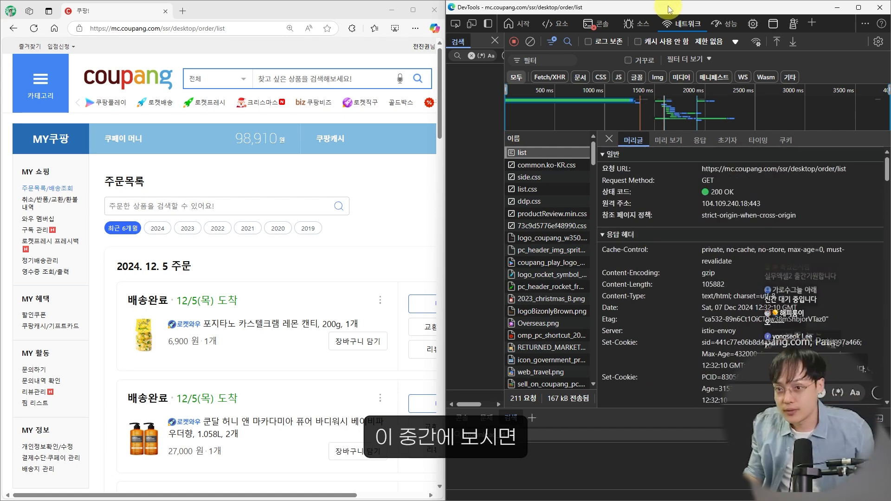
pyautogui.moveTo(668, 5); pyautogui.dragTo(667, 0)
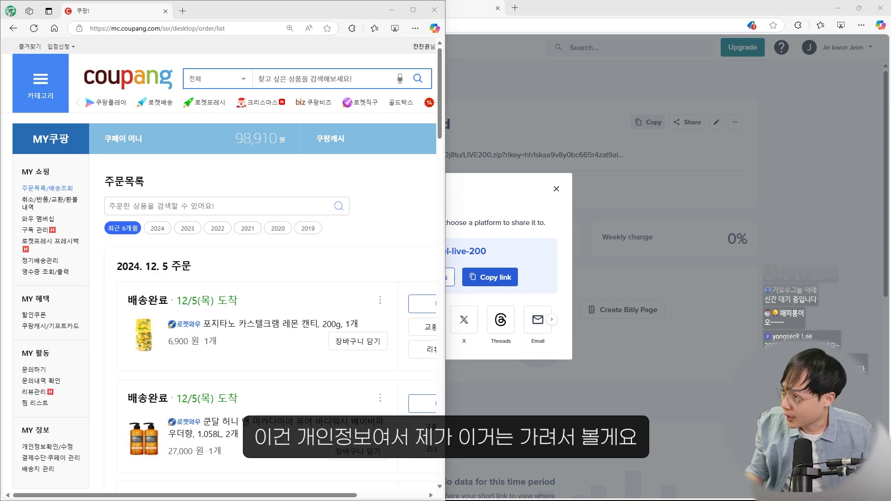
pyautogui.moveTo(890, 397)
pyautogui.mouseDown()
pyautogui.moveTo(90, 219)
pyautogui.moveTo(890, 92)
pyautogui.mouseUp()
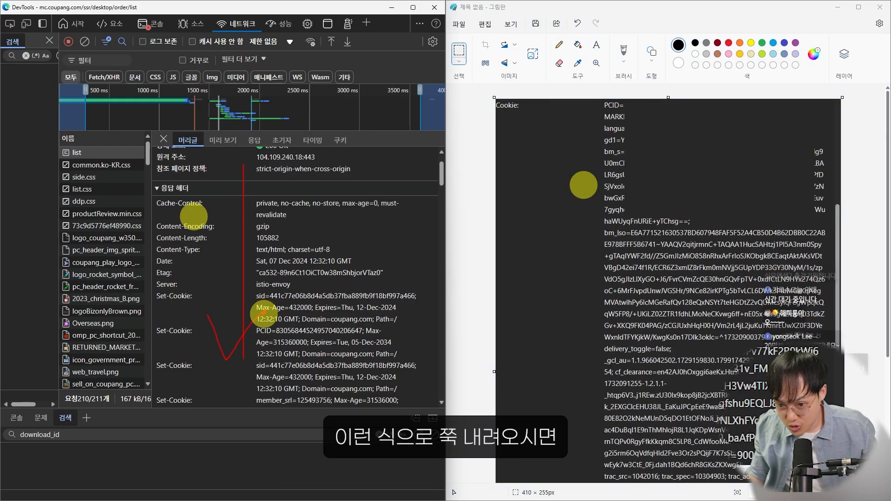
pyautogui.press('Escape')
pyautogui.hotkey('ctrl', '2')
pyautogui.moveTo(491, 97); pyautogui.dragTo(539, 118)
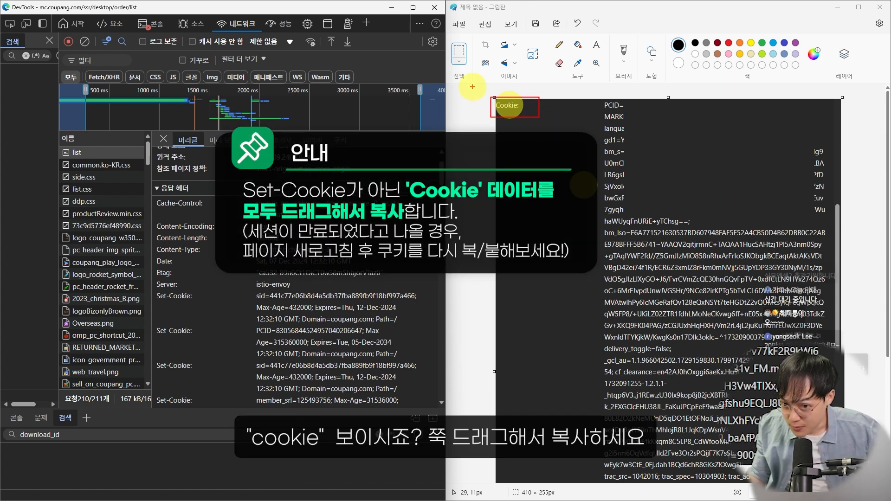
pyautogui.press('Escape')
# Maximize the developer tools and copy the entire Cookie value from the list request's headers.
pyautogui.moveTo(188, 8)
pyautogui.mouseDown()
pyautogui.moveTo(779, 468)
pyautogui.moveTo(889, 334)
pyautogui.mouseUp()
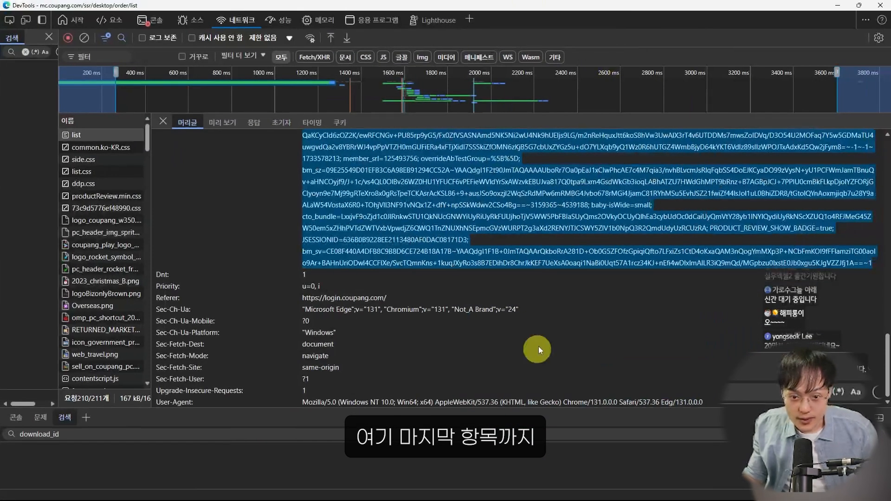
pyautogui.moveTo(300, 130)
pyautogui.mouseDown()
pyautogui.moveTo(374, 162)
pyautogui.moveTo(873, 260)
pyautogui.moveTo(879, 273)
pyautogui.mouseUp()
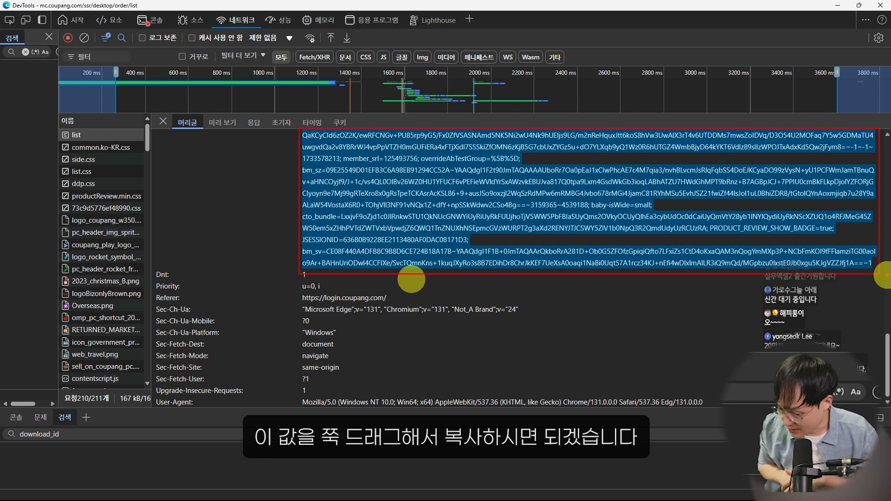
pyautogui.press('Escape')
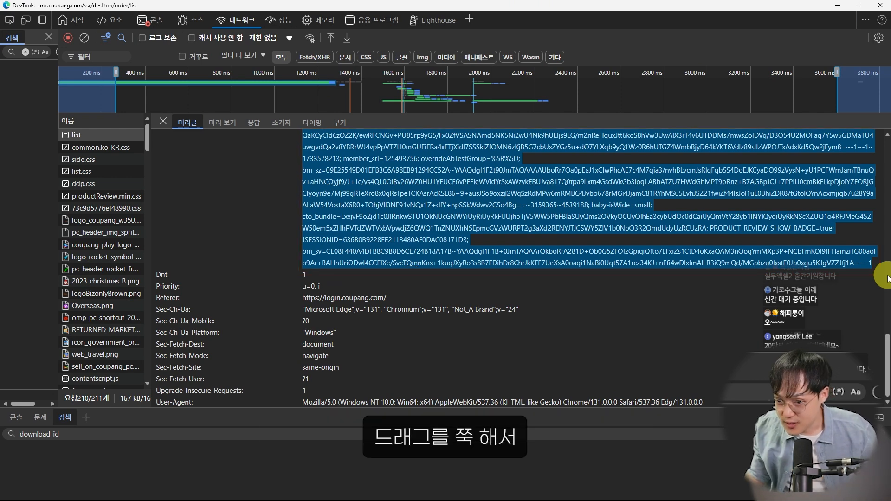
pyautogui.hotkey('alt', 'Tab')
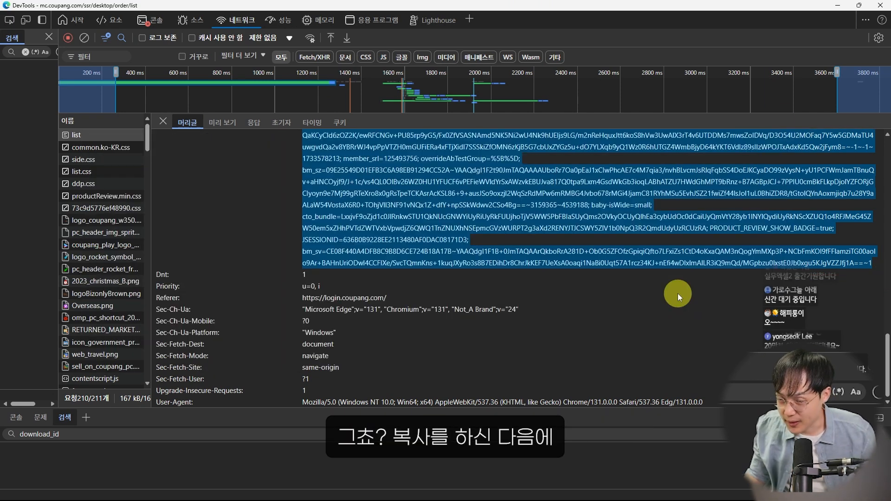
# Switch back to the 쿠팡 sheet in Excel, select the 세션 쿠키 input cell A2 and hide the formula bar.
pyautogui.click(837, 5)
pyautogui.click(393, 11)
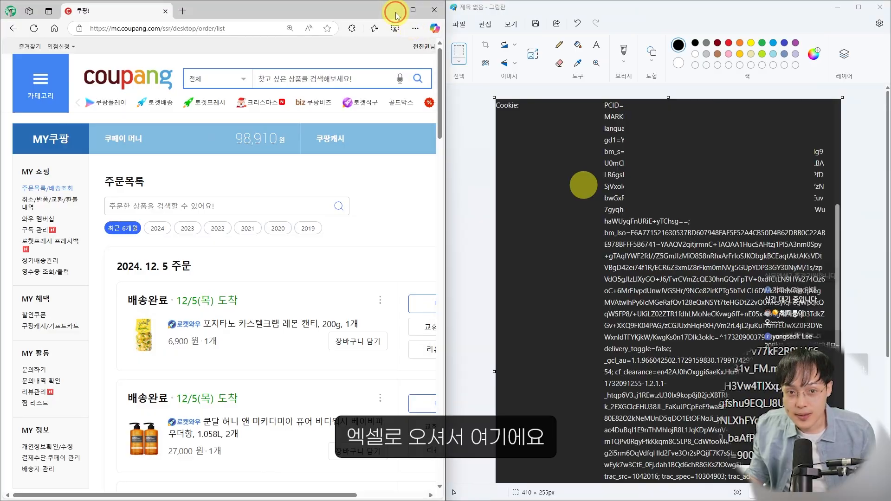
pyautogui.hotkey('alt', 'Tab')
pyautogui.click(108, 148)
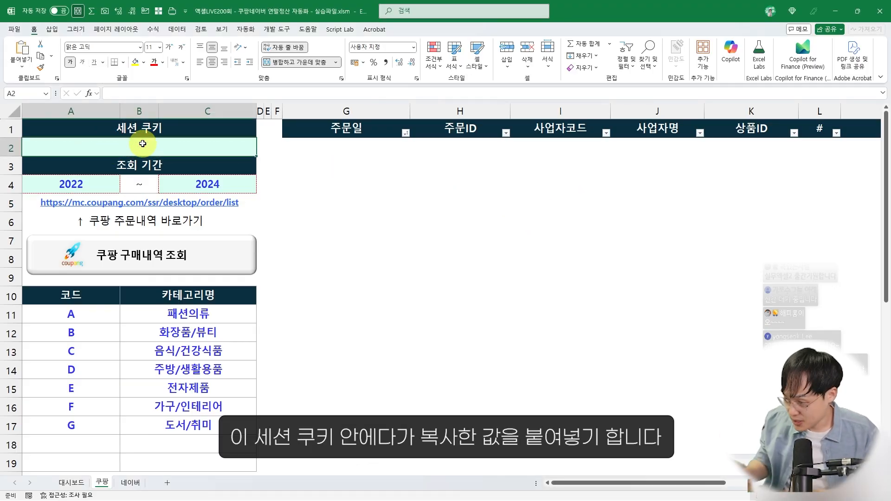
pyautogui.hotkey('alt', 'w')
pyautogui.press('v')
pyautogui.press('f')
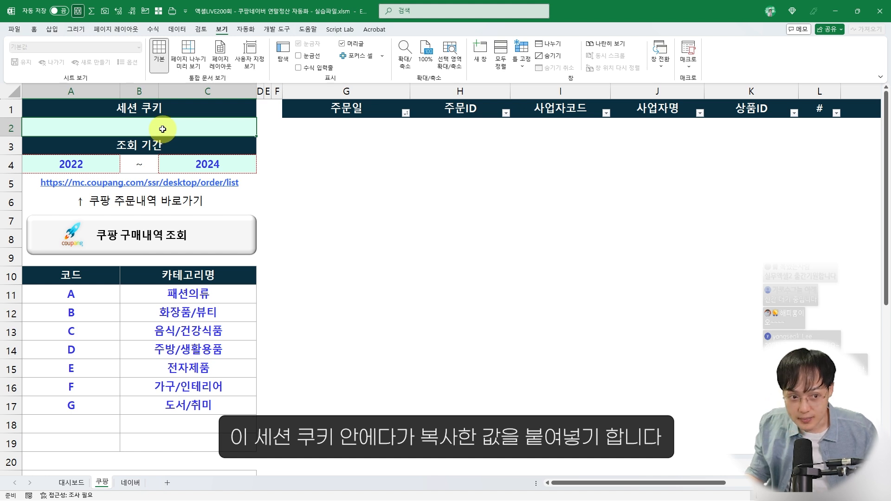
# Paste the copied session cookie into the 세션 쿠키 cell A2 of the 쿠팡 sheet.
pyautogui.hotkey('ctrl', 'v')
pyautogui.press('Return')
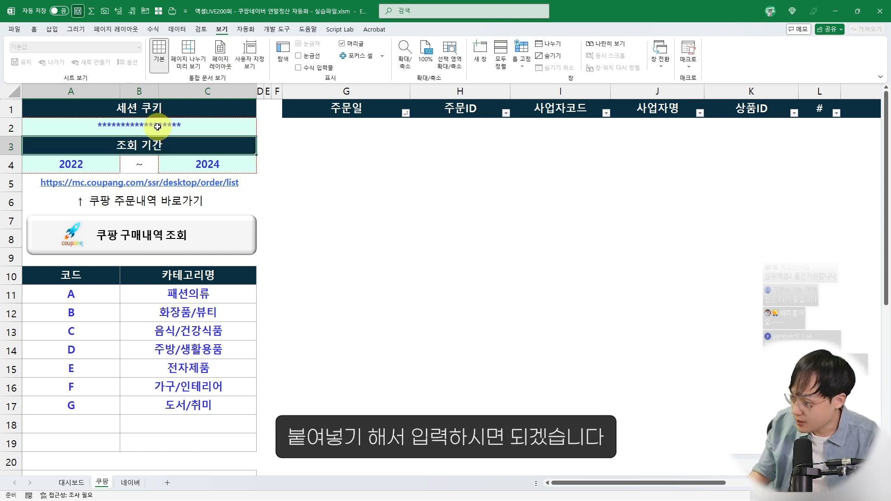
pyautogui.click(157, 127)
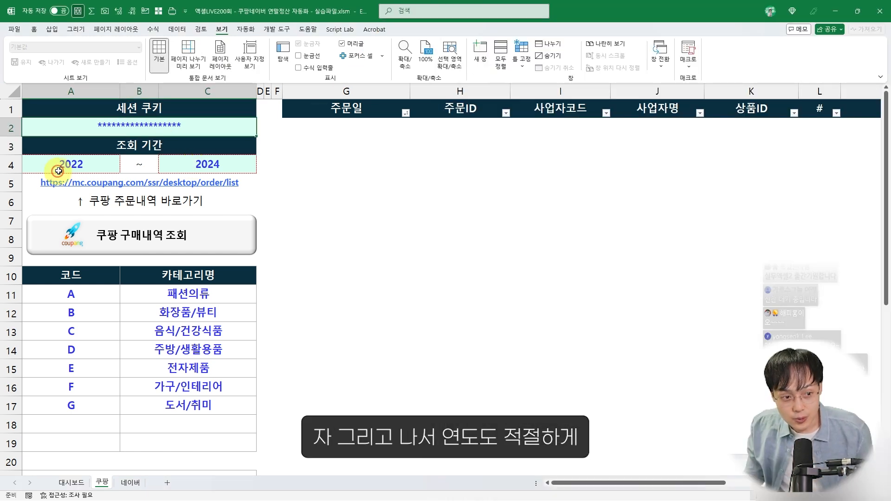
# Set the start year of the 조회 기간 to 2024 and run the 쿠팡 구매내역 조회 macro.
pyautogui.click(73, 170)
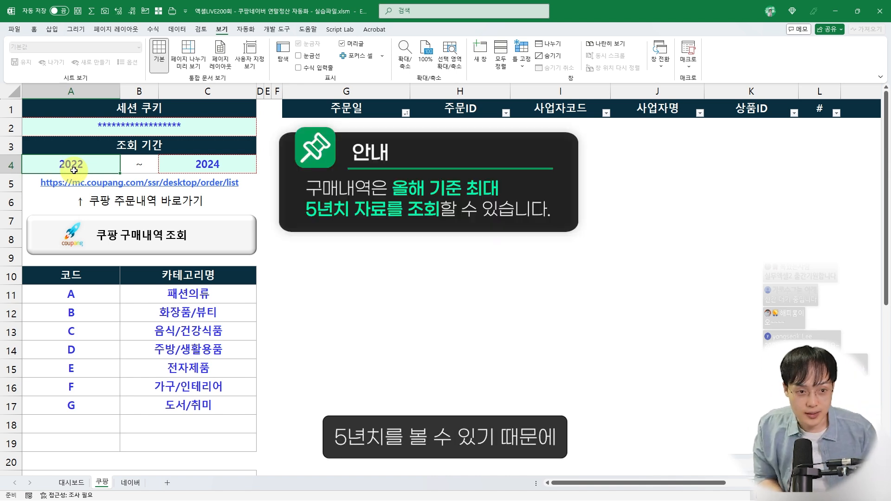
pyautogui.write('2')
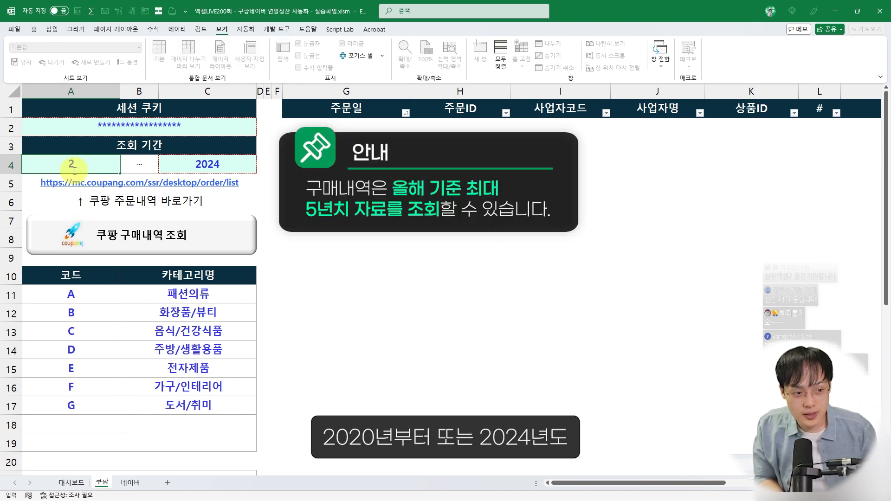
pyautogui.write('024')
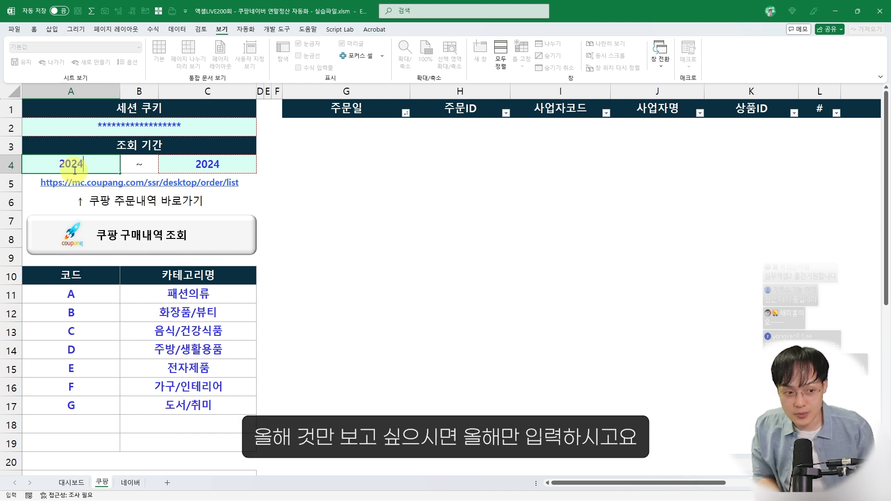
pyautogui.press('Return')
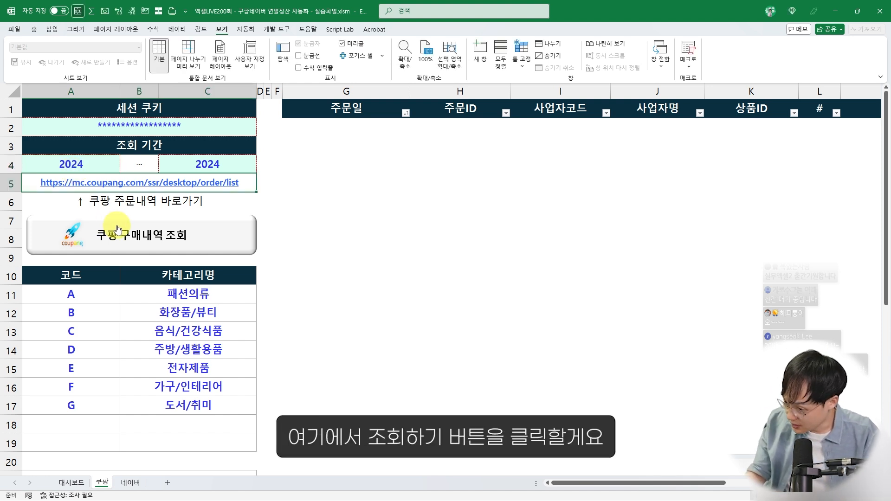
pyautogui.click(141, 243)
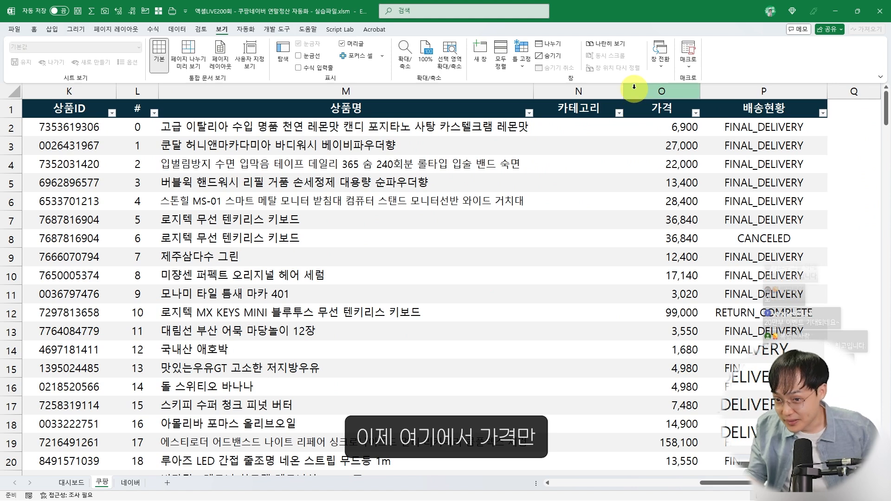
# Examine the fetched Coupang orders: the 가격 column's summary, the seller codes and product IDs, and the order dates of the last rows.
pyautogui.click(642, 88)
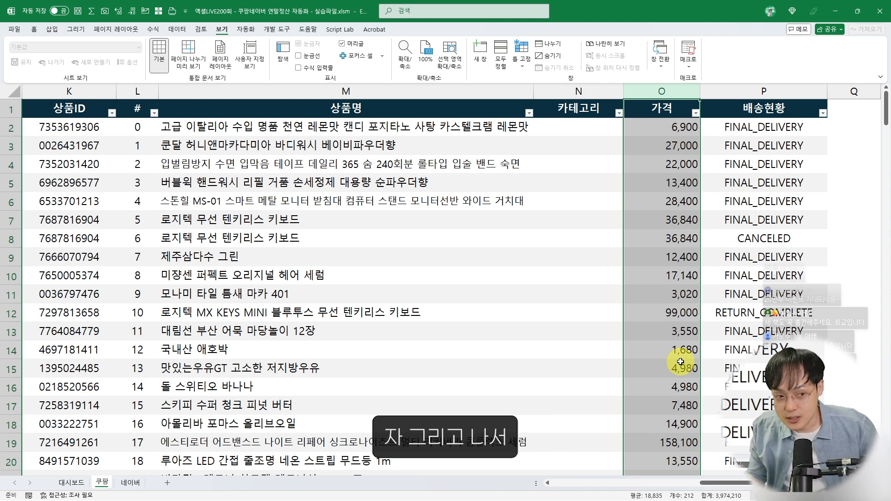
pyautogui.hscroll(-3, 420, 237)
pyautogui.hscroll(-1, 318, 194)
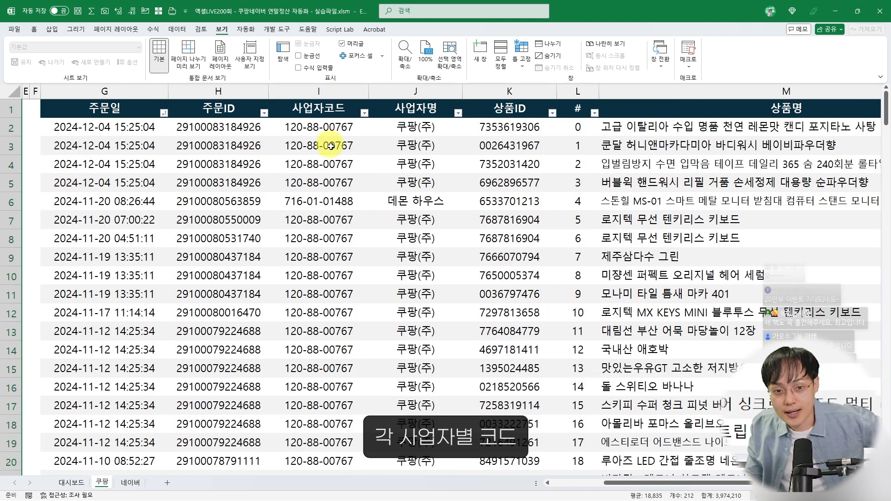
pyautogui.moveTo(333, 144); pyautogui.dragTo(345, 331)
pyautogui.moveTo(348, 128); pyautogui.dragTo(348, 276)
pyautogui.moveTo(510, 127); pyautogui.dragTo(513, 275)
pyautogui.click(601, 238)
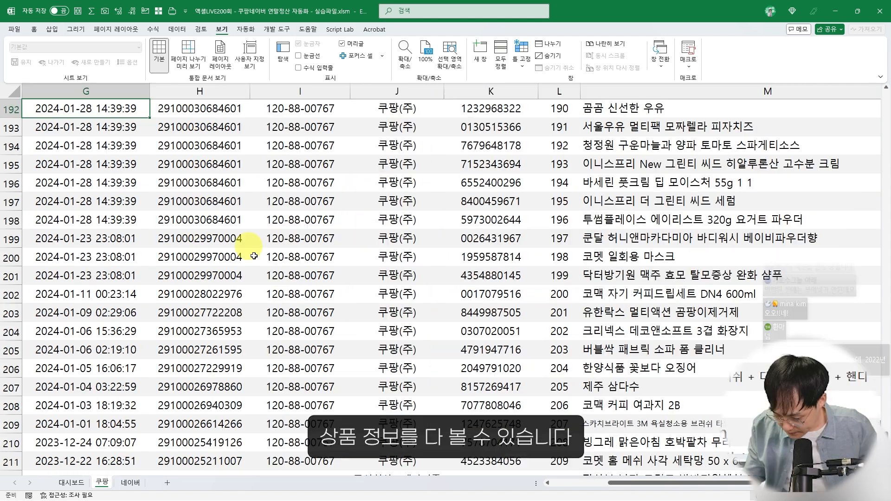
pyautogui.scroll(-4, 269, 283)
pyautogui.moveTo(109, 170); pyautogui.dragTo(108, 188)
pyautogui.click(92, 305)
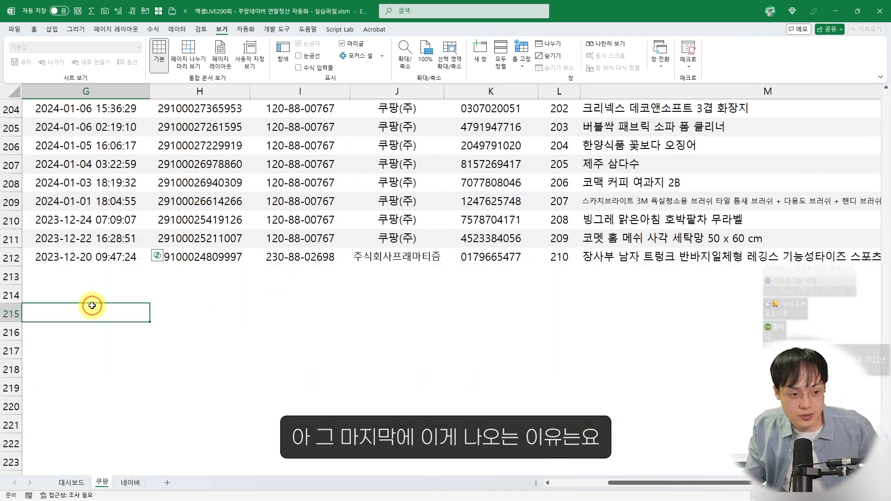
pyautogui.moveTo(85, 220); pyautogui.dragTo(86, 257)
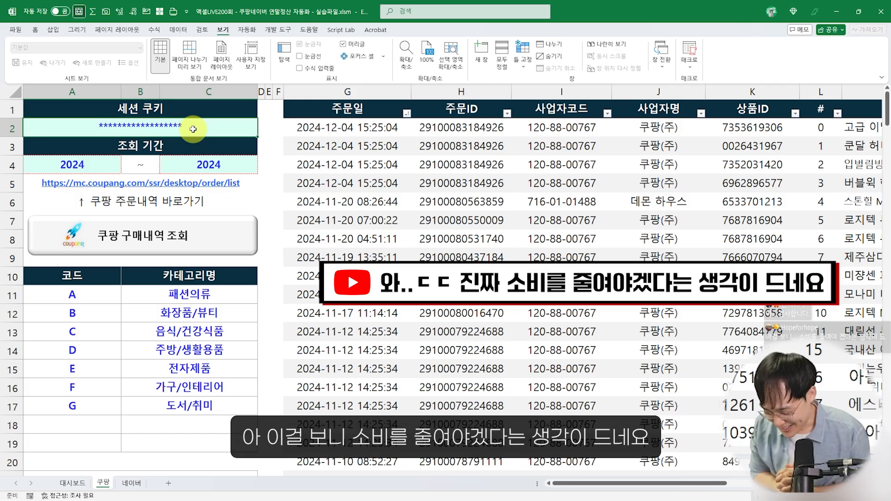
# Look across the order table from 주문ID through 상품명 to the individual prices in the 가격 column.
pyautogui.click(471, 183)
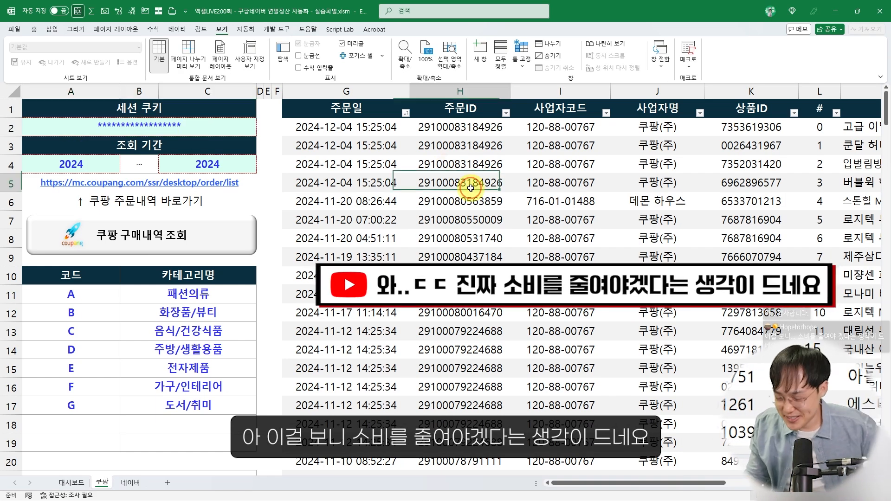
pyautogui.hscroll(3, 470, 187)
pyautogui.hscroll(5, 471, 188)
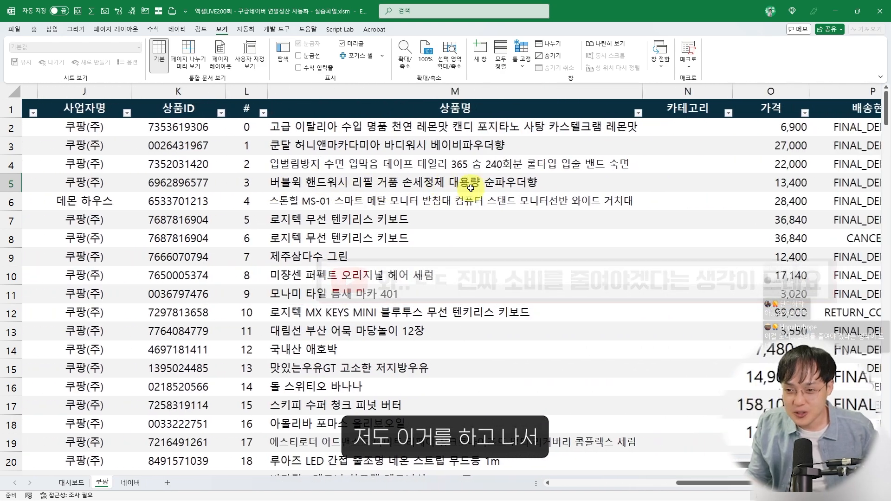
pyautogui.hscroll(-10, 293, 198)
pyautogui.hscroll(10, 293, 199)
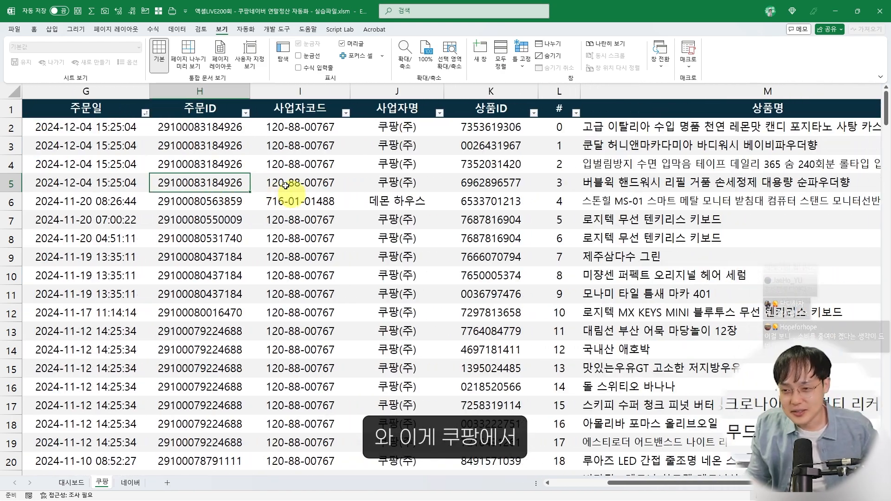
pyautogui.click(555, 148)
pyautogui.click(567, 131)
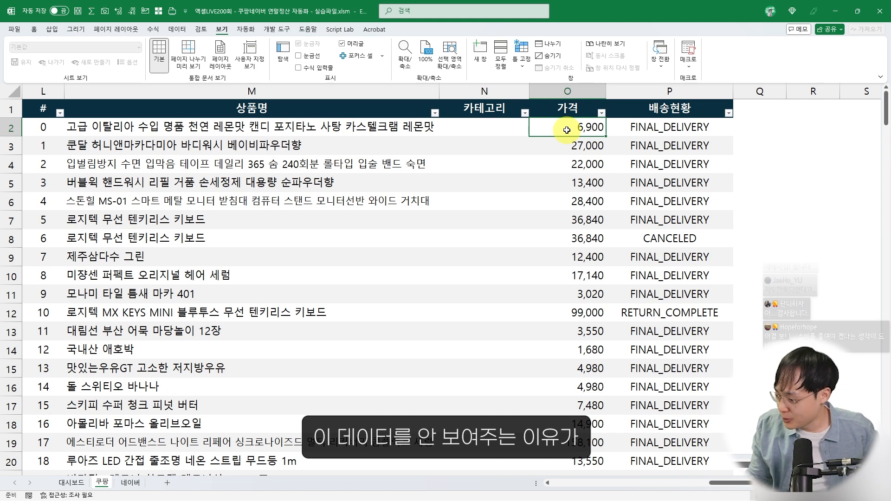
pyautogui.click(562, 147)
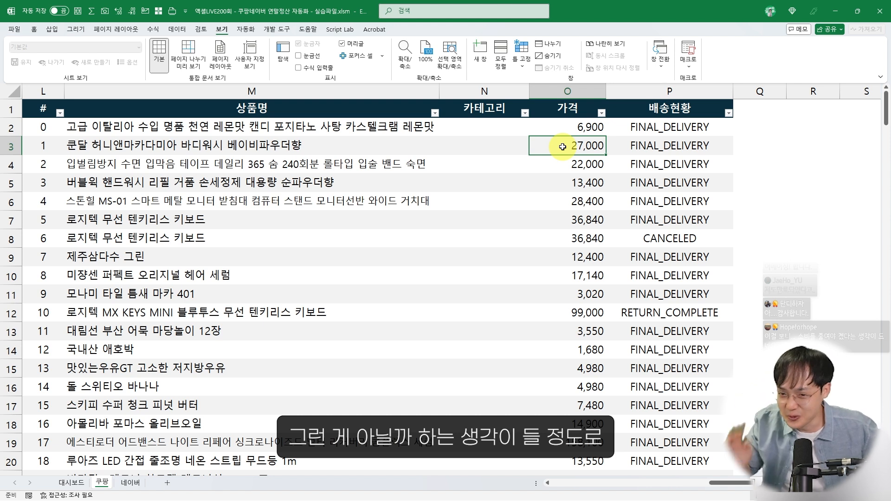
pyautogui.click(567, 92)
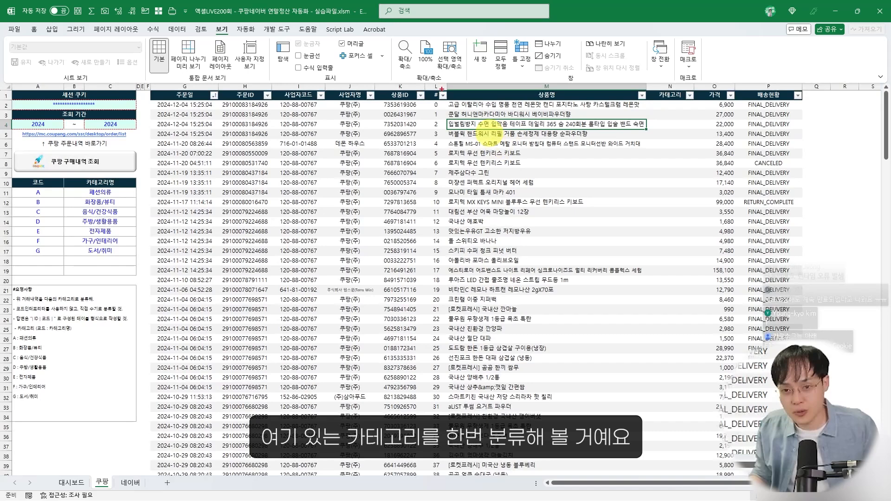
# Switch to the Edge browser and open ChatGPT in a new tab.
pyautogui.moveTo(437, 85); pyautogui.dragTo(719, 311)
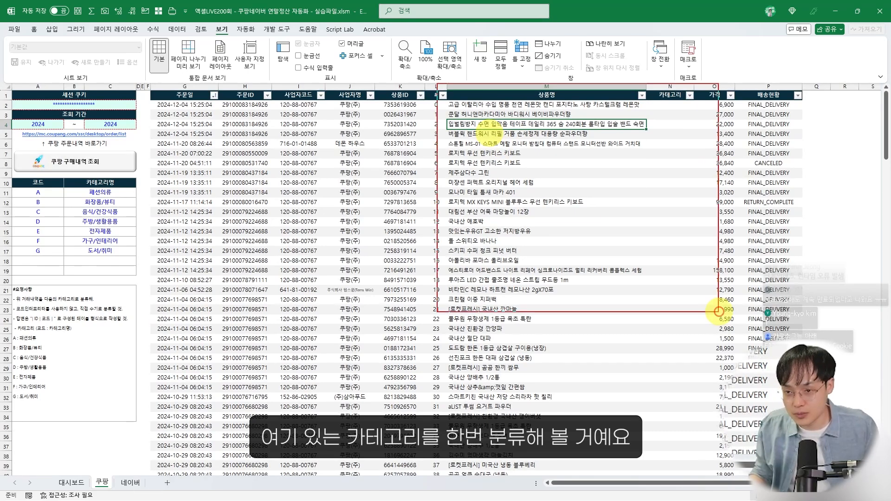
pyautogui.hotkey('alt', 'Tab')
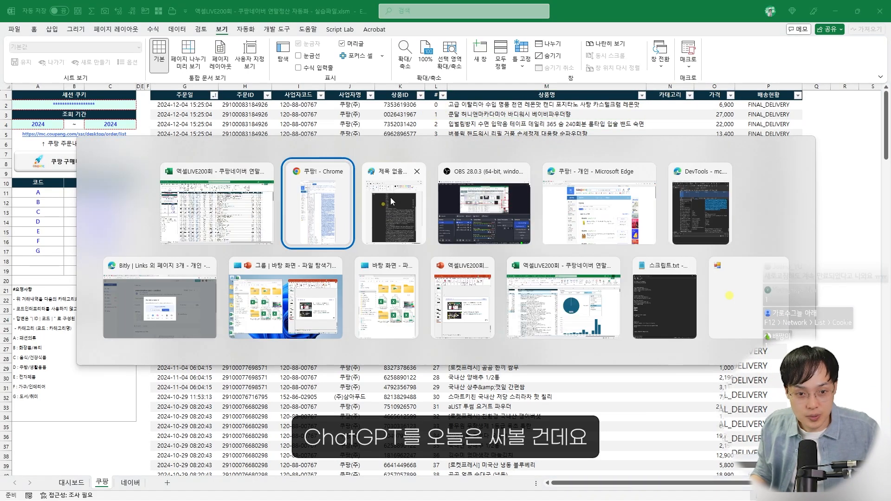
pyautogui.click(577, 228)
pyautogui.click(180, 10)
pyautogui.write('chatgpt')
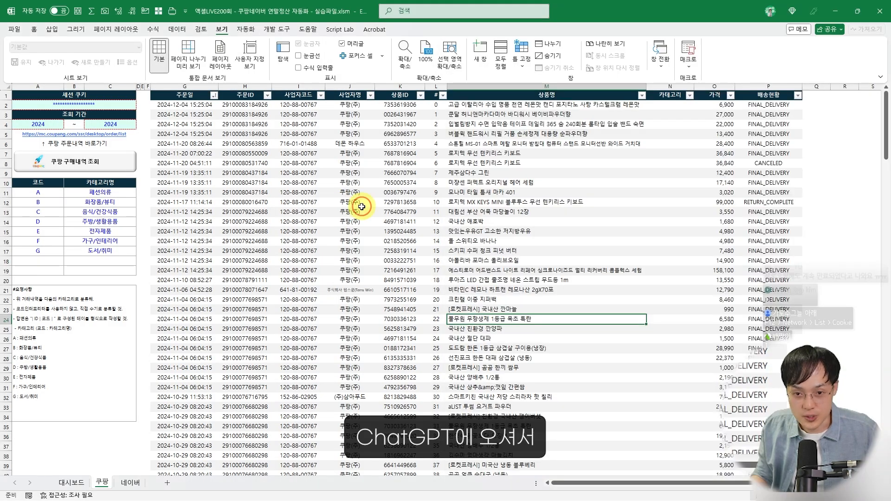
# Copy the # and 상품명 columns from the header to the last order row and paste them as values into the ChatGPT message.
pyautogui.click(436, 95)
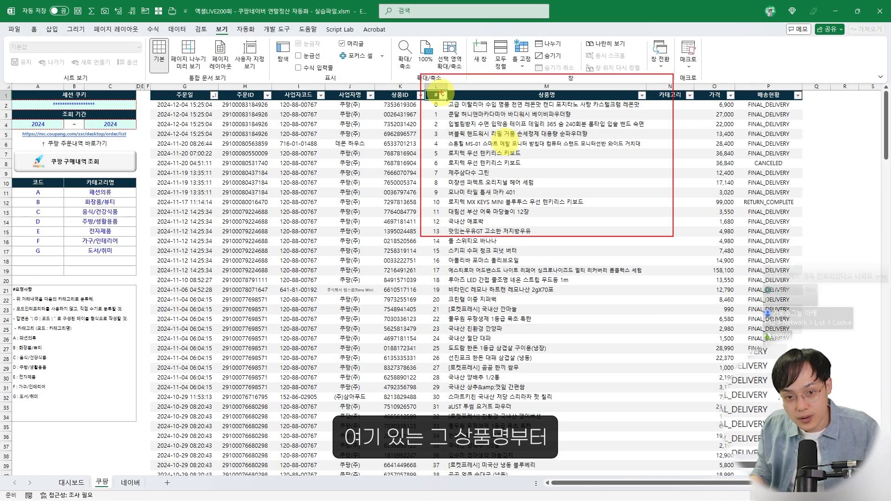
pyautogui.scroll(4, 510, 172)
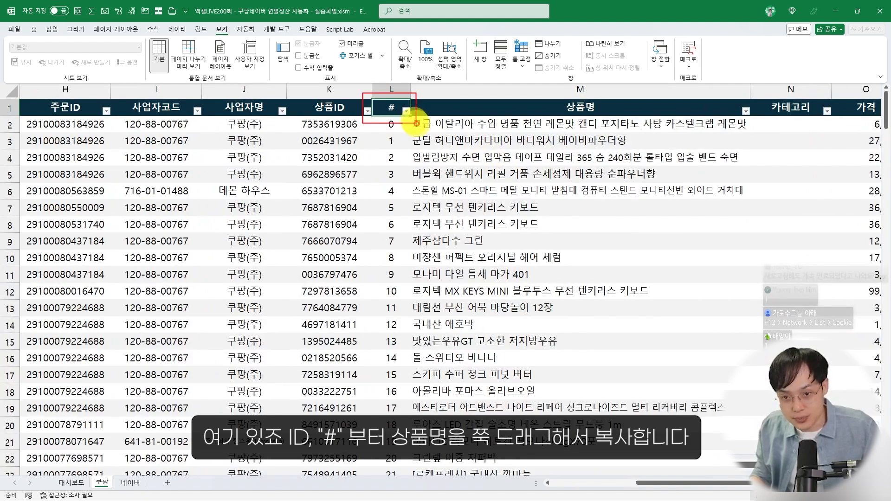
pyautogui.moveTo(392, 107); pyautogui.dragTo(473, 459)
pyautogui.scroll(-4, 464, 111)
pyautogui.hotkey('ctrl', 'c')
pyautogui.hotkey('alt', 'Tab')
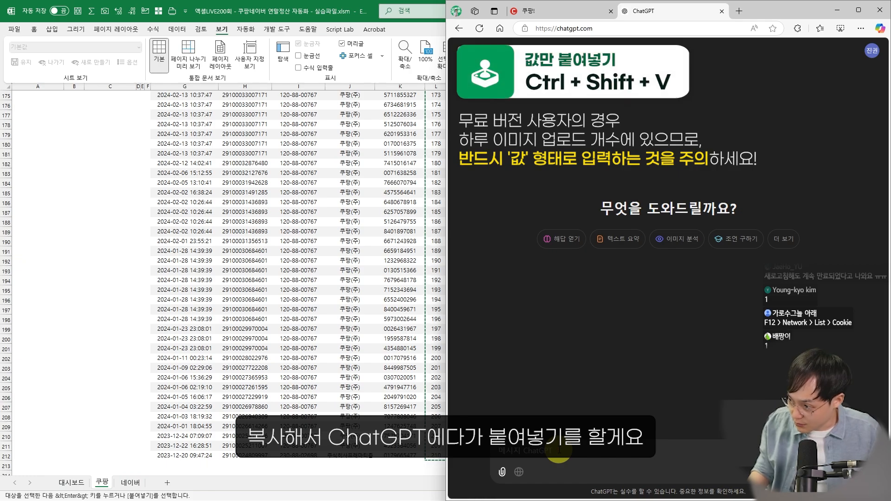
pyautogui.hotkey('ctrl', 'shift', 'v')
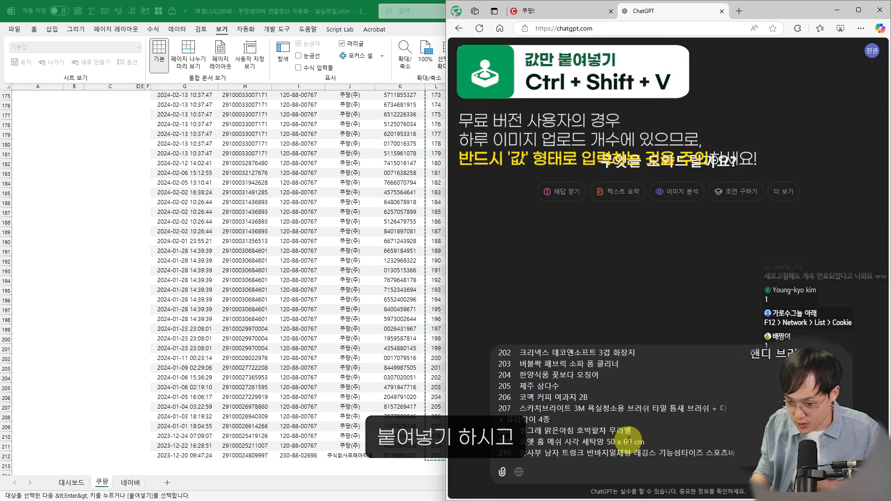
# Return to the 쿠팡 sheet in Excel and examine the 코드/카테고리명 table and the #요청사항 prompt below it.
pyautogui.hotkey('alt', 'Tab')
pyautogui.scroll(20, 330, 176)
pyautogui.scroll(20, 331, 177)
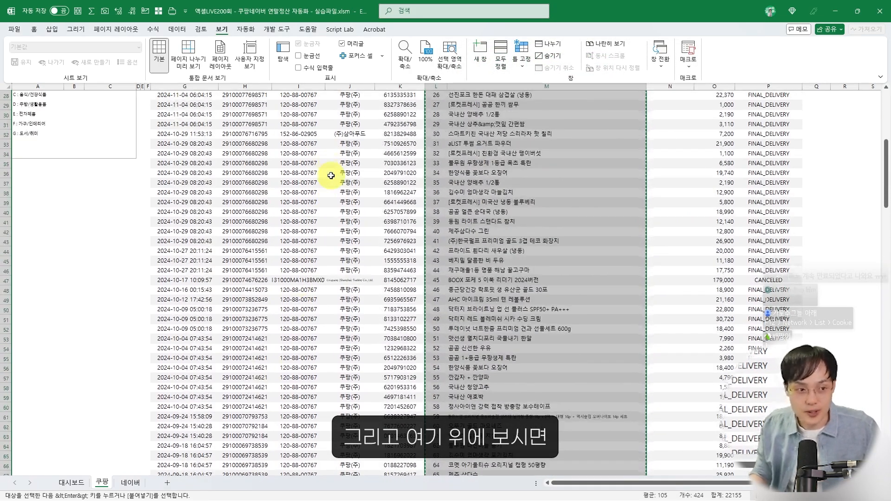
pyautogui.scroll(9, 331, 176)
pyautogui.keyDown('ctrl'); pyautogui.scroll(3, 180, 209); pyautogui.keyUp('ctrl')
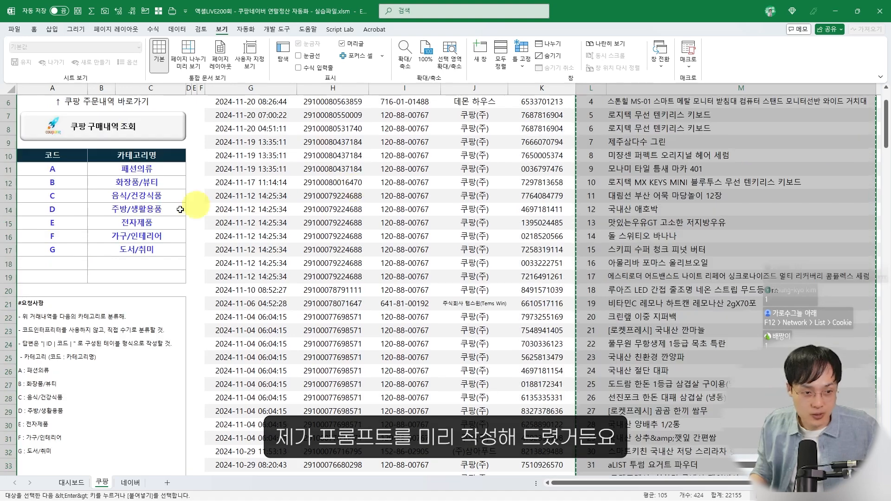
pyautogui.scroll(-3, 180, 210)
pyautogui.scroll(3, 183, 213)
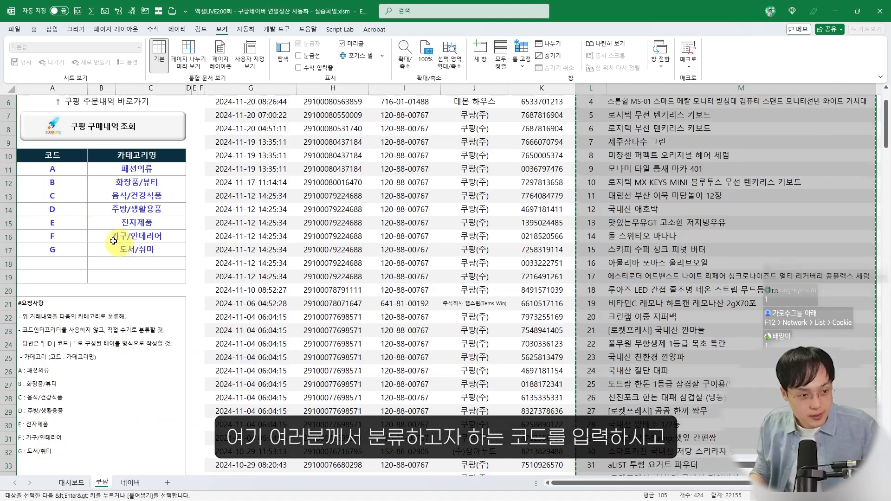
pyautogui.moveTo(23, 146); pyautogui.dragTo(175, 296)
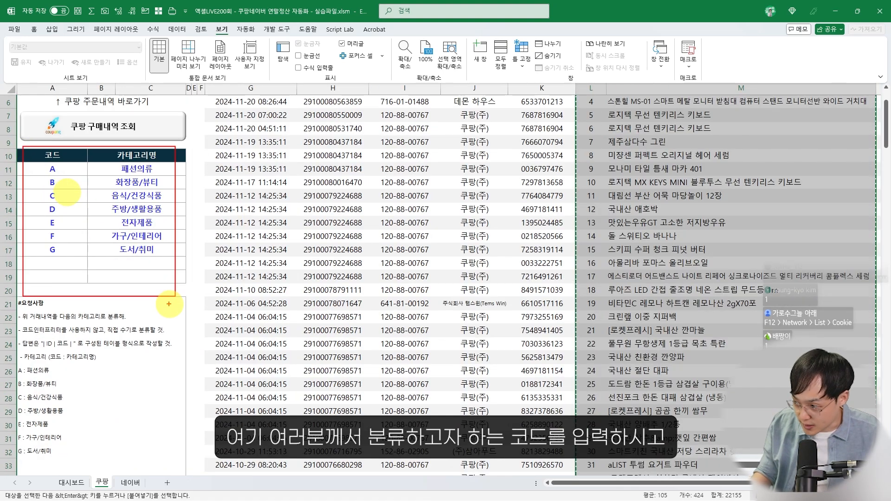
pyautogui.moveTo(21, 151); pyautogui.dragTo(74, 258)
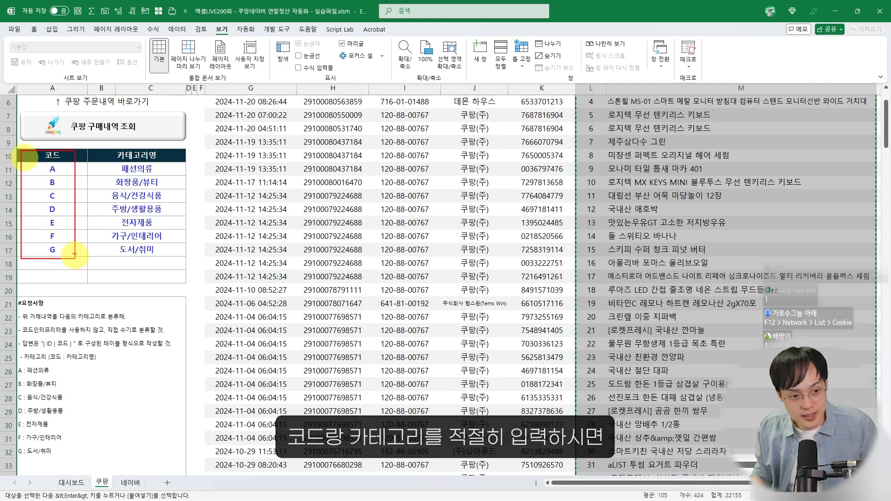
pyautogui.moveTo(88, 150); pyautogui.dragTo(185, 255)
pyautogui.scroll(-2, 65, 264)
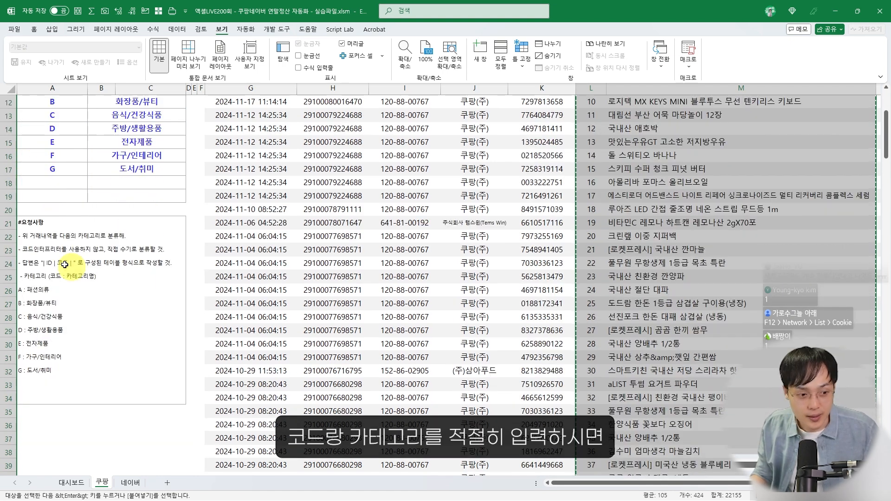
pyautogui.moveTo(17, 216); pyautogui.dragTo(179, 379)
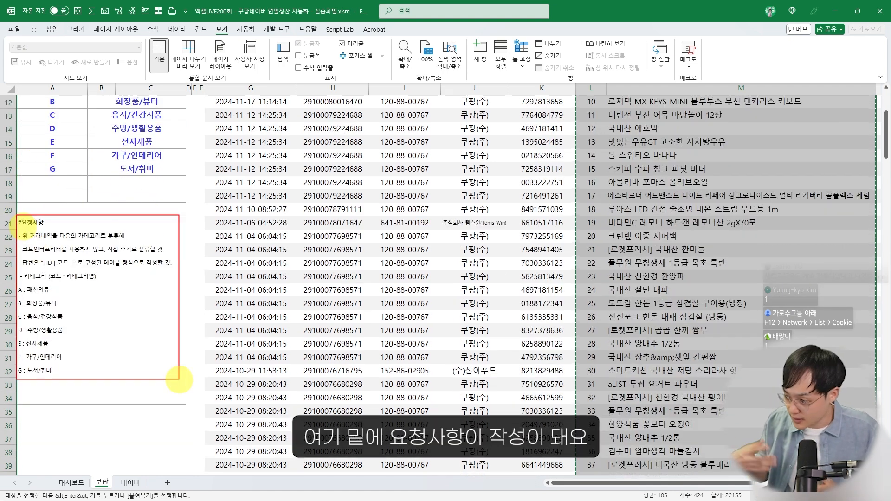
# Enter 패션/의류 as the category name for code A and 화장품/뷰티 for code B.
pyautogui.scroll(3, 144, 265)
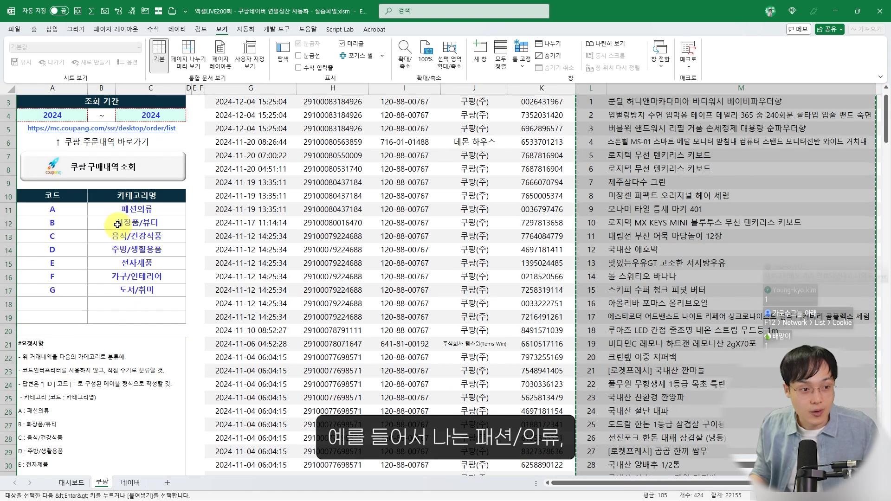
pyautogui.click(102, 213)
pyautogui.write('패션')
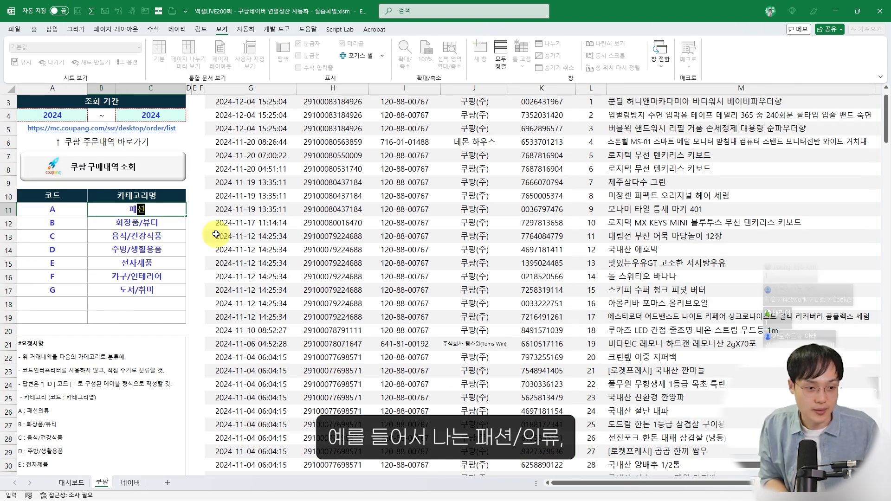
pyautogui.write('/의류')
pyautogui.press('Return')
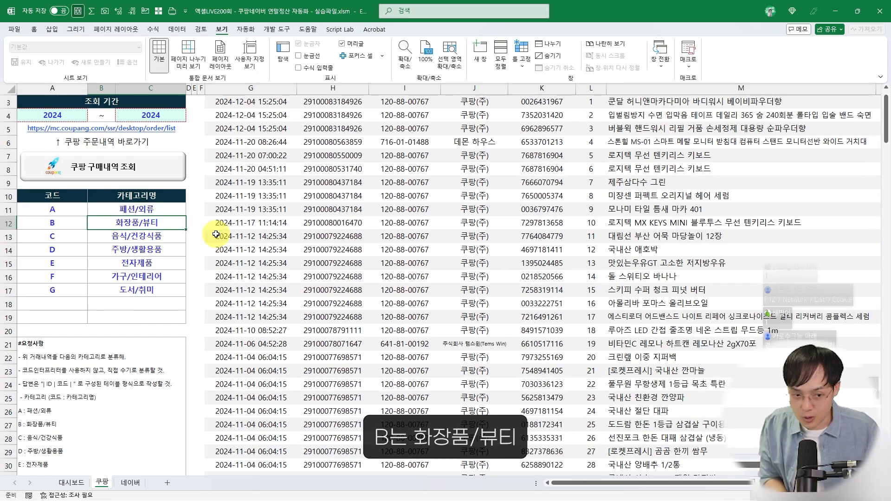
pyautogui.write('화장품/뷰티')
pyautogui.press('Return')
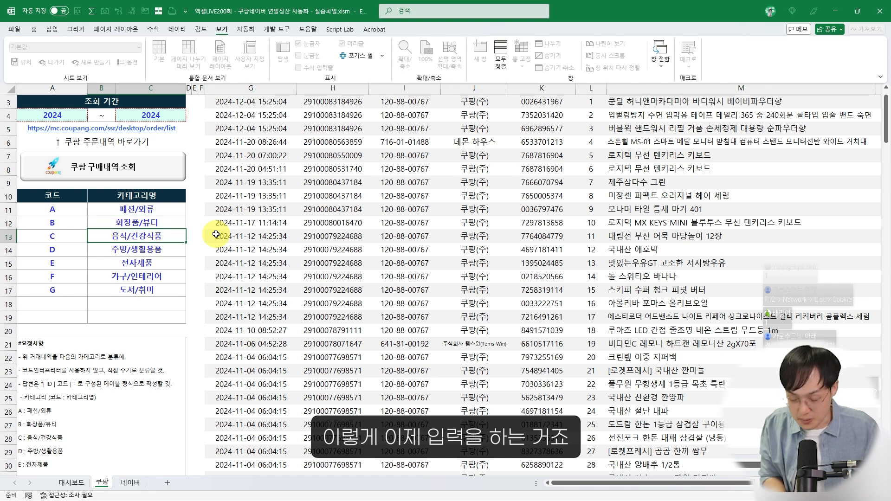
pyautogui.scroll(-2, 216, 235)
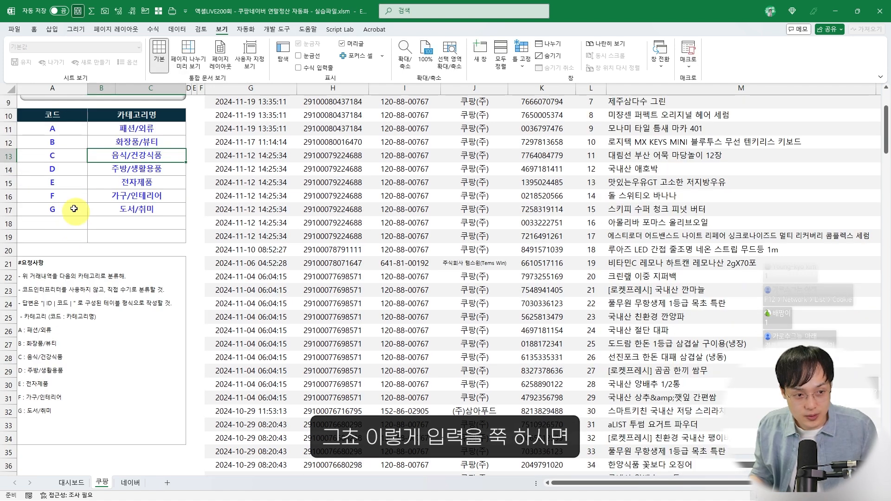
# Copy the prompt text from #요청사항 through the last category line, G : 도서/취미, and switch to the ChatGPT window.
pyautogui.moveTo(24, 118); pyautogui.dragTo(149, 188)
pyautogui.moveTo(116, 262); pyautogui.dragTo(116, 408)
pyautogui.moveTo(103, 388); pyautogui.dragTo(134, 386)
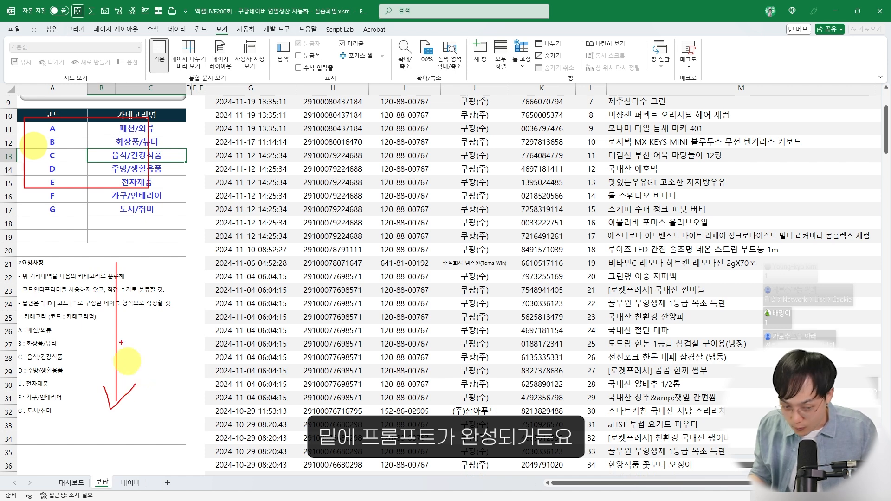
pyautogui.press('Escape')
pyautogui.moveTo(44, 262); pyautogui.dragTo(42, 408)
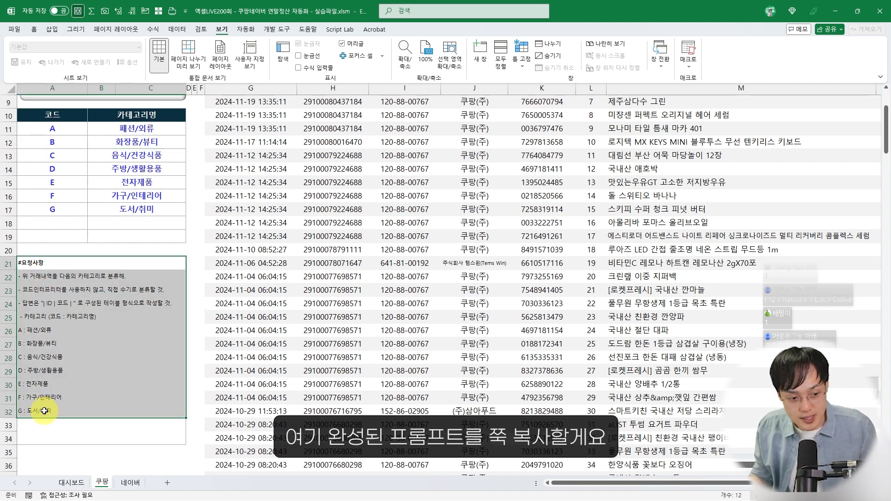
pyautogui.moveTo(8, 251)
pyautogui.mouseDown()
pyautogui.moveTo(120, 330)
pyautogui.moveTo(178, 420)
pyautogui.mouseUp()
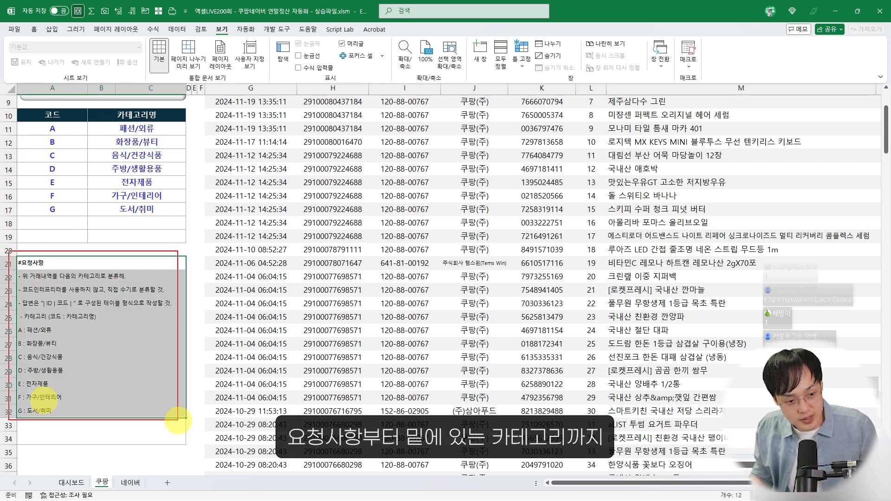
pyautogui.press('Escape')
pyautogui.click(41, 263)
pyautogui.moveTo(42, 262); pyautogui.dragTo(63, 409)
pyautogui.hotkey('ctrl', 'c')
pyautogui.hotkey('alt', 'Tab')
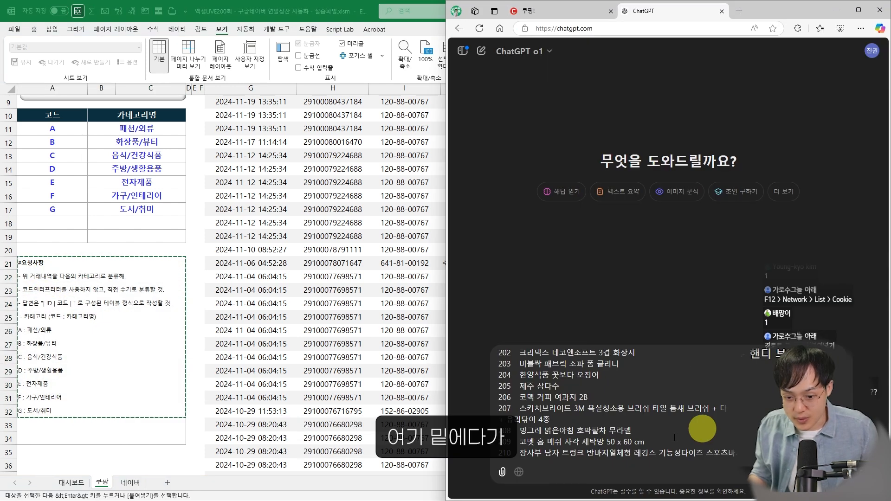
# Add two line breaks after item 210 in the ChatGPT message and paste the copied prompt there.
pyautogui.scroll(7, 592, 467)
pyautogui.scroll(-7, 599, 464)
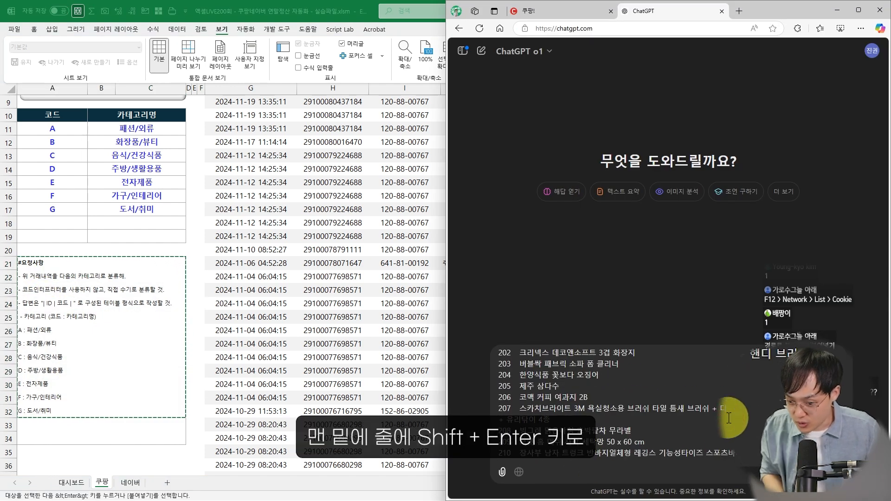
pyautogui.scroll(11, 729, 418)
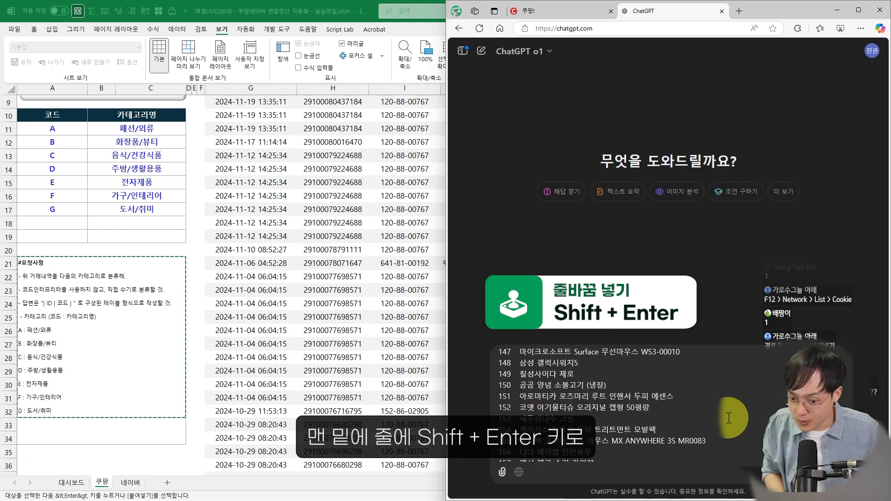
pyautogui.hotkey('shift', 'Return')
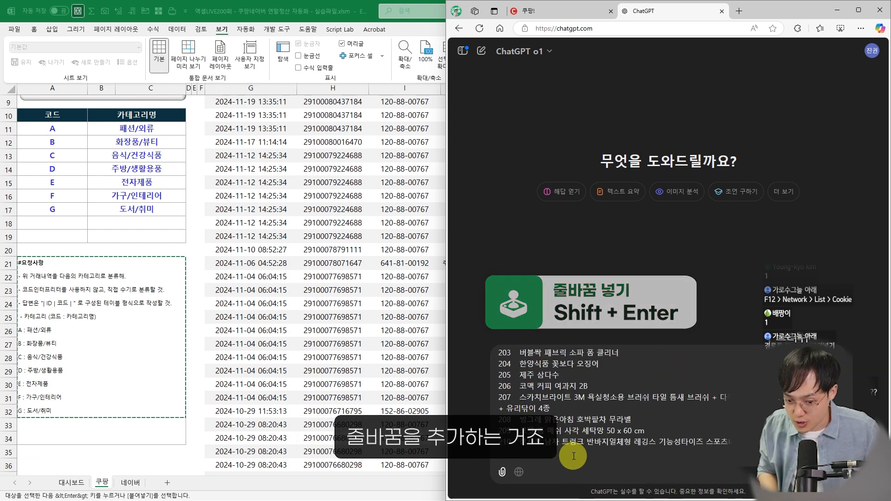
pyautogui.hotkey('shift', 'Return')
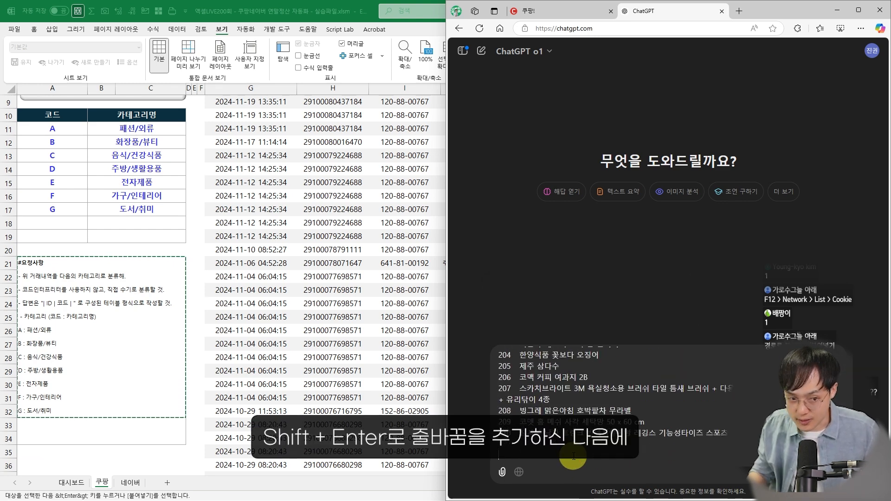
pyautogui.hotkey('ctrl', '2')
pyautogui.moveTo(12, 258); pyautogui.dragTo(204, 422)
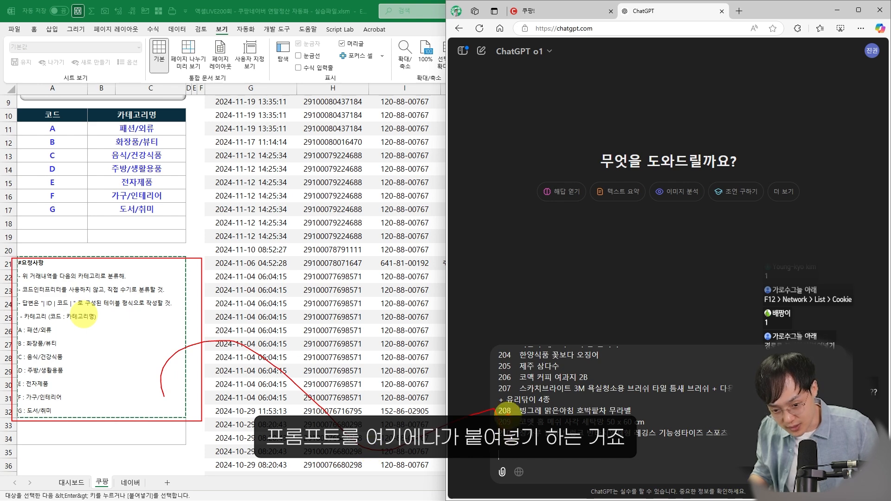
pyautogui.press('Escape')
pyautogui.hotkey('ctrl', 'v')
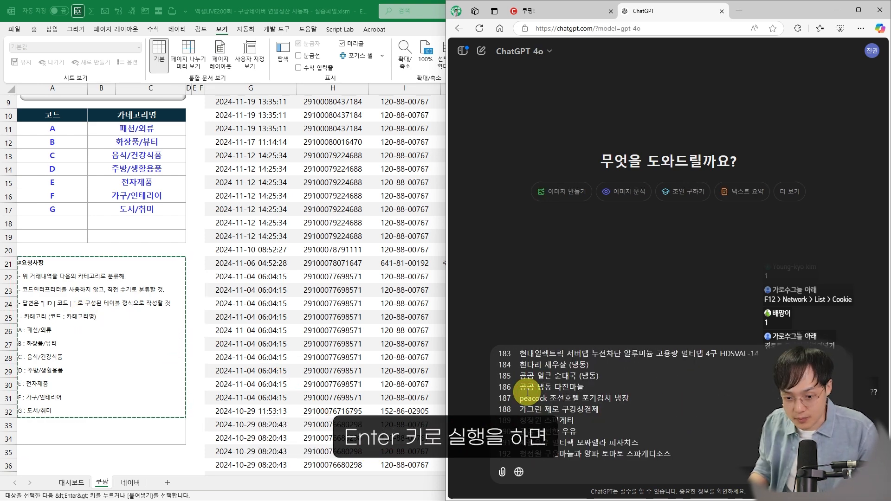
# Send the item list with the classification prompt to ChatGPT 4o.
pyautogui.scroll(-8, 553, 395)
pyautogui.click(559, 396)
pyautogui.press('Return')
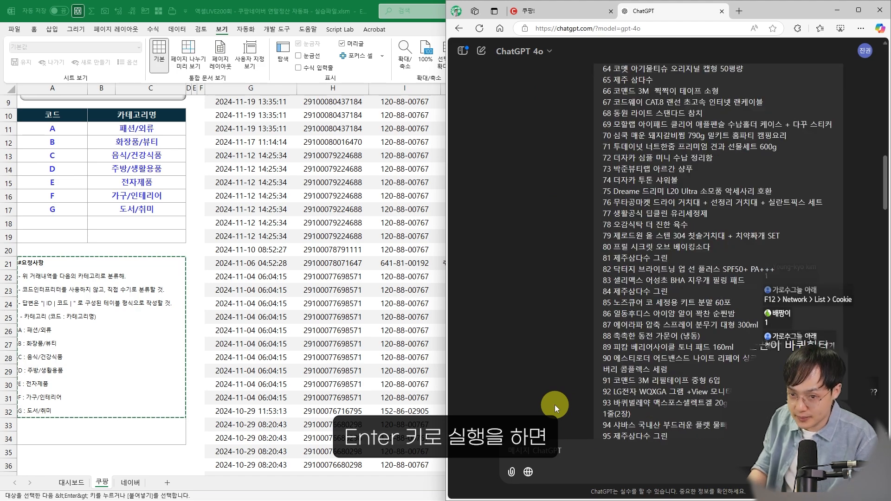
pyautogui.click(636, 341)
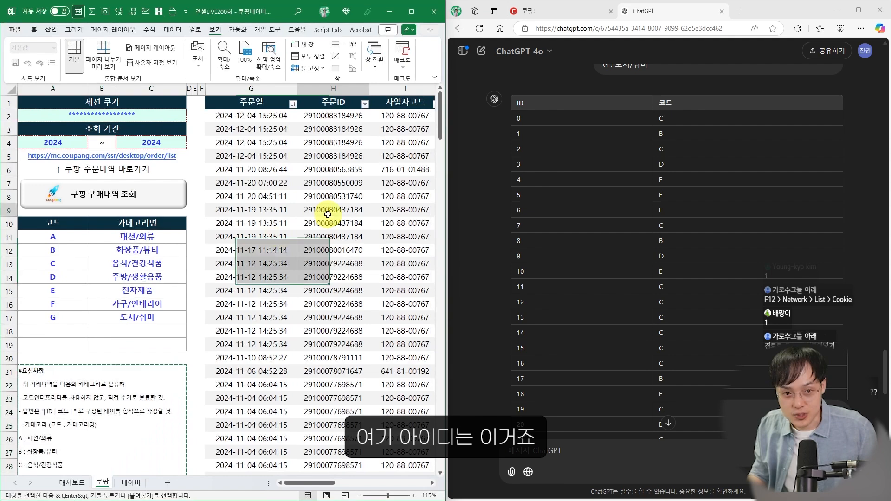
# Compare the ID and 코드 table in ChatGPT's answer with the # column and the category code table of the 쿠팡 sheet.
pyautogui.scroll(-5, 304, 199)
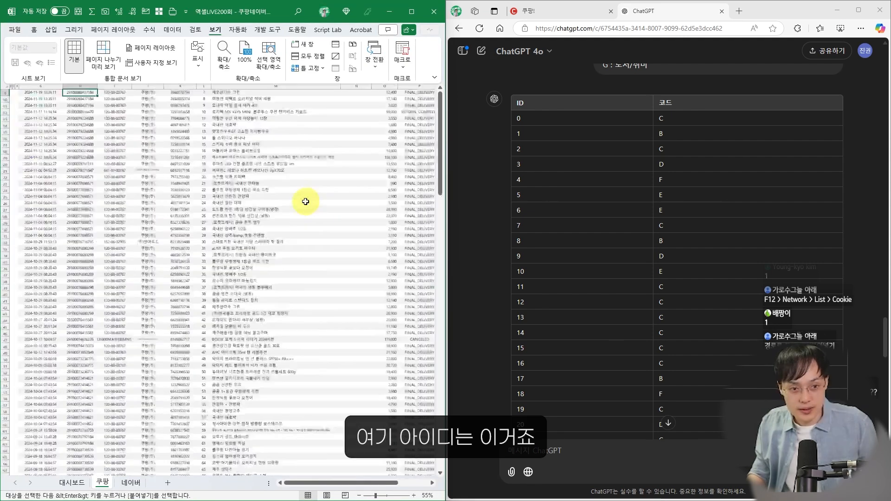
pyautogui.scroll(5, 307, 177)
pyautogui.moveTo(263, 86); pyautogui.dragTo(313, 263)
pyautogui.moveTo(643, 99); pyautogui.dragTo(698, 203)
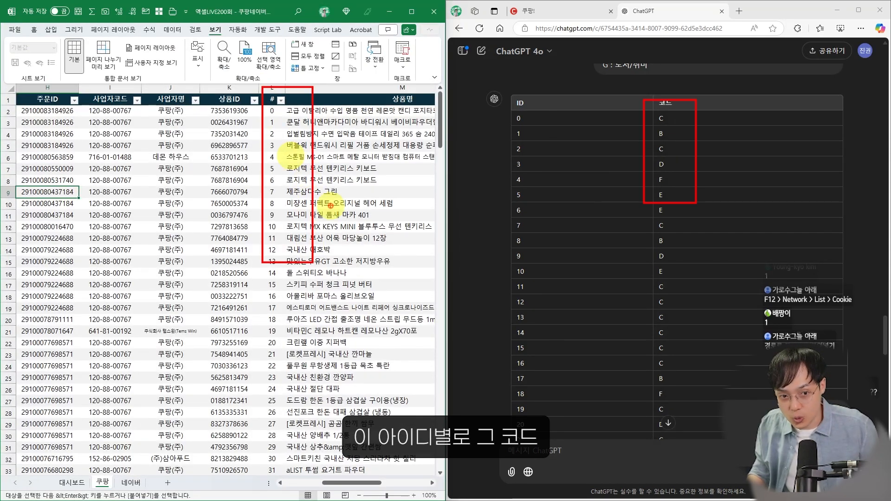
pyautogui.press('Escape')
pyautogui.hscroll(-4, 270, 247)
pyautogui.hotkey('ctrl', '2')
pyautogui.moveTo(23, 194); pyautogui.dragTo(123, 304)
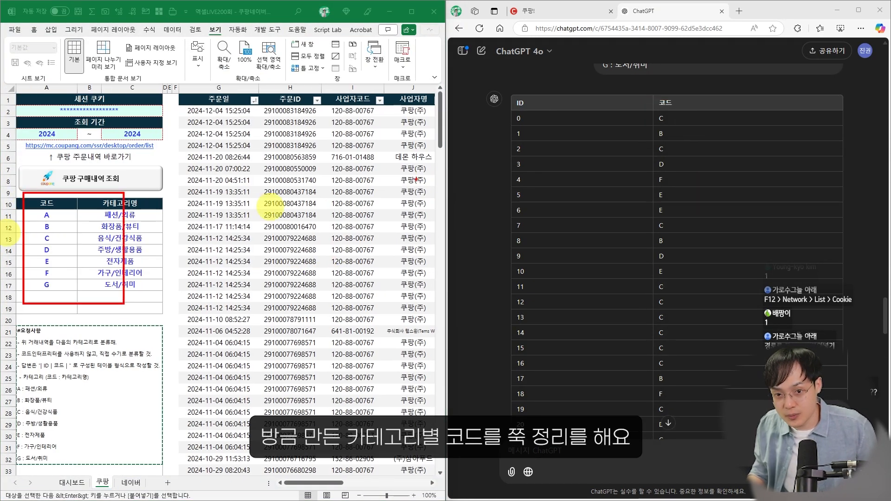
pyautogui.press('Escape')
pyautogui.hscroll(4, 269, 214)
pyautogui.scroll(-10, 691, 208)
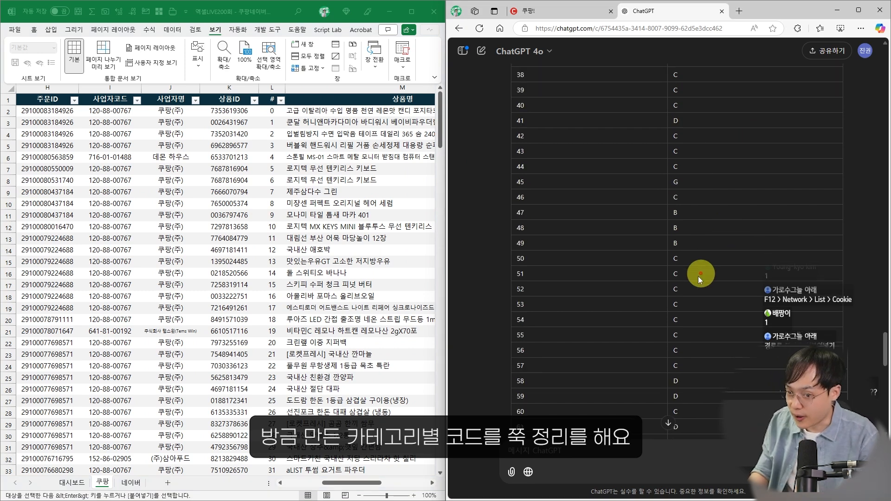
pyautogui.scroll(-12, 698, 276)
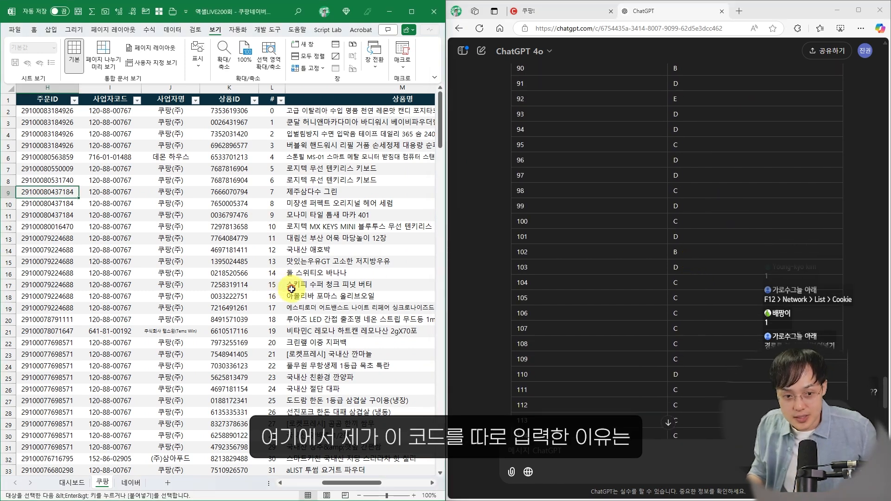
# Examine the category names in the 코드/카테고리명 table against the single-letter codes returned by ChatGPT.
pyautogui.hscroll(-5, 285, 285)
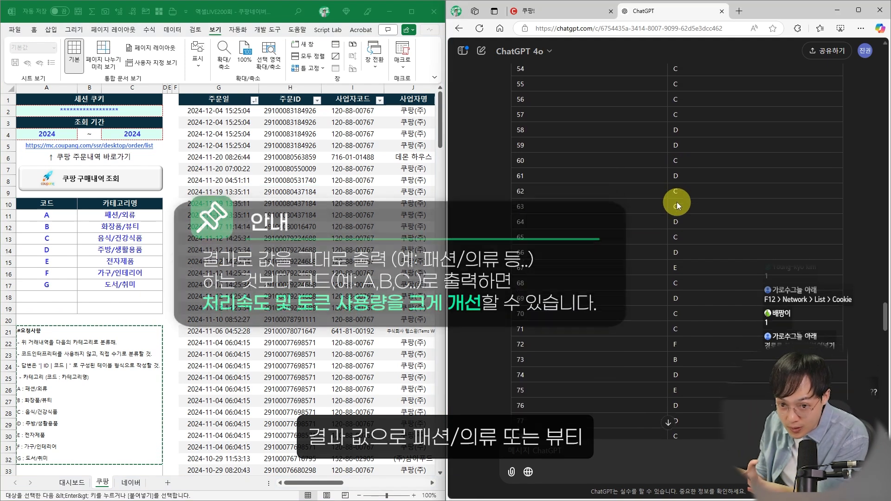
pyautogui.click(93, 227)
pyautogui.press('Escape')
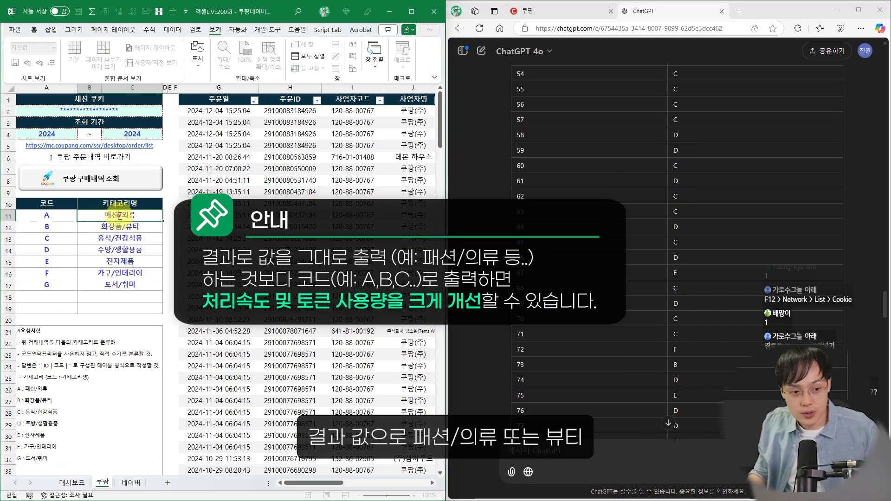
pyautogui.click(121, 240)
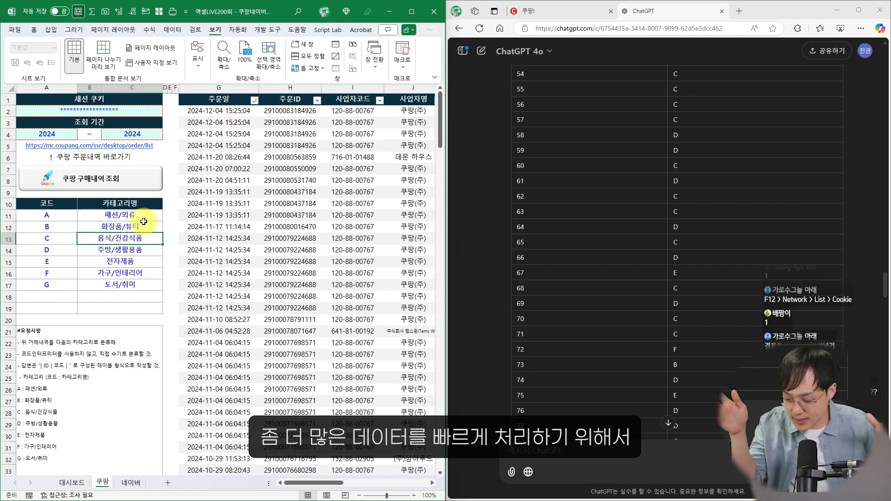
pyautogui.hotkey('ctrl', '2')
pyautogui.moveTo(28, 198); pyautogui.dragTo(77, 296)
pyautogui.press('Escape')
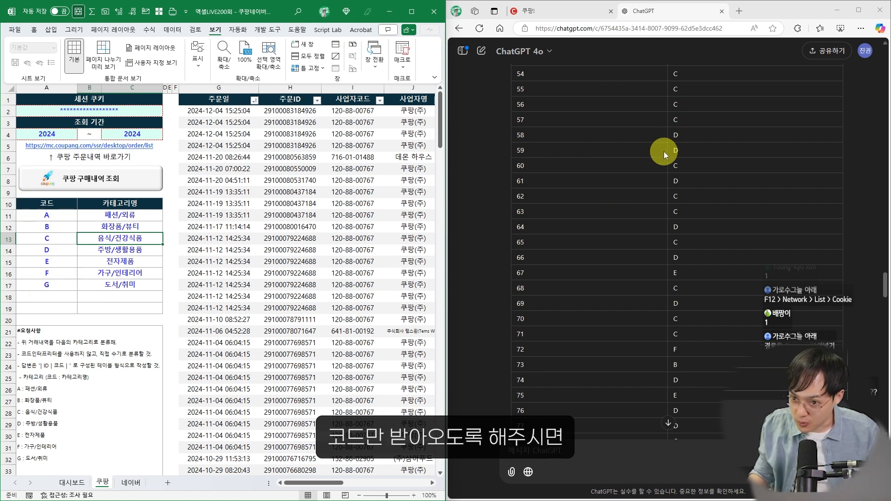
pyautogui.hotkey('ctrl', '2')
pyautogui.moveTo(535, 77); pyautogui.dragTo(700, 253)
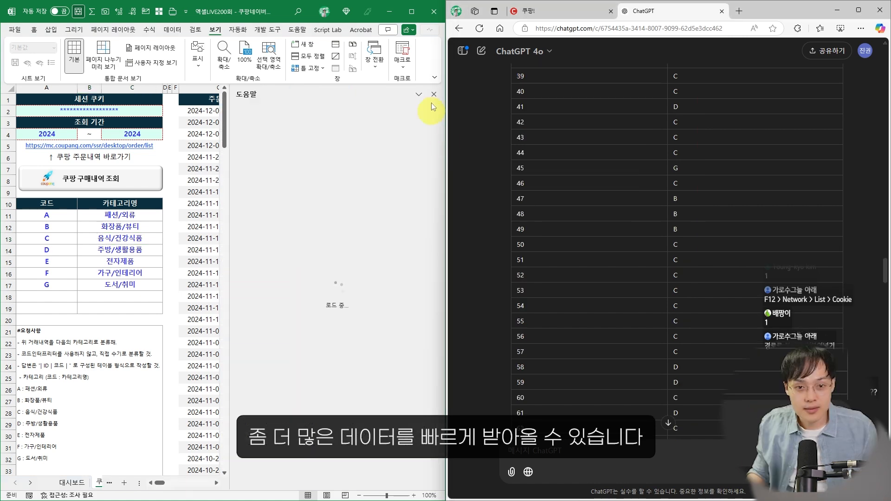
# Close the 도움말 pane in Excel and return to the order table.
pyautogui.click(435, 94)
pyautogui.click(606, 194)
pyautogui.scroll(8, 606, 195)
pyautogui.click(434, 95)
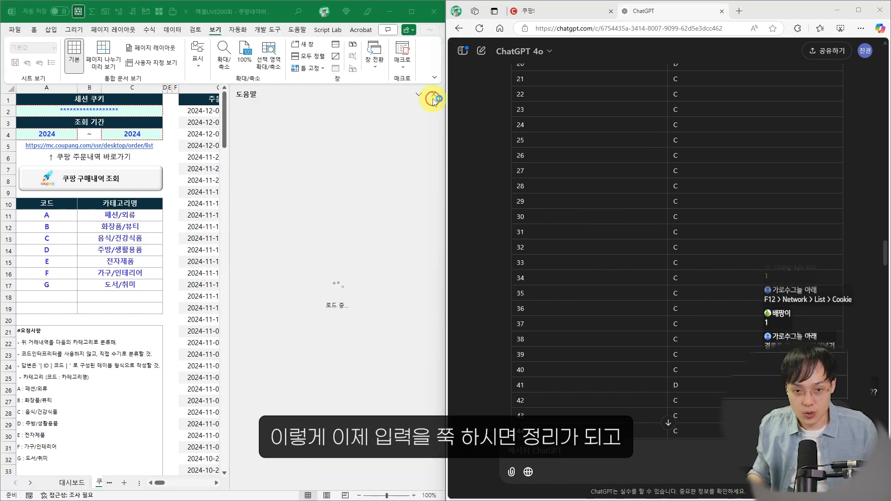
pyautogui.click(374, 262)
pyautogui.hscroll(3, 374, 262)
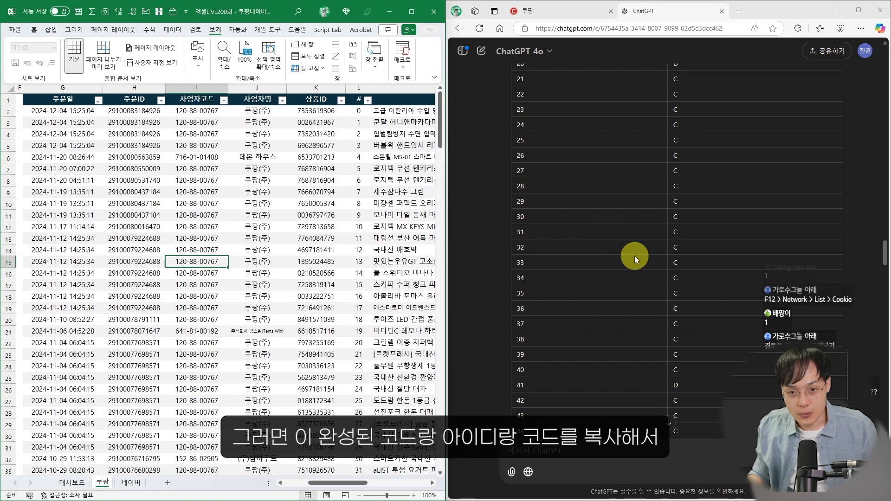
# Copy the complete ID and 코드 table from ChatGPT's answer and paste it into the 쿠팡 sheet starting at cell R1.
pyautogui.scroll(12, 634, 255)
pyautogui.scroll(-3, 589, 282)
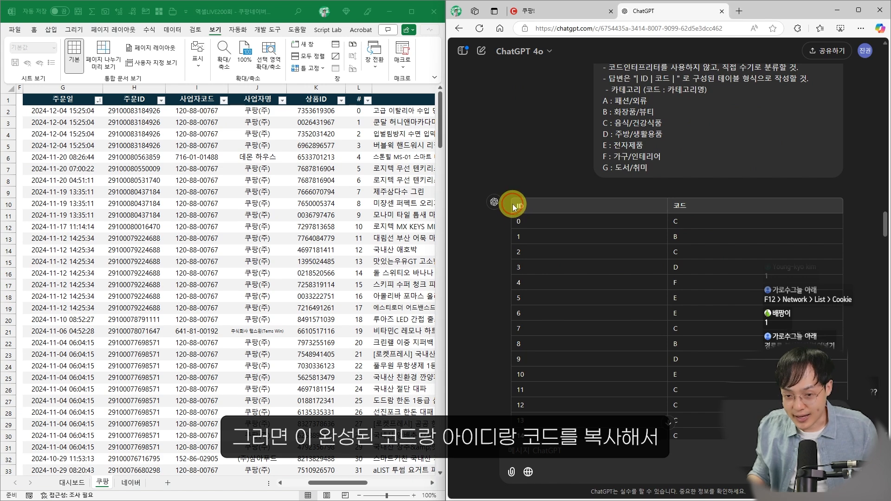
pyautogui.moveTo(512, 204); pyautogui.dragTo(692, 360)
pyautogui.click(351, 290)
pyautogui.hscroll(3, 345, 299)
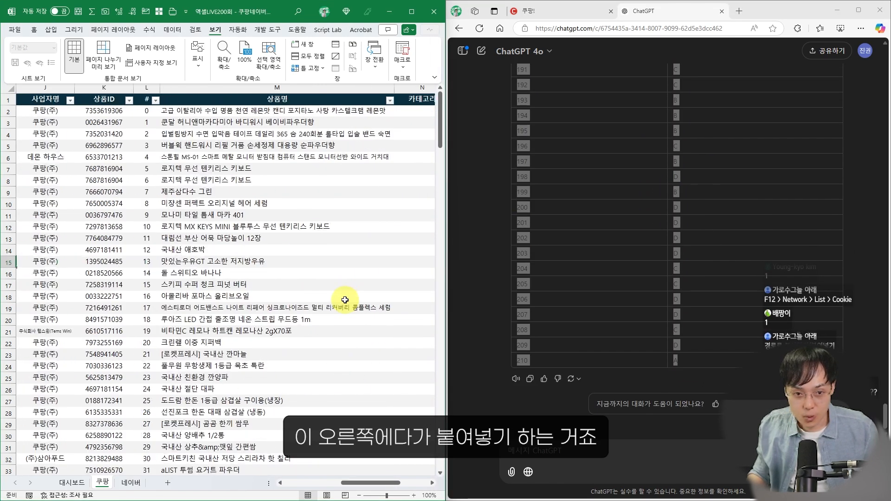
pyautogui.hscroll(3, 345, 300)
pyautogui.click(411, 11)
pyautogui.click(259, 110)
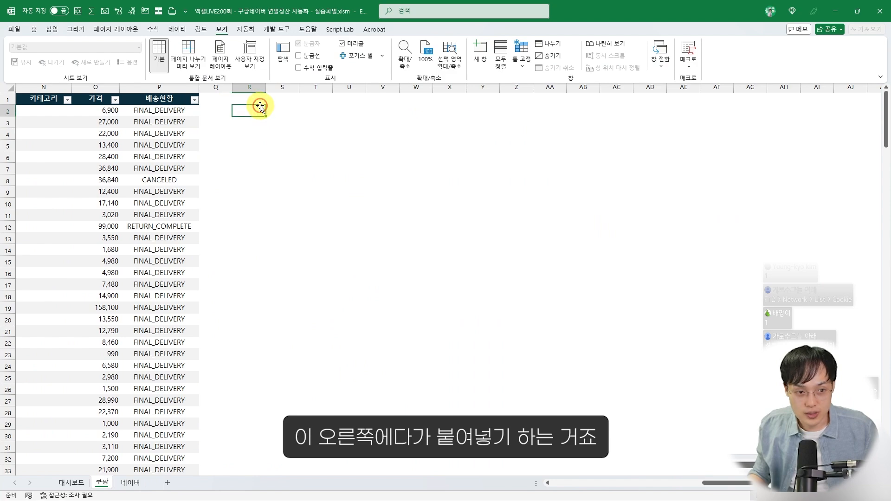
pyautogui.hotkey('ctrl', 'v')
pyautogui.scroll(-2, 260, 111)
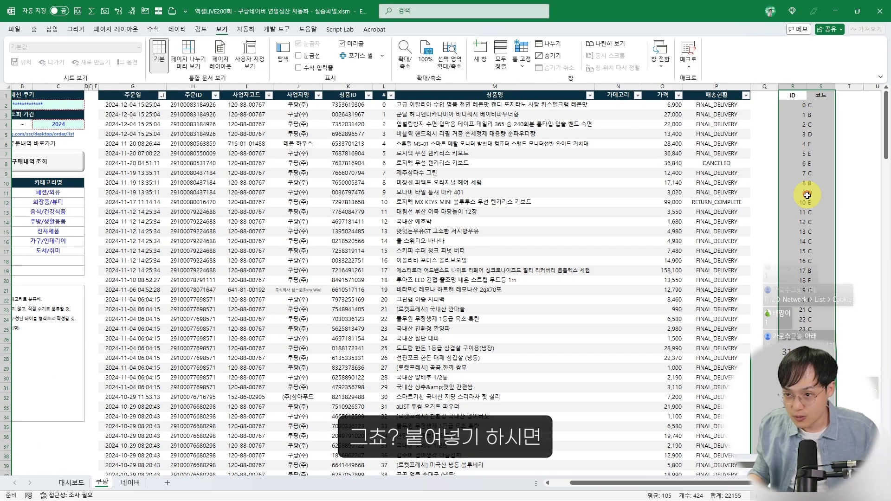
# Check the pasted ID and 코드 columns down to the last order row, and hide the 주문ID, 사업자코드 and 사업자명 columns.
pyautogui.hotkey('ctrl', '2')
pyautogui.moveTo(792, 98); pyautogui.dragTo(793, 403)
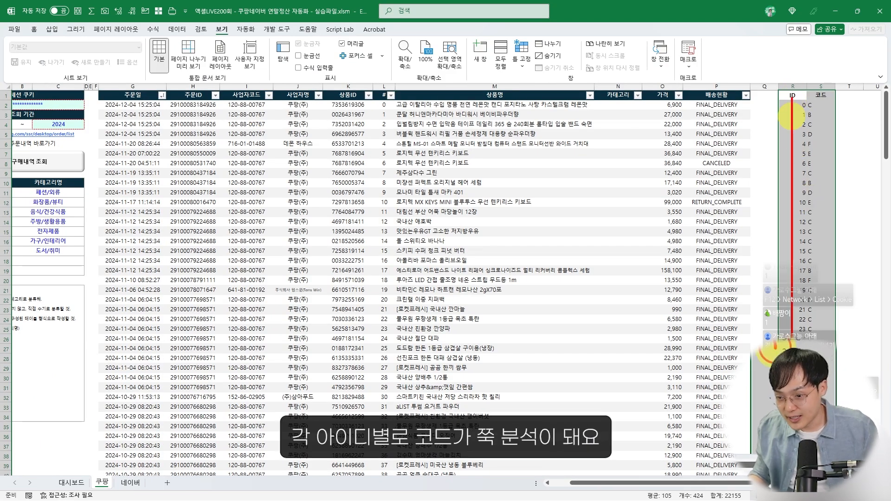
pyautogui.press('Escape')
pyautogui.scroll(-20, 464, 279)
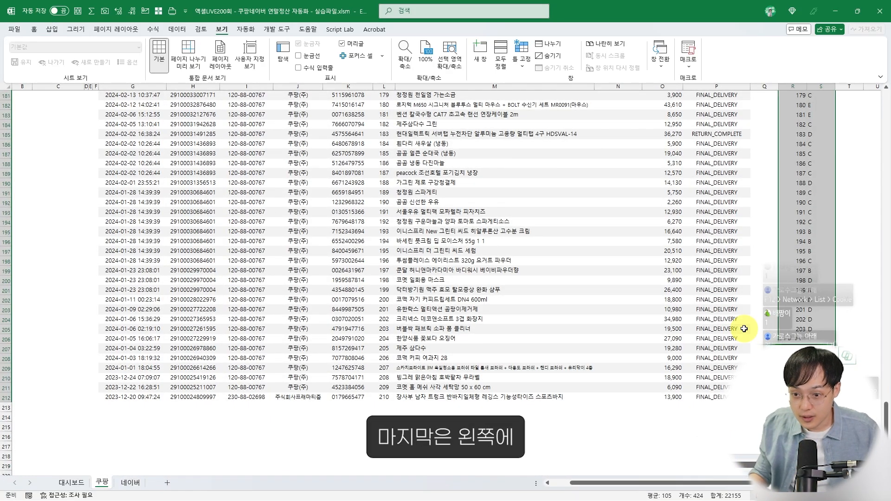
pyautogui.scroll(20, 640, 179)
pyautogui.moveTo(598, 85)
pyautogui.mouseDown()
pyautogui.moveTo(653, 182)
pyautogui.moveTo(589, 95)
pyautogui.mouseUp()
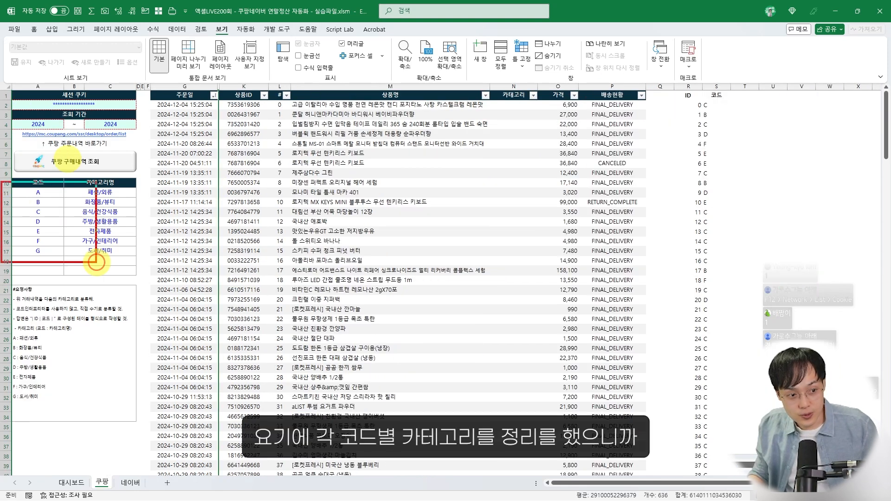
pyautogui.moveTo(97, 266)
pyautogui.mouseDown()
pyautogui.moveTo(1, 182)
pyautogui.moveTo(54, 255)
pyautogui.mouseUp()
pyautogui.moveTo(111, 261)
pyautogui.mouseDown()
pyautogui.moveTo(93, 260)
pyautogui.moveTo(118, 230)
pyautogui.mouseUp()
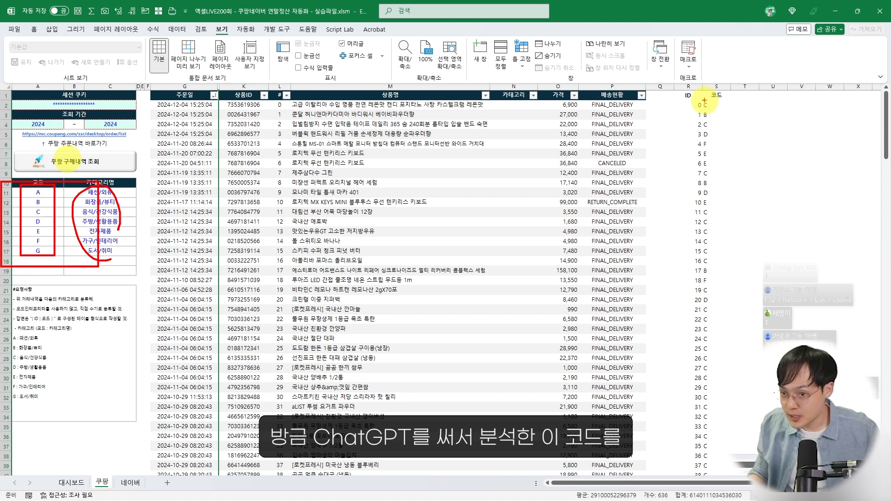
pyautogui.moveTo(702, 100)
pyautogui.mouseDown()
pyautogui.moveTo(758, 238)
pyautogui.moveTo(751, 262)
pyautogui.mouseUp()
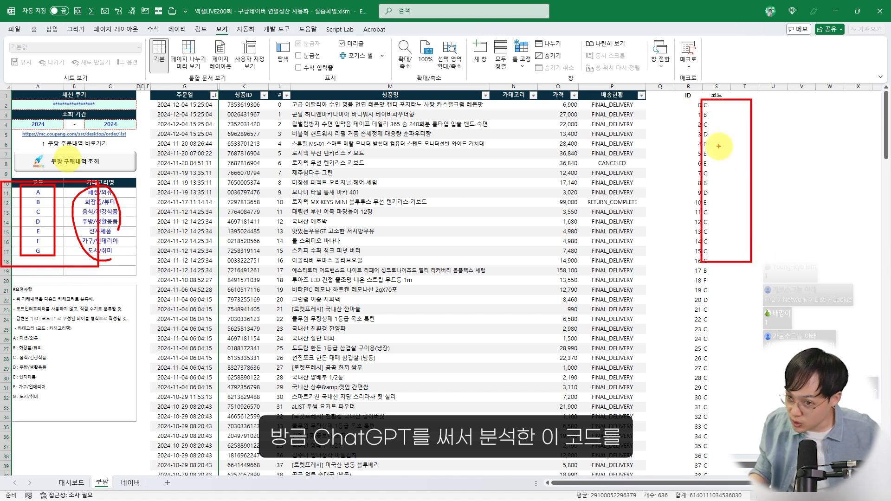
pyautogui.moveTo(712, 111)
pyautogui.mouseDown()
pyautogui.moveTo(533, 111)
pyautogui.moveTo(549, 111)
pyautogui.mouseUp()
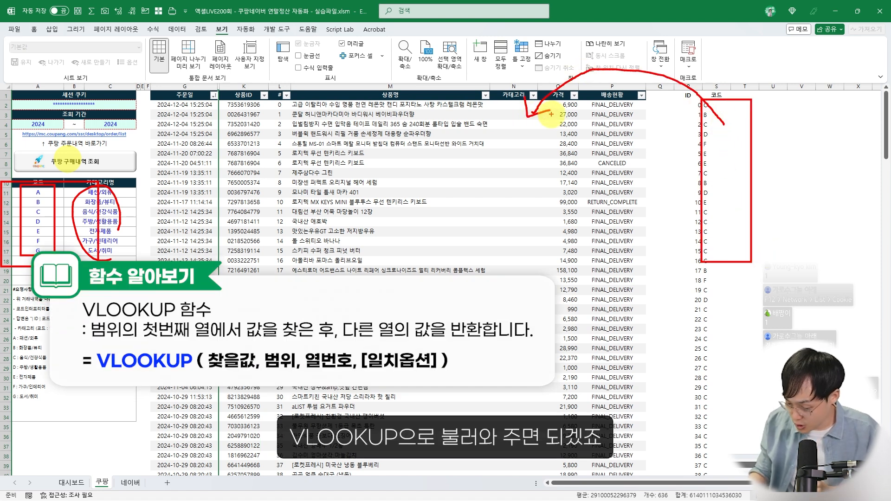
pyautogui.press('Escape')
# Enter the formula =VLOOKUP(S2,$A$11:$C$19,2,0) in cell N2 to look up the first order's category name.
pyautogui.click(514, 108)
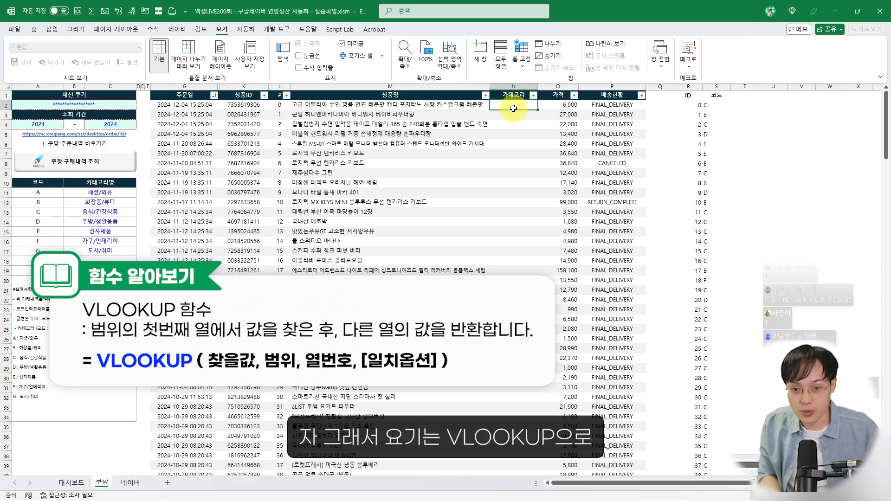
pyautogui.write('=vlookup(')
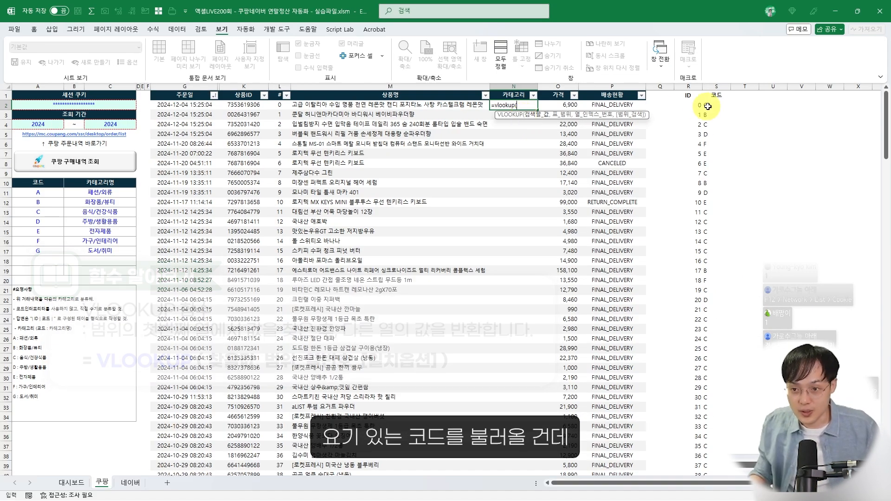
pyautogui.click(709, 106)
pyautogui.write(',')
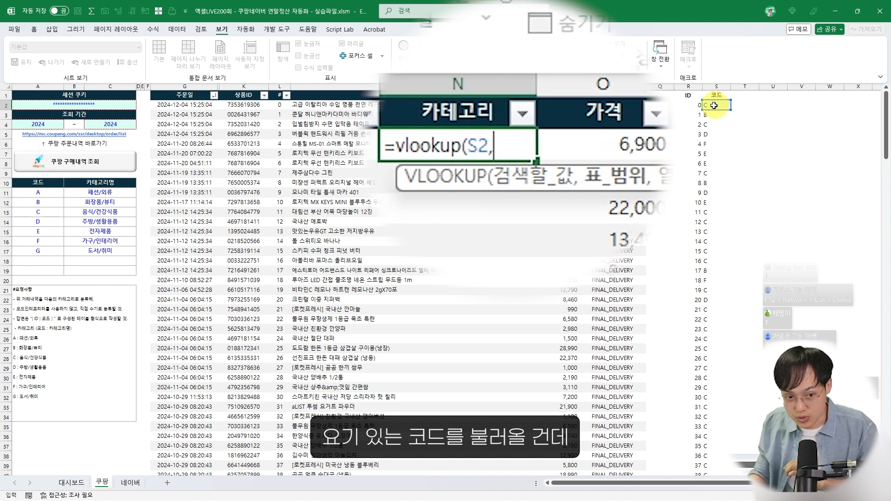
pyautogui.moveTo(44, 193); pyautogui.dragTo(88, 273)
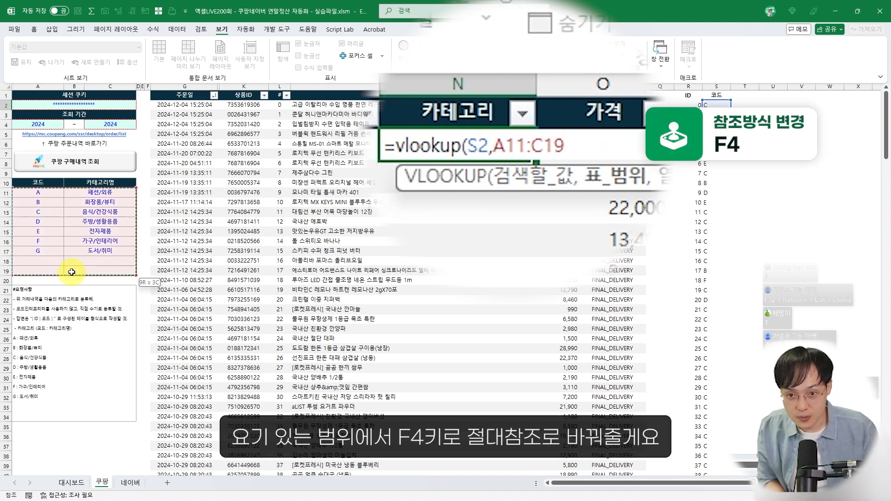
pyautogui.press('F4')
pyautogui.write('4')
pyautogui.press('BackSpace')
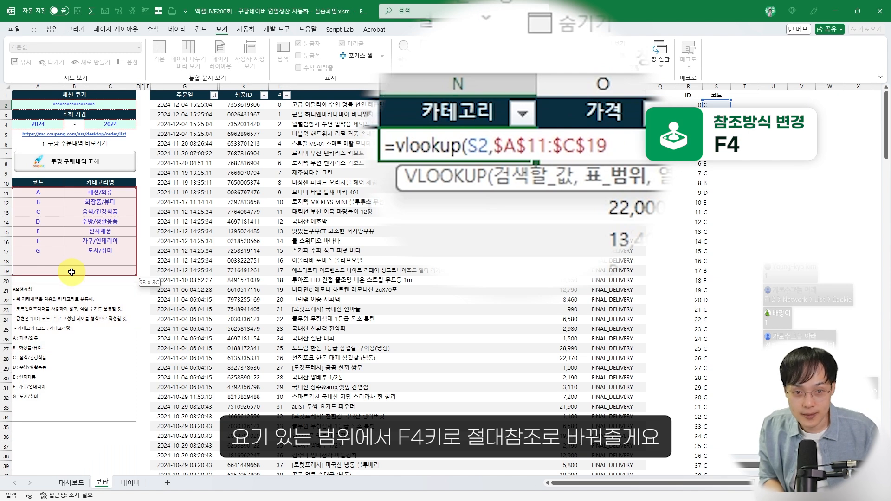
pyautogui.write(',')
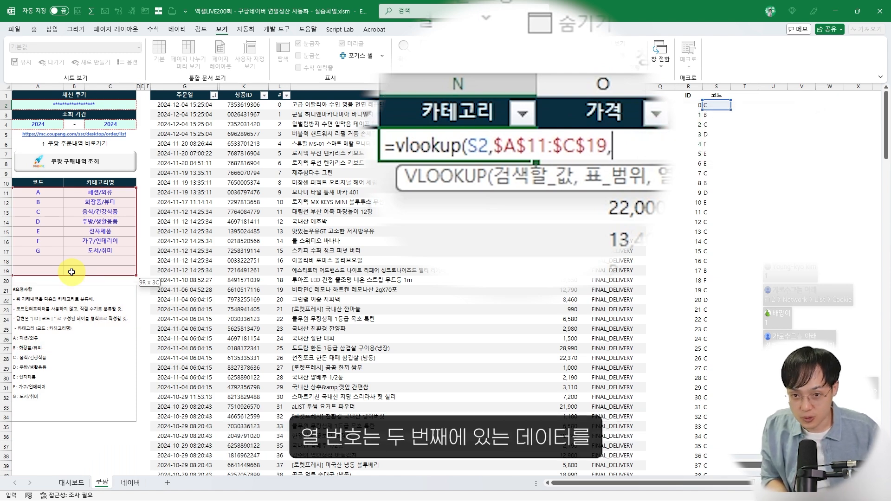
pyautogui.write('2,0)')
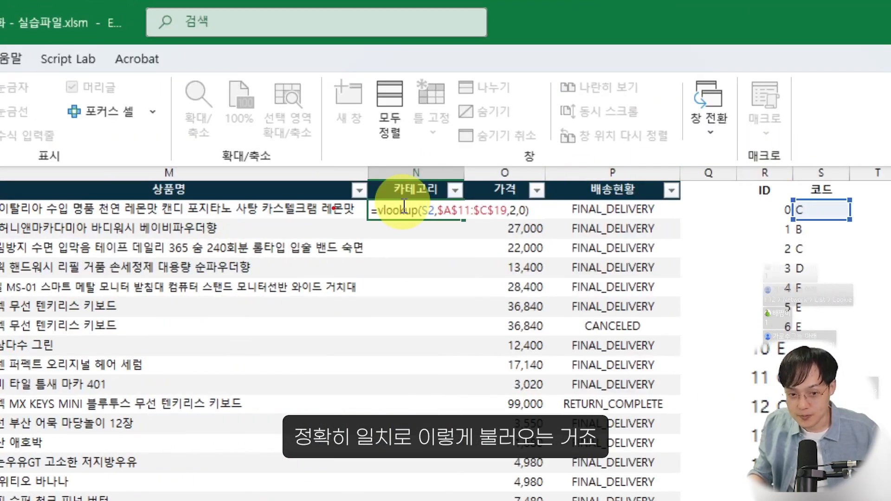
pyautogui.moveTo(354, 193); pyautogui.dragTo(558, 229)
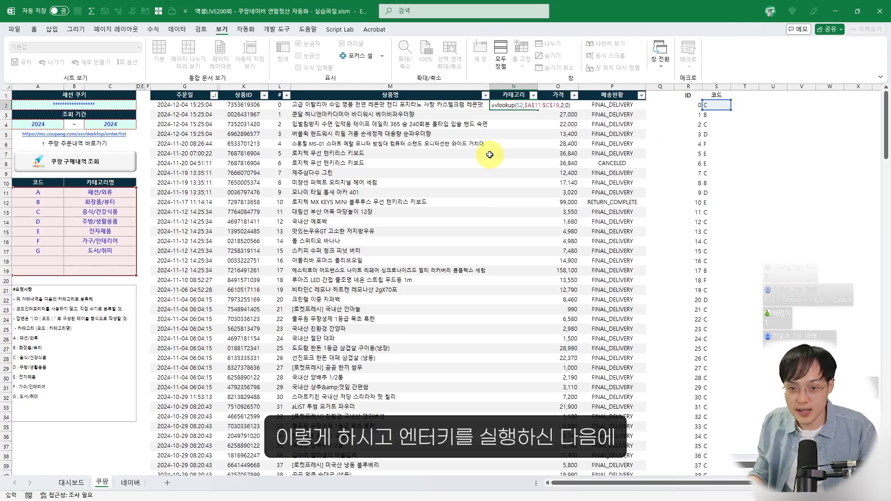
pyautogui.press('Return')
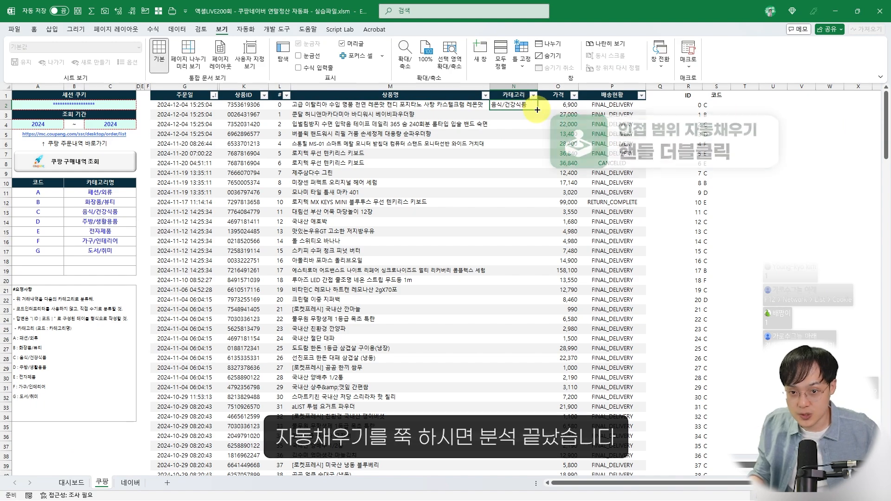
# Fill the VLOOKUP formula from N2 down the 카테고리 column to the last order row.
pyautogui.doubleClick(537, 110)
pyautogui.scroll(-3, 531, 194)
pyautogui.scroll(3, 532, 194)
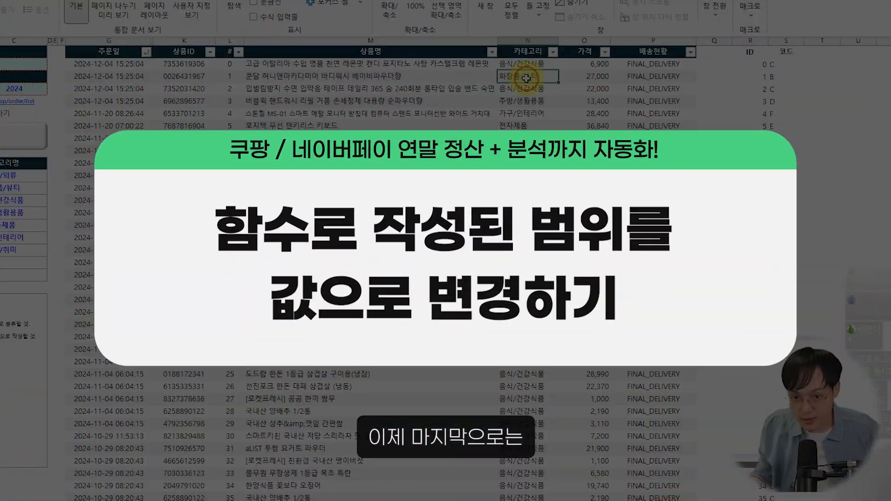
# Inspect the formulas in several filled 카테고리 cells, including one near the end of the order table.
pyautogui.click(512, 144)
pyautogui.doubleClick(525, 119)
pyautogui.doubleClick(528, 115)
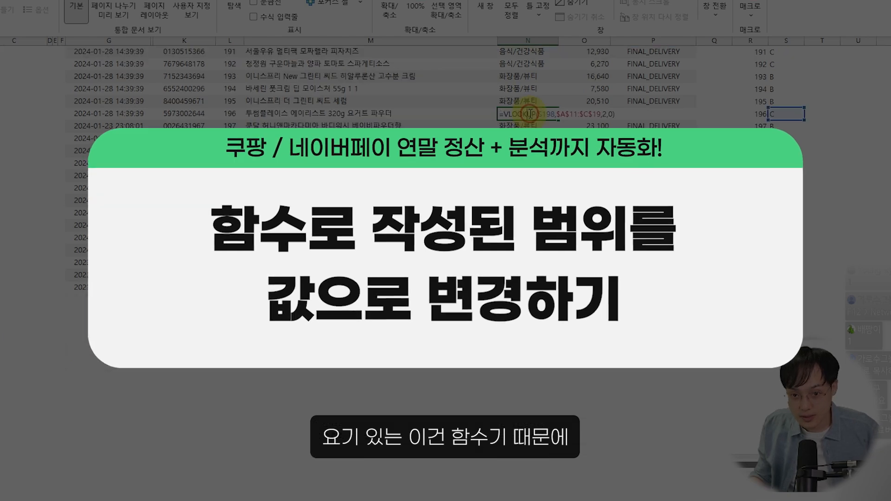
pyautogui.press('Escape')
pyautogui.scroll(20, 546, 123)
pyautogui.scroll(11, 547, 123)
# Clear the codes in S3:S6 to test how the 카테고리 lookups depend on them, and restore the codes.
pyautogui.click(777, 78)
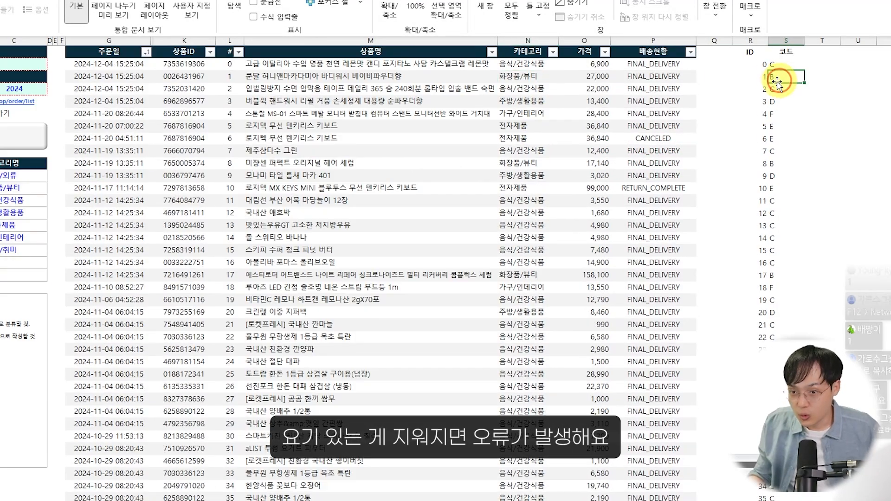
pyautogui.hotkey('ctrl', '2')
pyautogui.moveTo(498, 72); pyautogui.dragTo(559, 135)
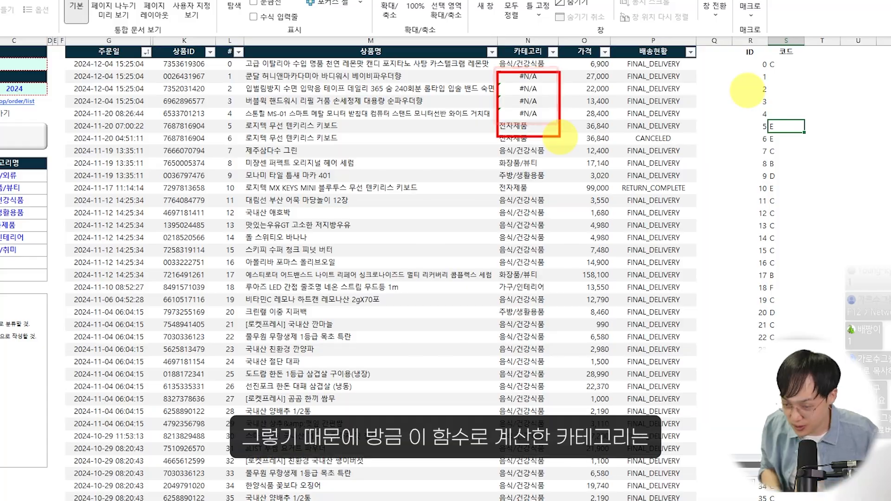
pyautogui.click(534, 76)
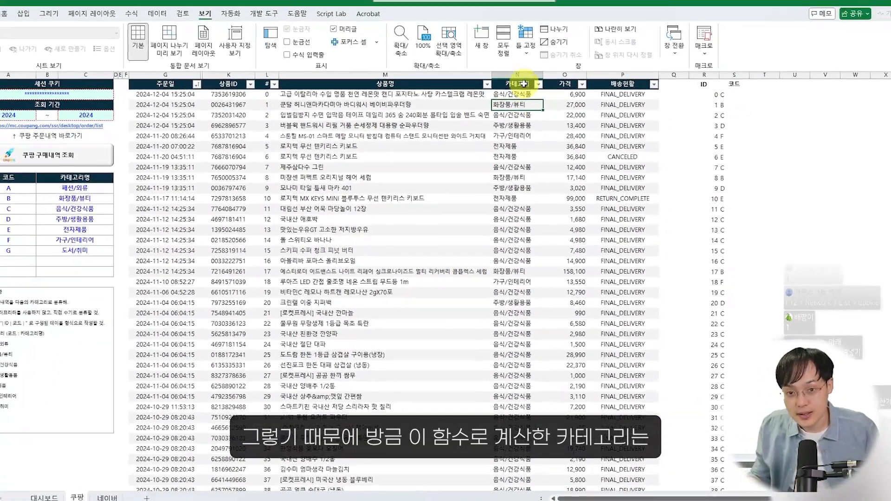
# Replace the formulas in the whole 카테고리 column with their values using Paste Special, and check that the cells hold plain text.
pyautogui.click(514, 64)
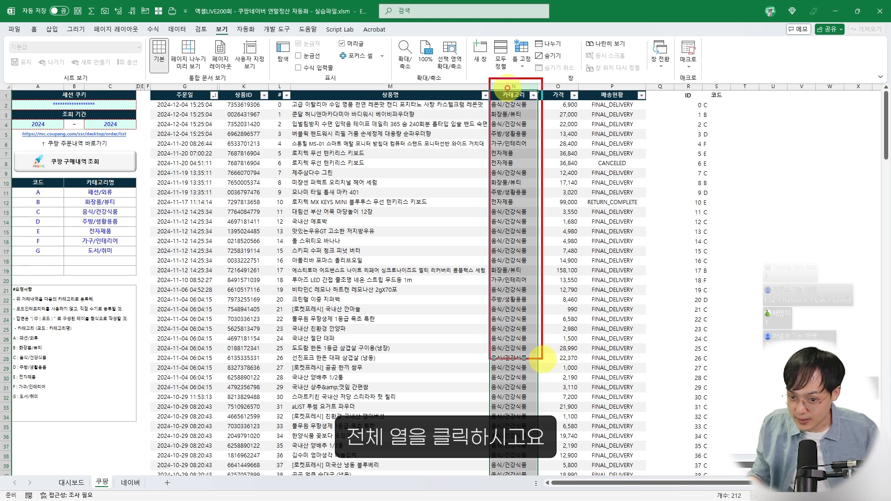
pyautogui.hotkey('ctrl', 'c')
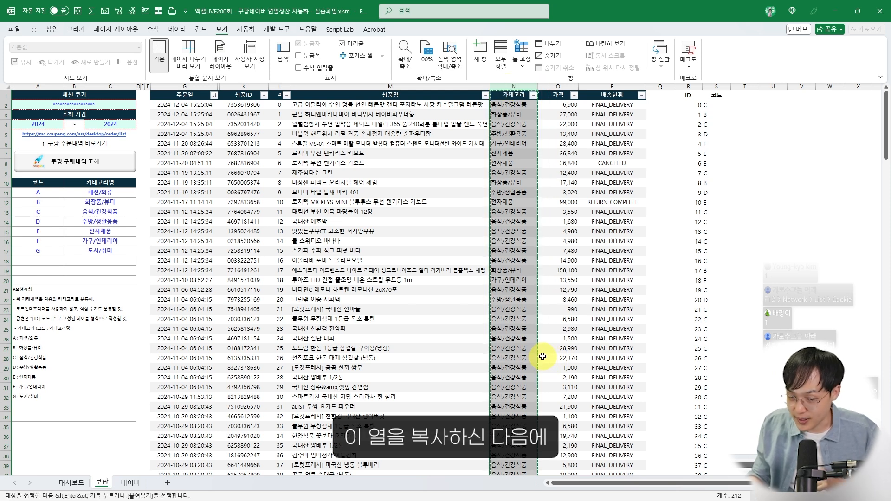
pyautogui.rightClick(510, 103)
pyautogui.click(536, 179)
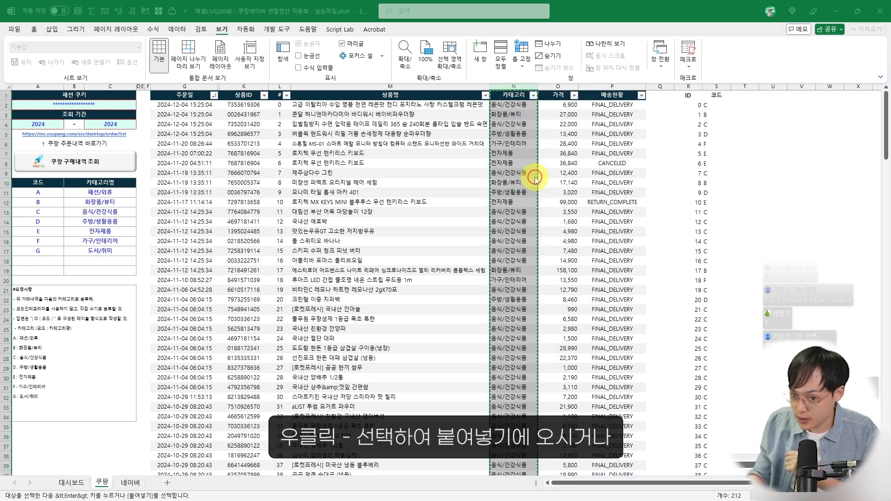
pyautogui.press('Escape')
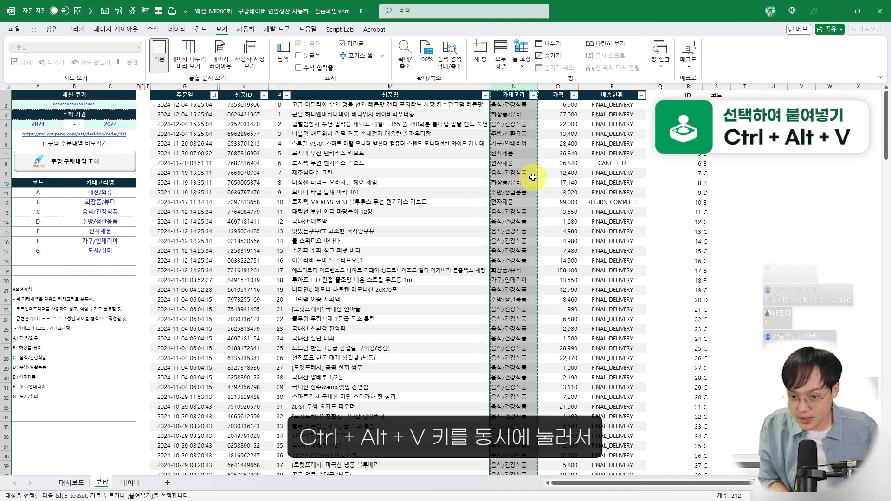
pyautogui.hotkey('ctrl', 'alt', 'v')
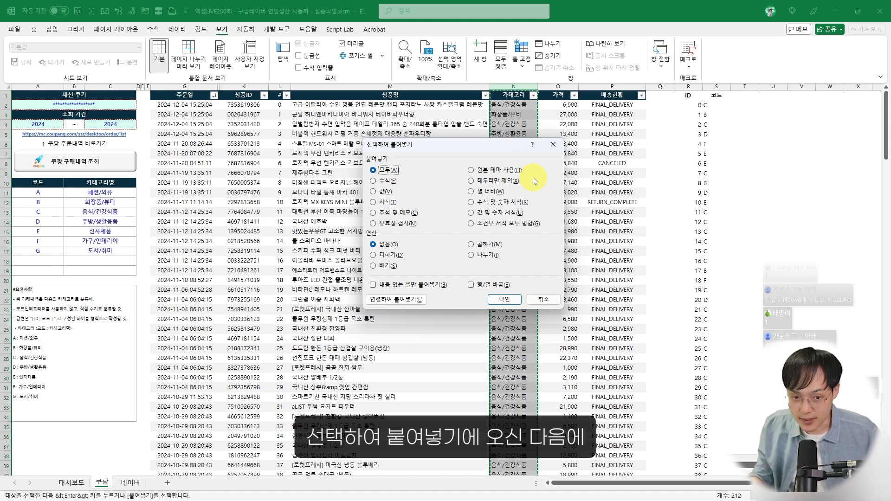
pyautogui.moveTo(505, 144); pyautogui.dragTo(695, 115)
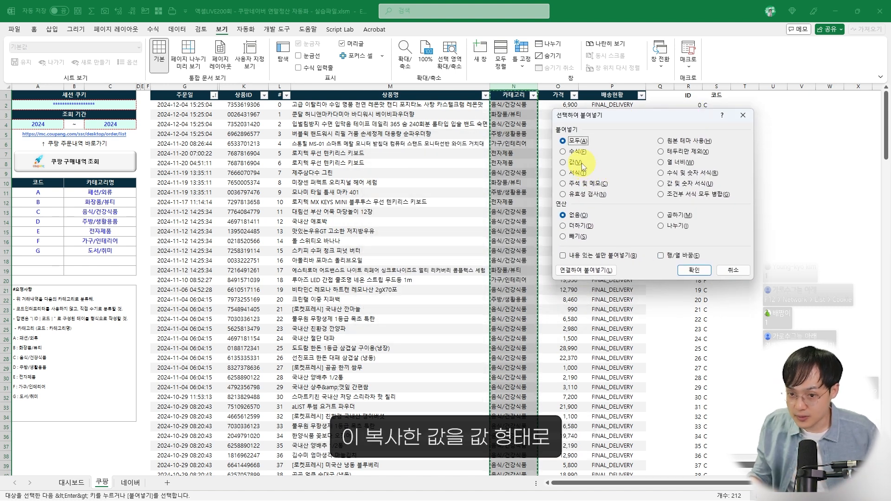
pyautogui.click(694, 270)
pyautogui.click(504, 132)
pyautogui.press('Escape')
pyautogui.click(504, 153)
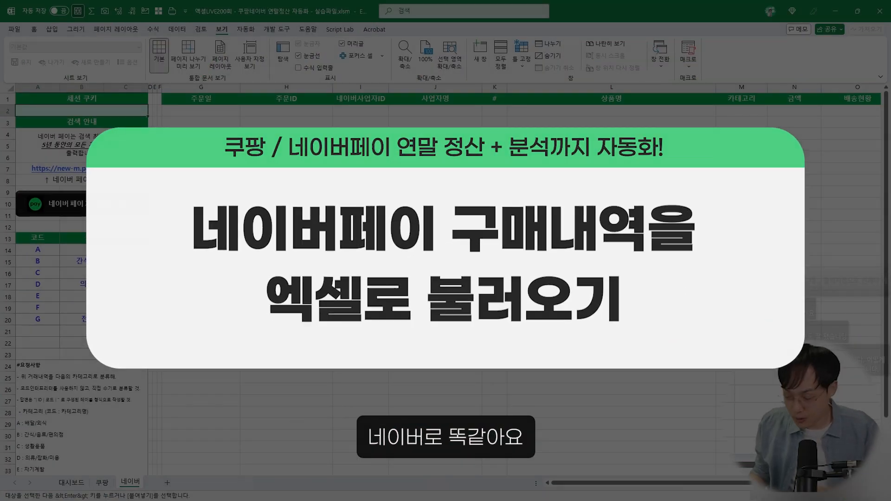
# Open the Naver Pay page linked on the 네이버 sheet and dock the browser window to the left half of the screen.
pyautogui.scroll(2, 285, 204)
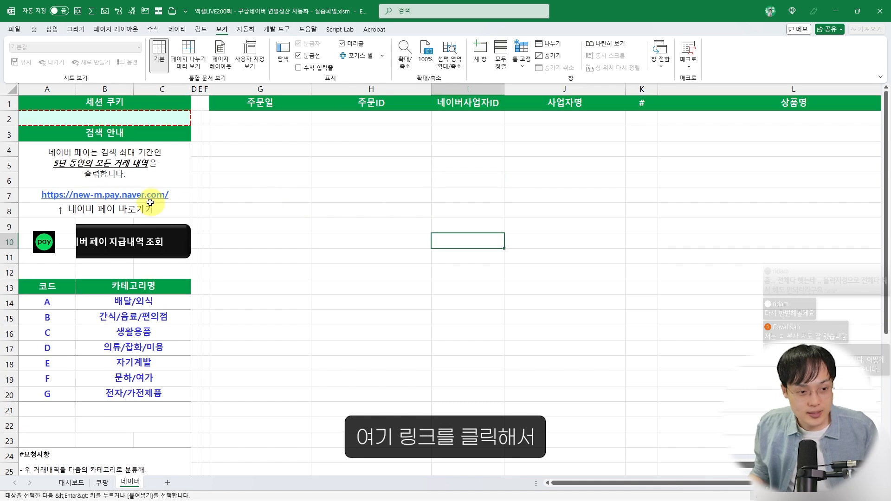
pyautogui.click(149, 195)
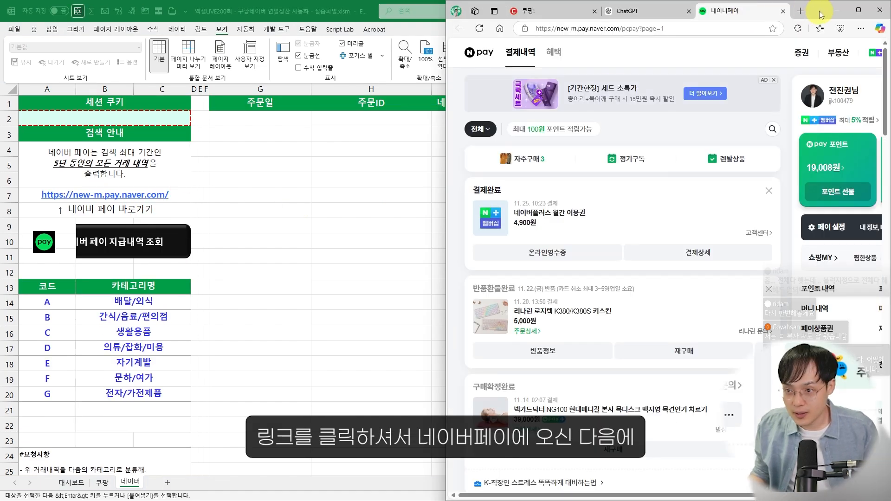
pyautogui.doubleClick(675, 3)
pyautogui.moveTo(676, 4); pyautogui.dragTo(17, 192)
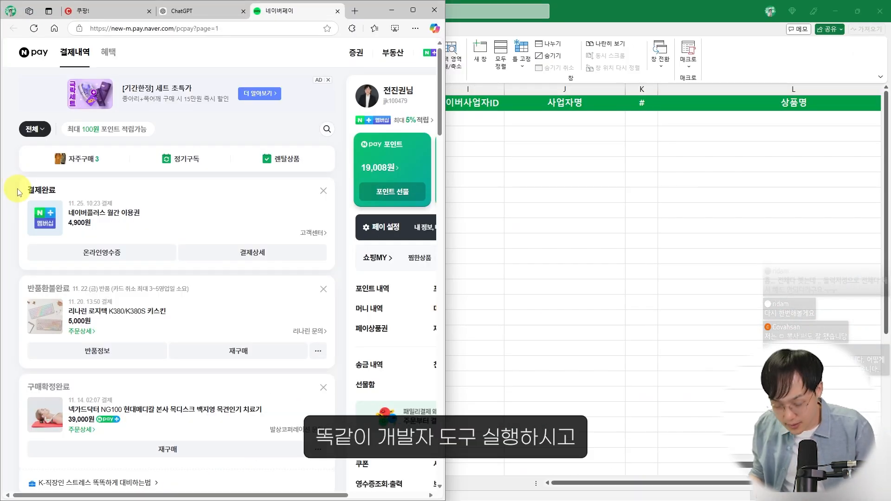
# Record the reloaded Naver Pay page's network requests in the developer tools and open the headers of the pcpay?page=1 request.
pyautogui.press('F12')
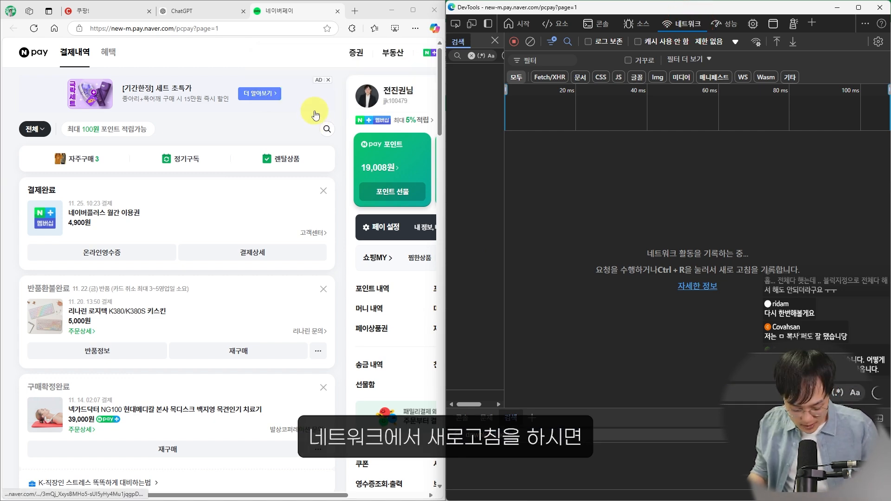
pyautogui.press('F5')
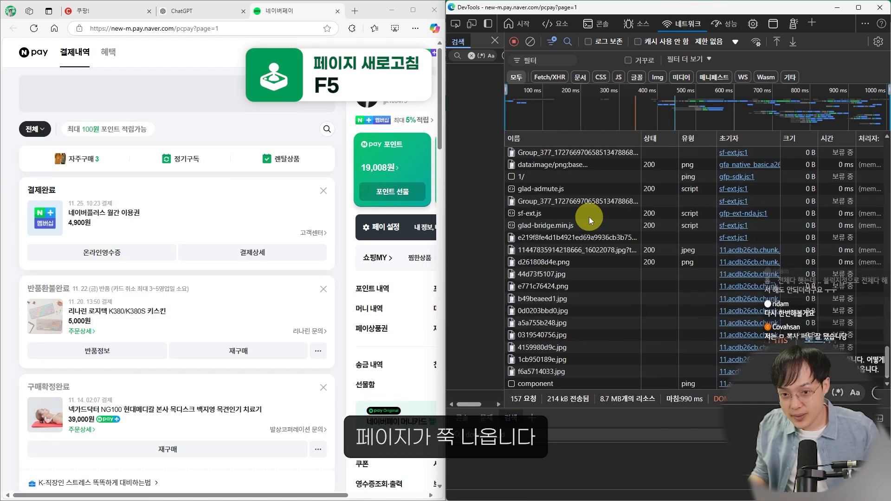
pyautogui.scroll(20, 599, 297)
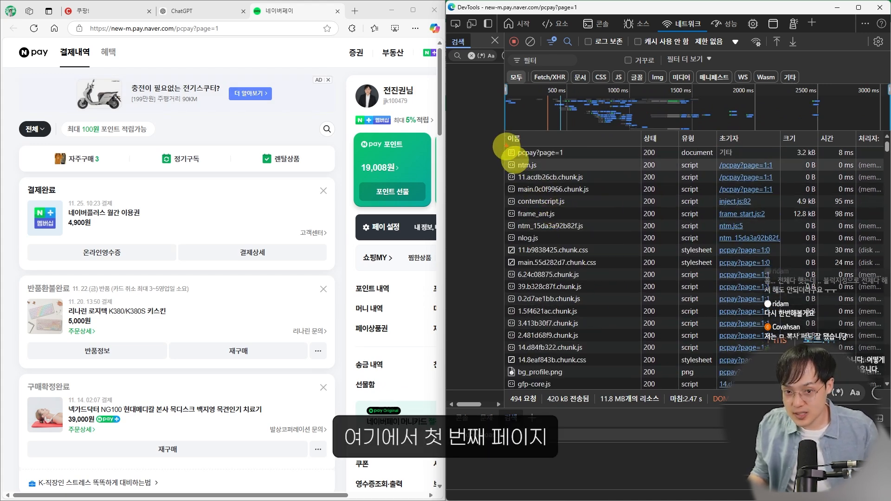
pyautogui.click(542, 152)
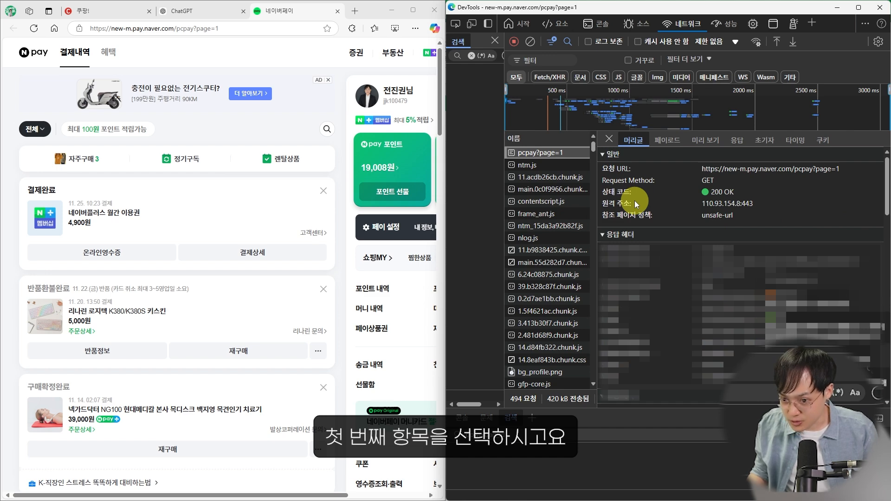
# Copy the full Cookie value from the request headers and paste it into the 세션 쿠키 cell of the 네이버 sheet.
pyautogui.scroll(-3, 687, 246)
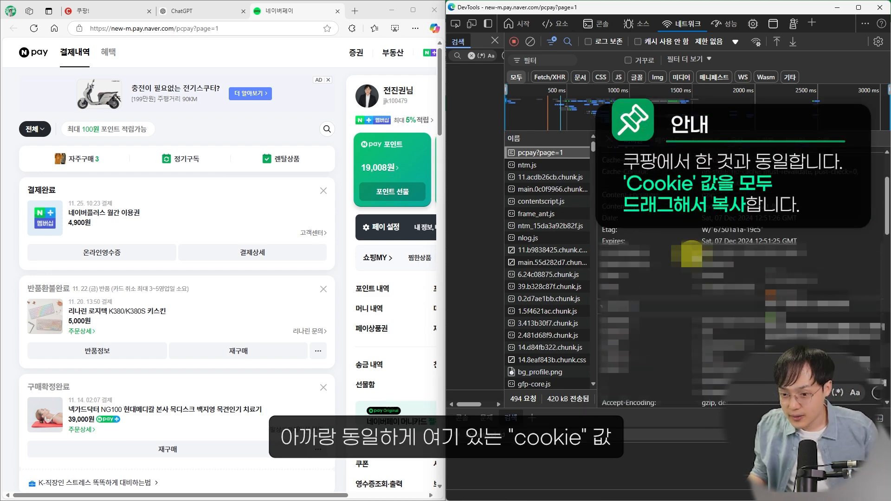
pyautogui.scroll(3, 690, 253)
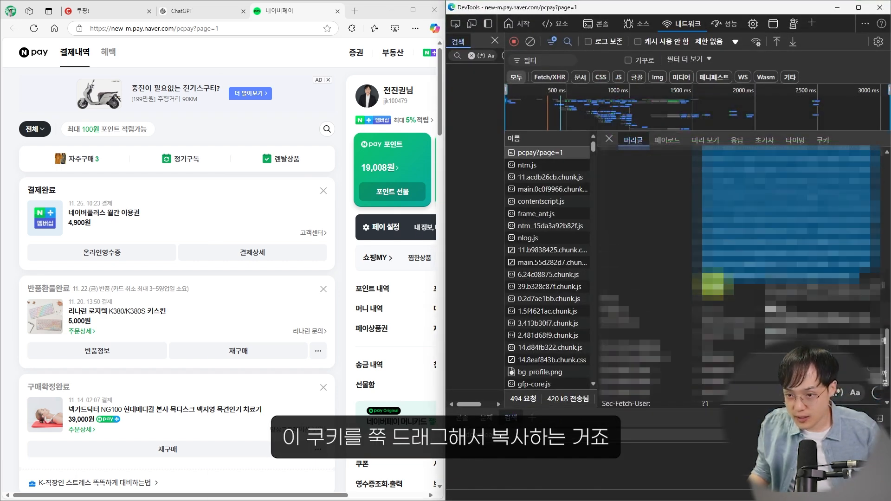
pyautogui.scroll(1, 713, 284)
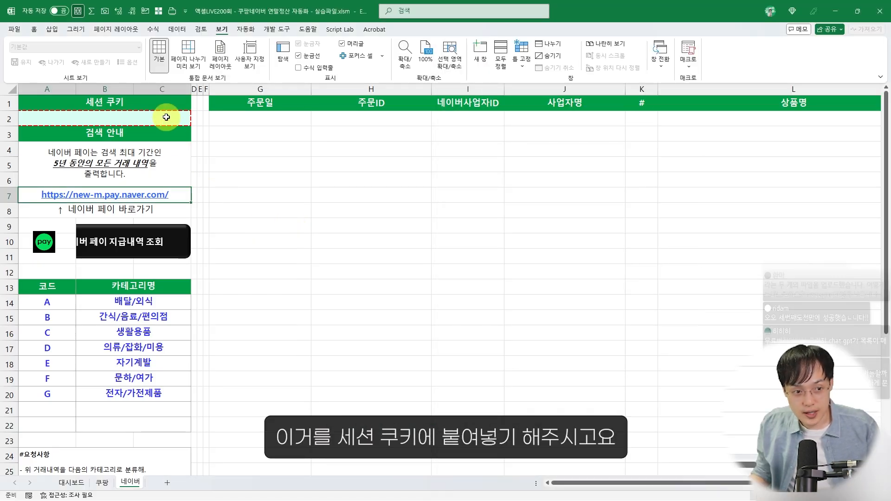
pyautogui.doubleClick(166, 117)
pyautogui.hotkey('ctrl', 'v')
pyautogui.press('Return')
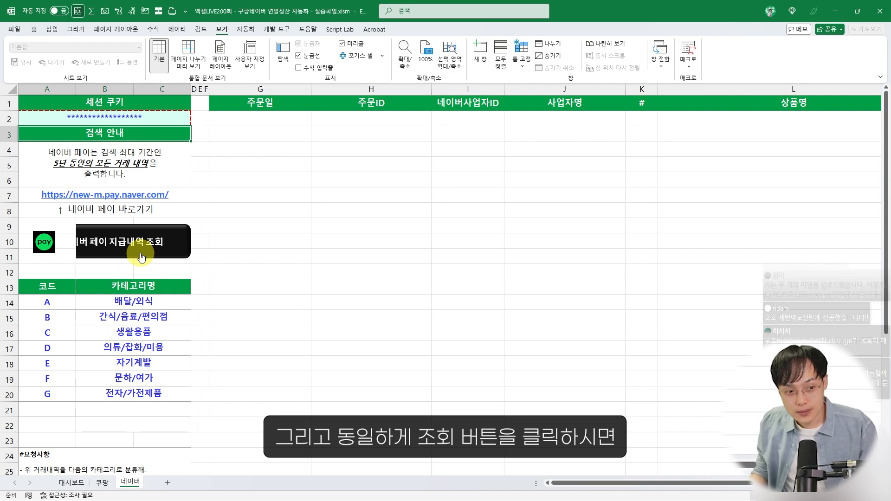
# Fetch the Naver Pay payment history into the 네이버 sheet.
pyautogui.click(235, 245)
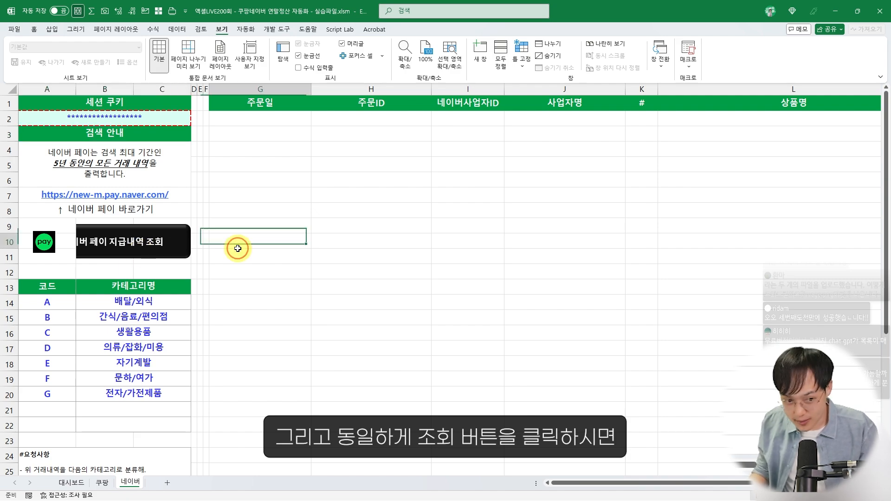
pyautogui.click(138, 247)
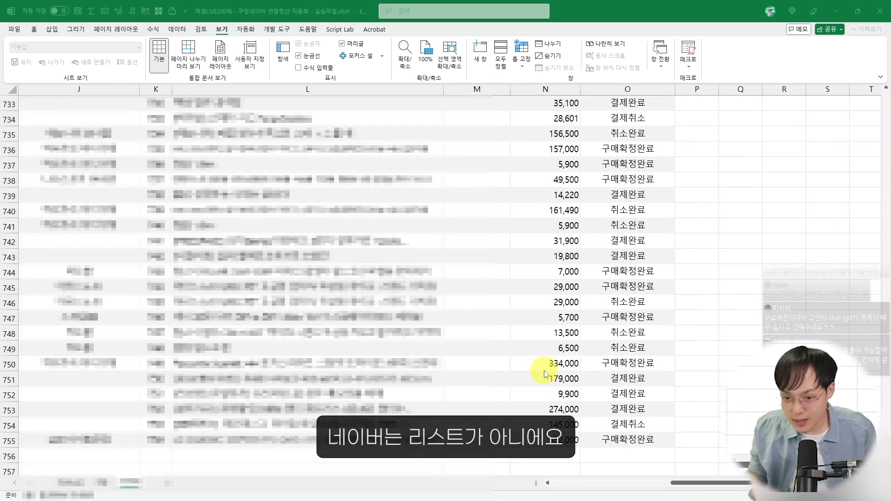
pyautogui.hotkey('alt', 'Tab')
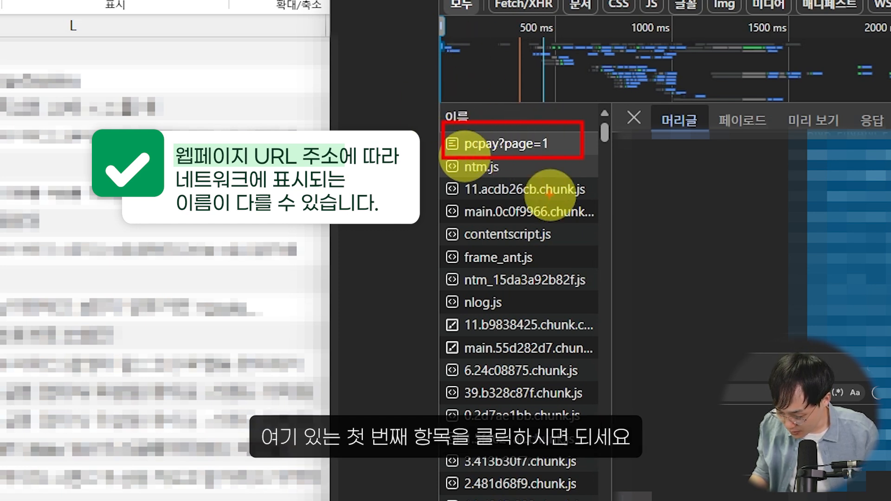
pyautogui.hotkey('alt', 'Tab')
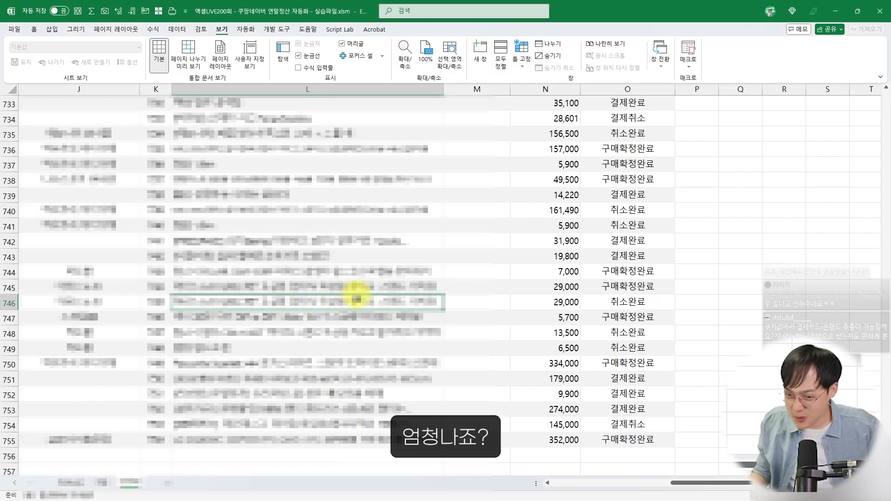
# Filter the Naver purchase list's 배송현황 column to only 결제완료 and 구매확정완료.
pyautogui.scroll(20, 354, 290)
pyautogui.scroll(20, 422, 326)
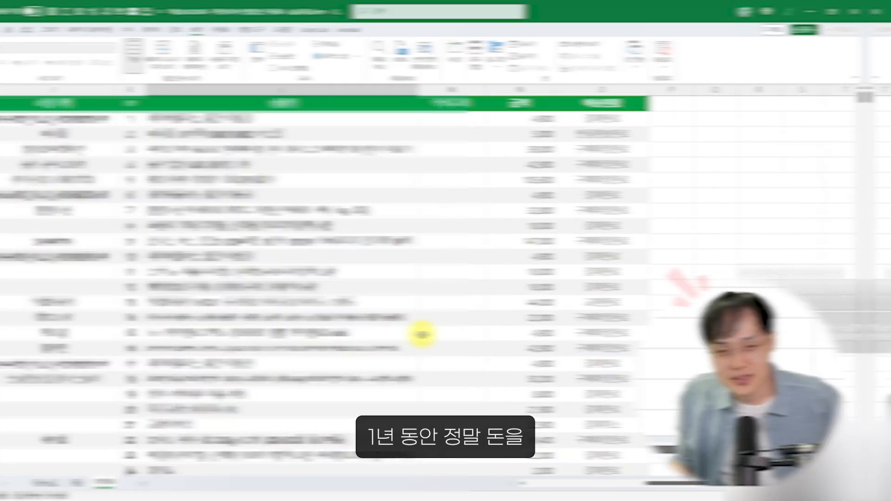
pyautogui.click(618, 98)
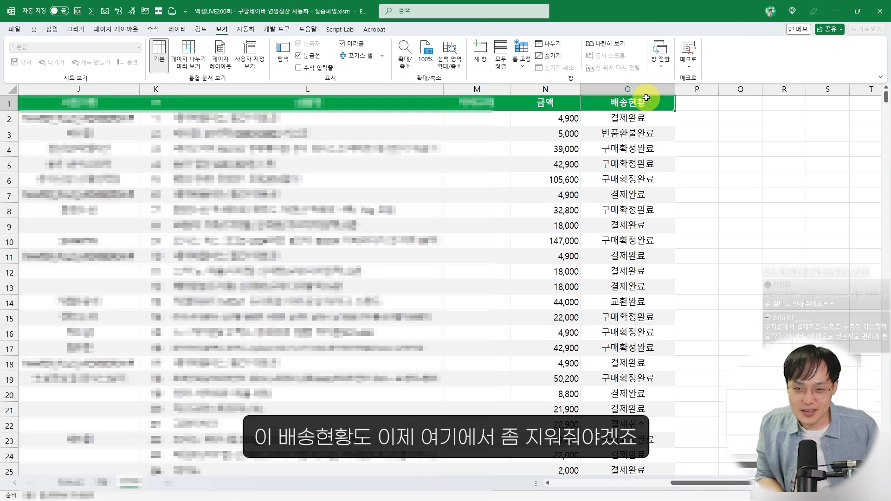
pyautogui.hotkey('alt', 'Down')
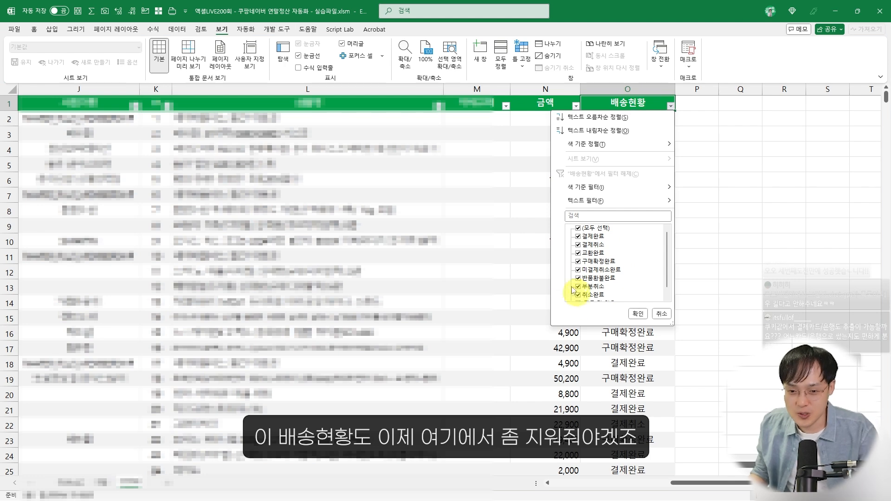
pyautogui.click(579, 226)
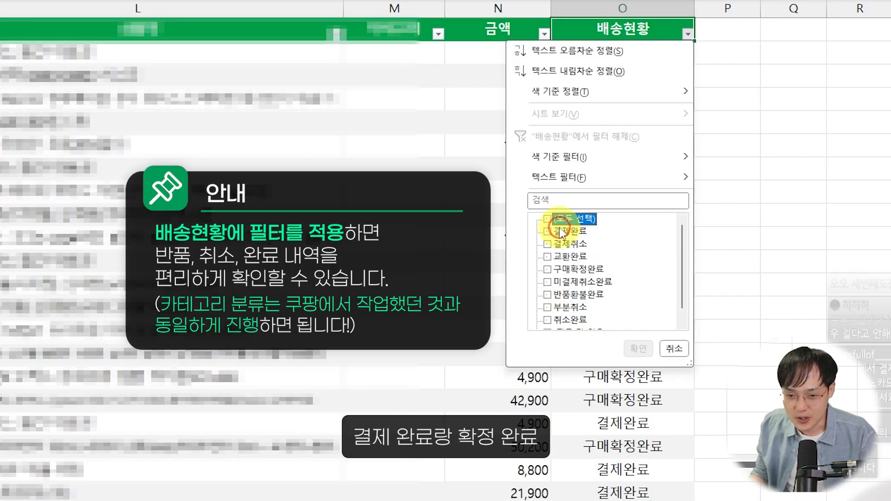
pyautogui.click(560, 229)
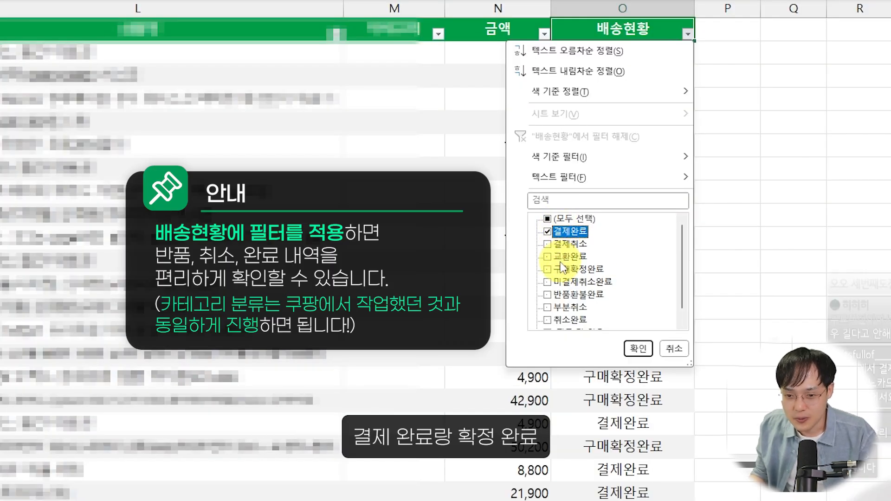
pyautogui.scroll(-1, 598, 311)
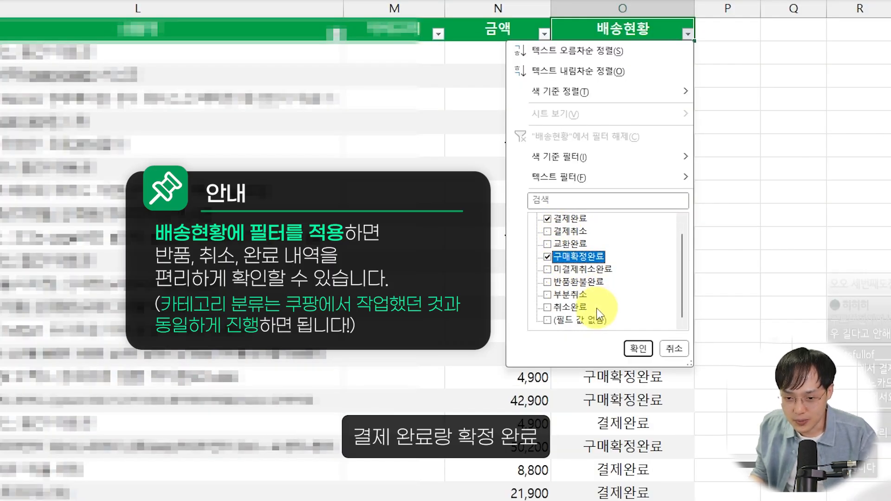
pyautogui.click(637, 348)
pyautogui.click(491, 8)
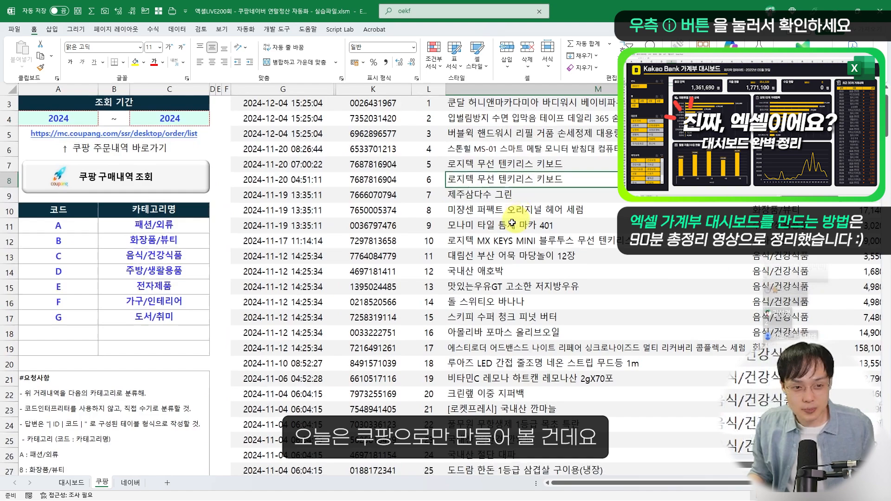
# Insert a pivot table from the whole purchase table on the 쿠팡 sheet, placed at cell A2 of the existing 대시보드 sheet.
pyautogui.scroll(1, 512, 224)
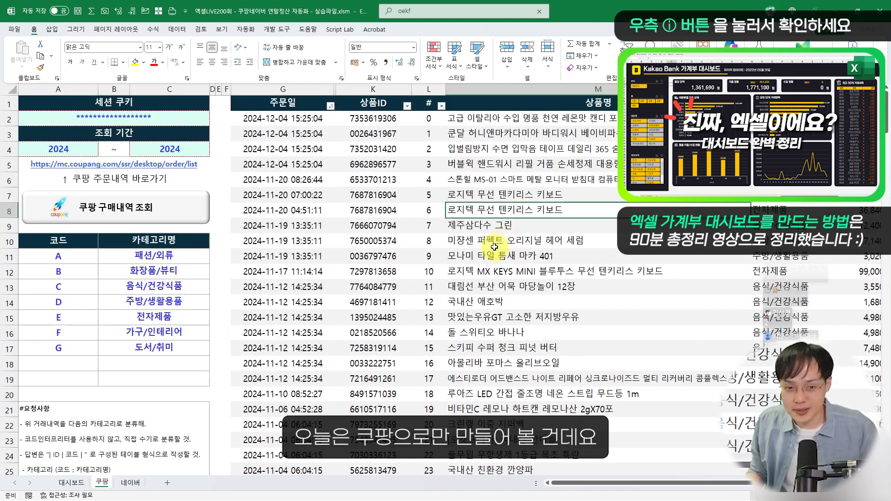
pyautogui.scroll(-2, 502, 261)
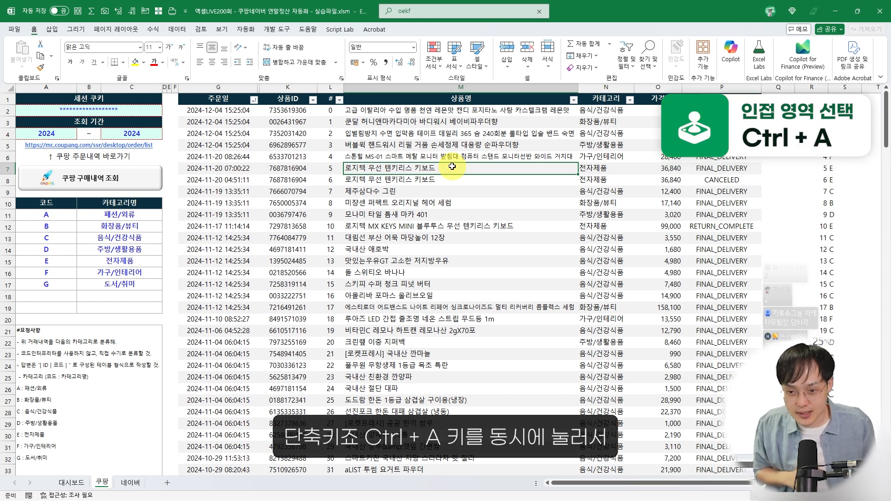
pyautogui.hotkey('ctrl', 'a')
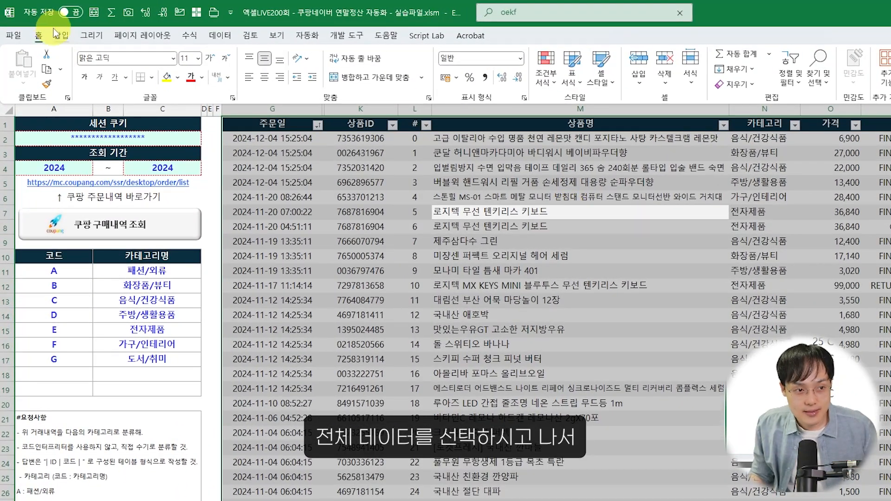
pyautogui.click(60, 35)
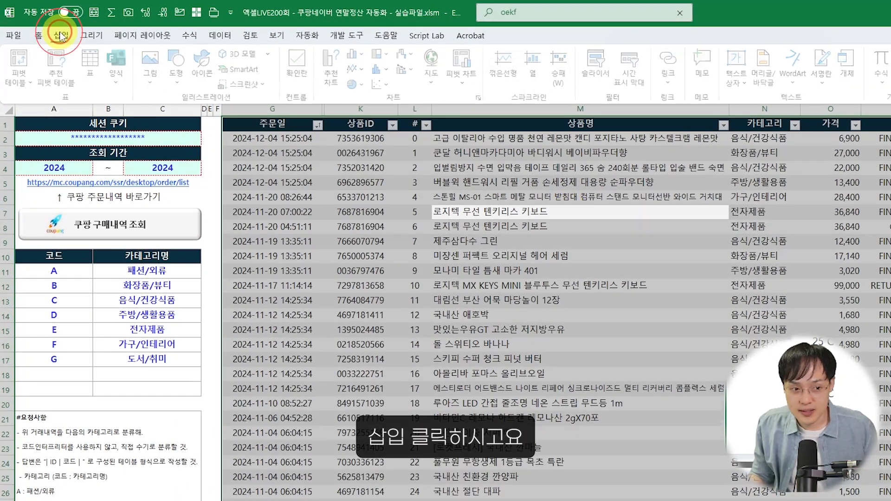
pyautogui.click(26, 63)
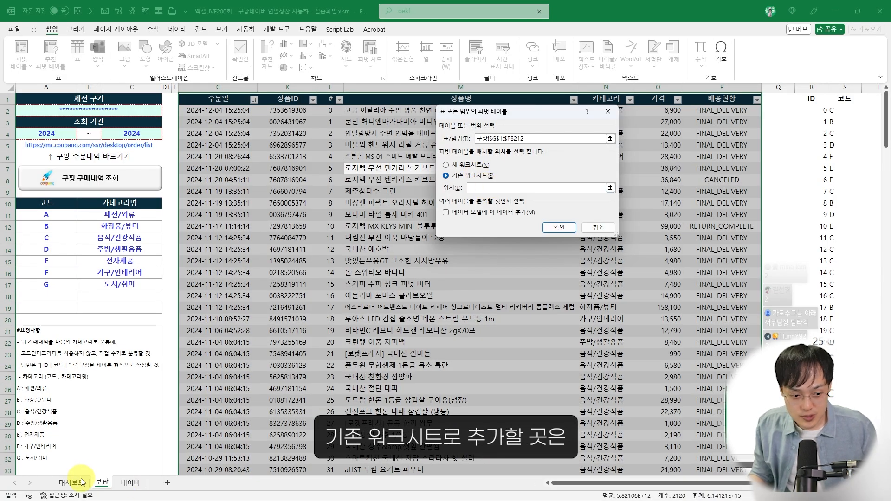
pyautogui.click(81, 482)
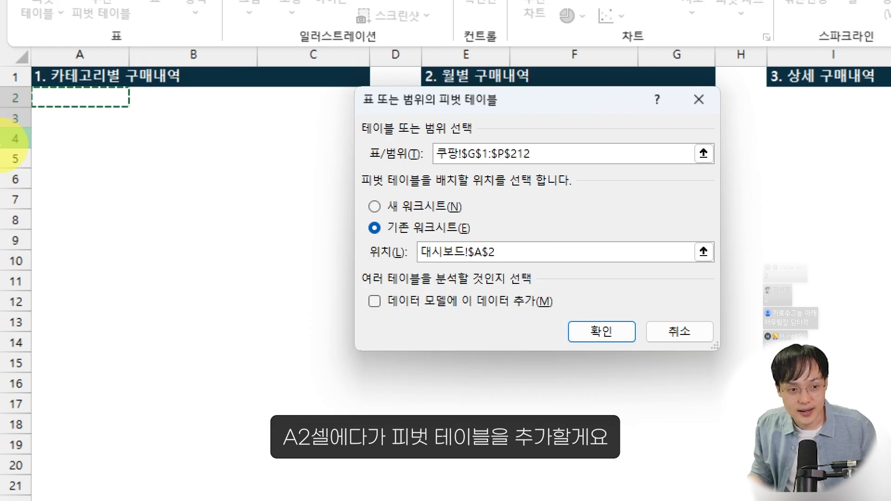
pyautogui.click(416, 252)
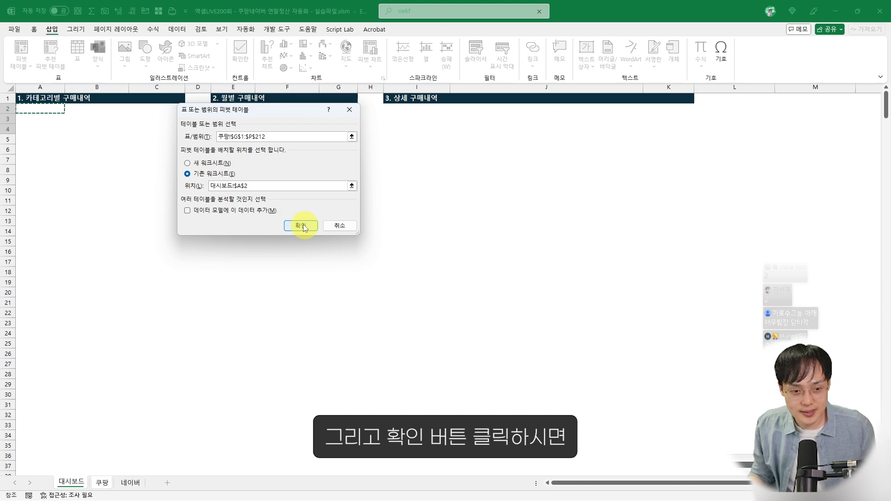
pyautogui.click(602, 331)
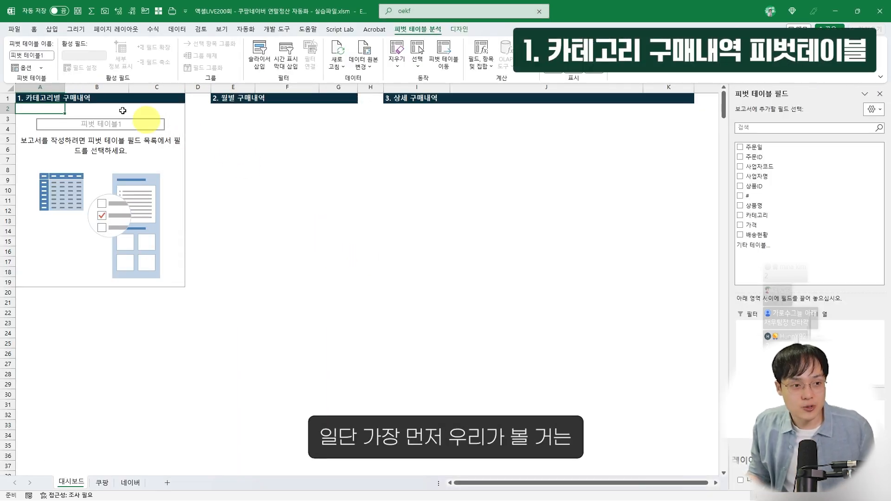
# Set up the pivot table with 카테고리 as the row field and the sum of 가격 as the value.
pyautogui.moveTo(10, 74)
pyautogui.mouseDown()
pyautogui.moveTo(90, 139)
pyautogui.moveTo(186, 282)
pyautogui.mouseUp()
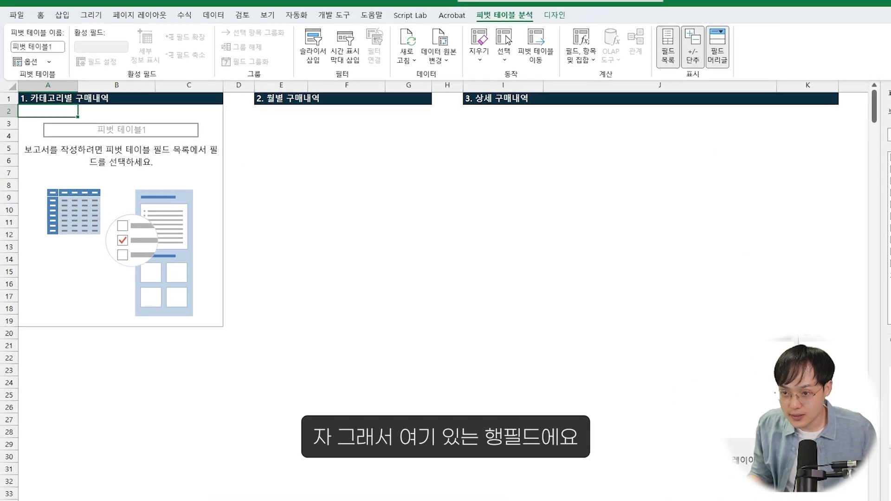
pyautogui.moveTo(889, 94)
pyautogui.mouseDown()
pyautogui.moveTo(322, 50)
pyautogui.moveTo(307, 57)
pyautogui.mouseUp()
pyautogui.moveTo(385, 201); pyautogui.dragTo(469, 428)
pyautogui.moveTo(247, 332); pyautogui.dragTo(281, 357)
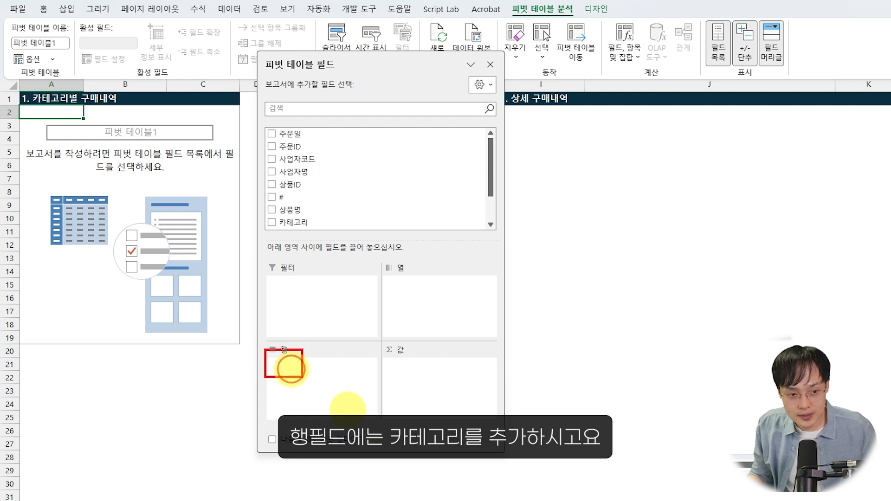
pyautogui.moveTo(293, 222); pyautogui.dragTo(331, 380)
pyautogui.moveTo(258, 212); pyautogui.dragTo(341, 243)
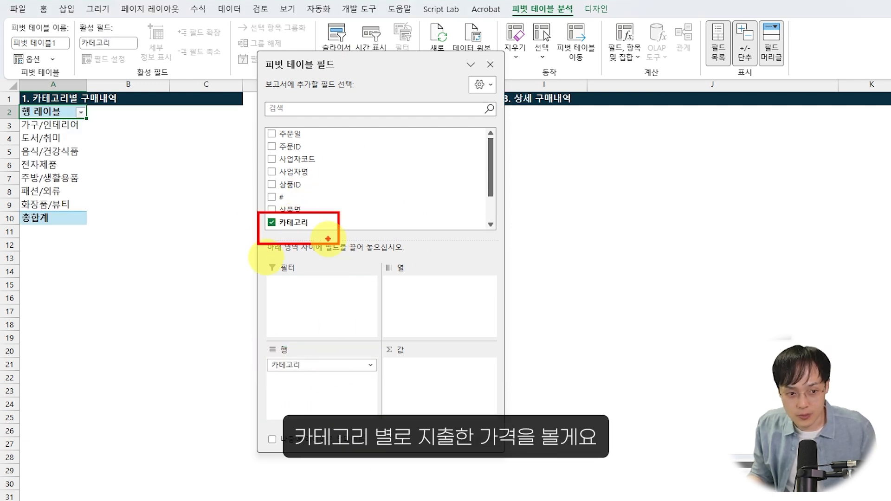
pyautogui.press('Escape')
pyautogui.moveTo(489, 157); pyautogui.dragTo(490, 180)
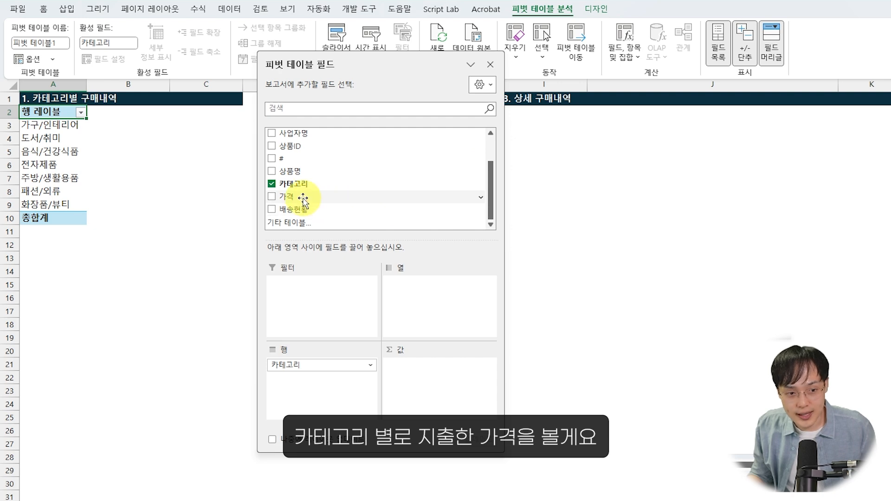
pyautogui.moveTo(299, 197); pyautogui.dragTo(429, 381)
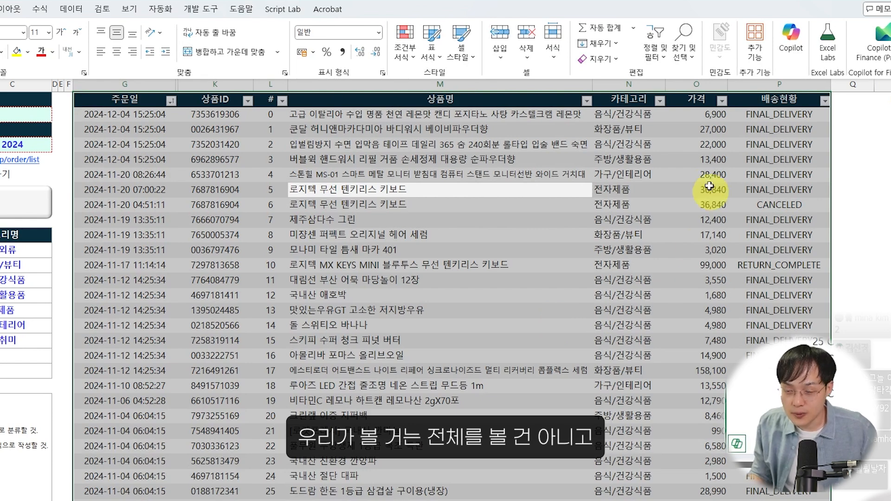
# Add 배송현황 as the report filter field of the category pivot table.
pyautogui.moveTo(730, 90); pyautogui.dragTo(821, 330)
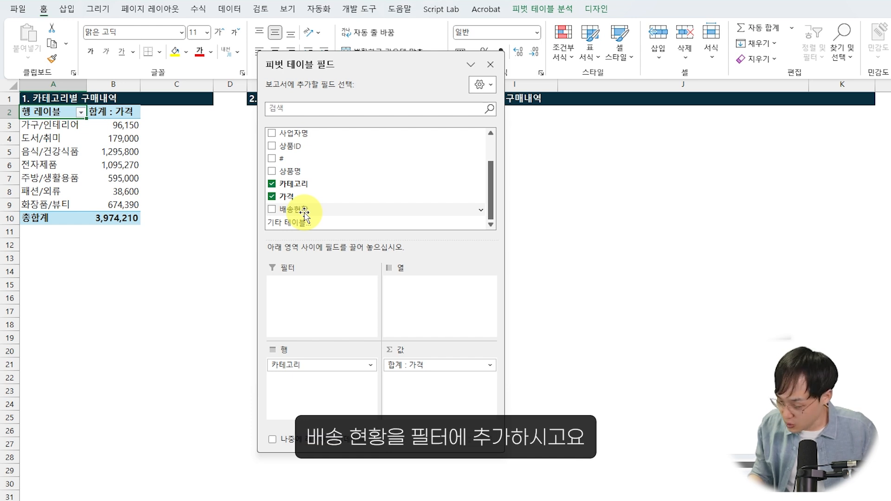
pyautogui.moveTo(305, 212); pyautogui.dragTo(311, 222)
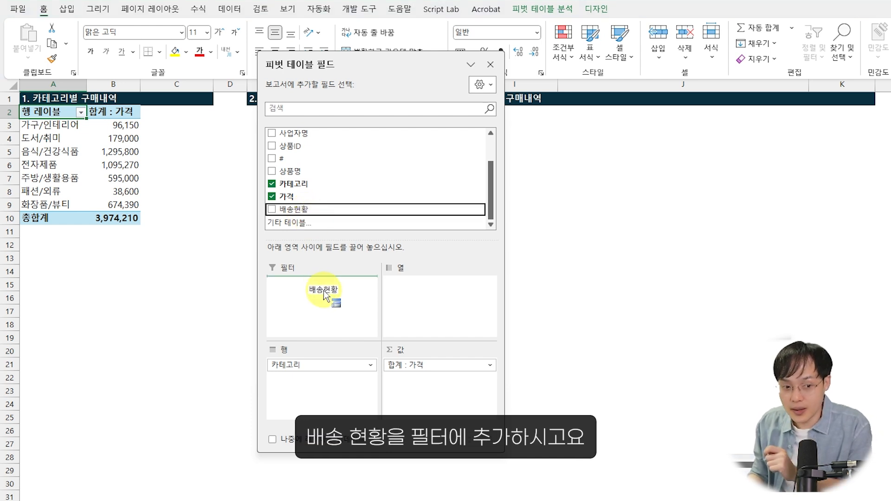
pyautogui.moveTo(325, 296); pyautogui.dragTo(324, 293)
pyautogui.click(598, 332)
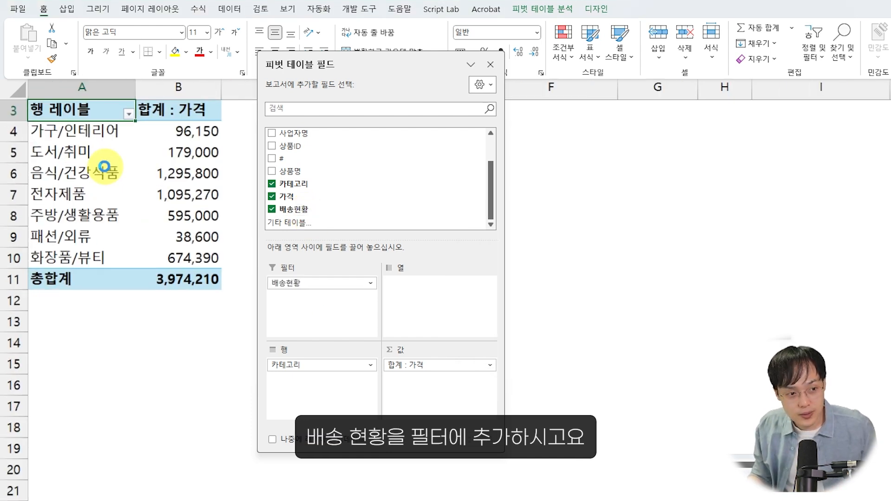
# Filter the category pivot table's 배송현황 to FINAL_DELIVERY.
pyautogui.scroll(2, 104, 166)
pyautogui.click(80, 108)
pyautogui.click(235, 131)
pyautogui.click(238, 124)
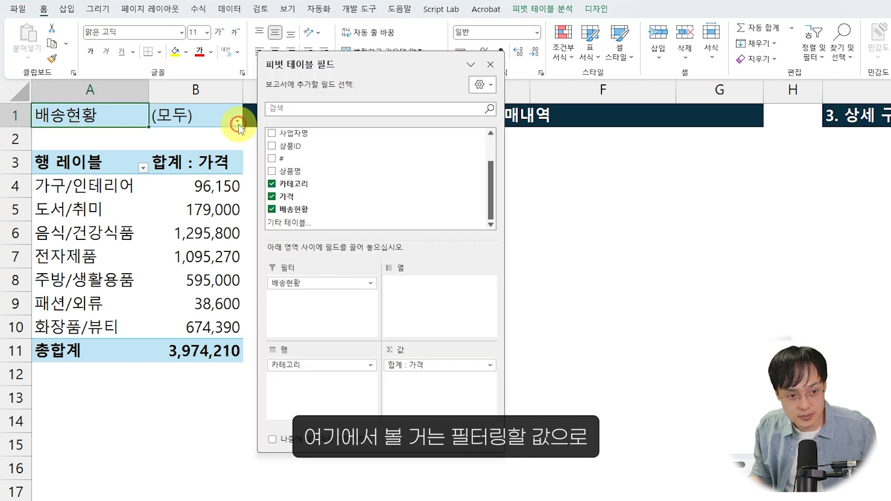
pyautogui.click(237, 121)
pyautogui.click(140, 173)
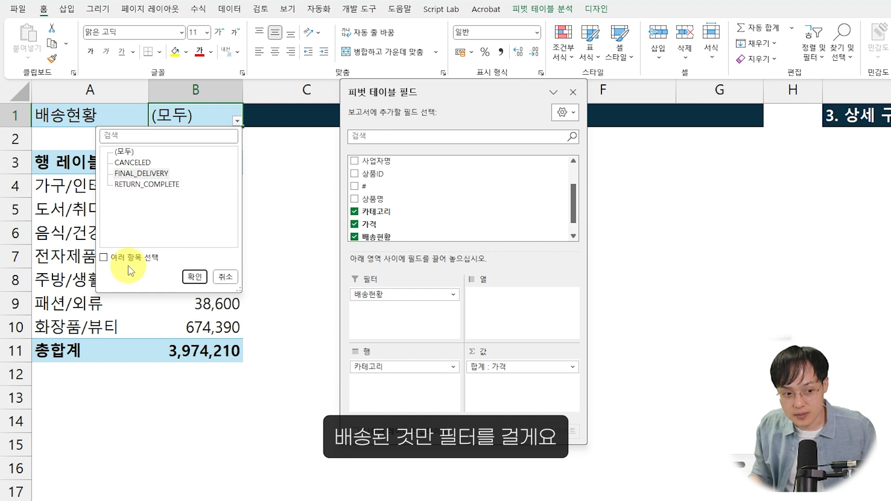
pyautogui.click(195, 277)
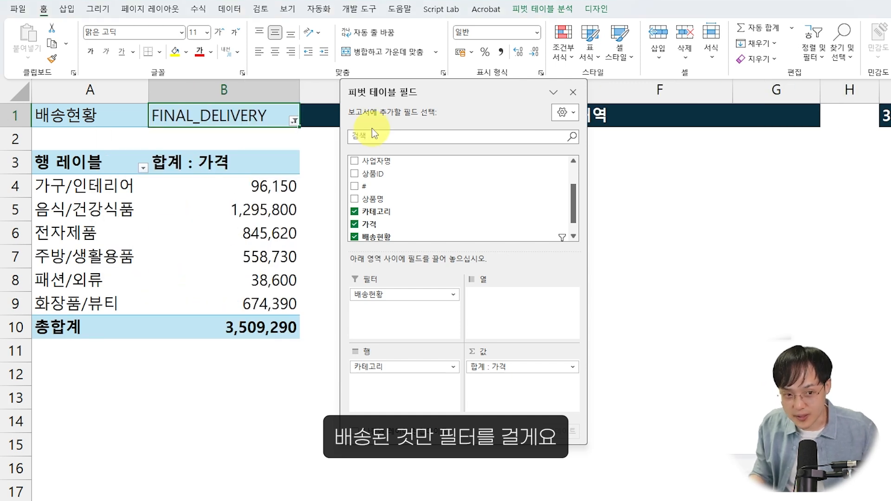
# Move the pivot field list away from the pivot table and examine the price totals by category.
pyautogui.moveTo(463, 83); pyautogui.dragTo(647, 59)
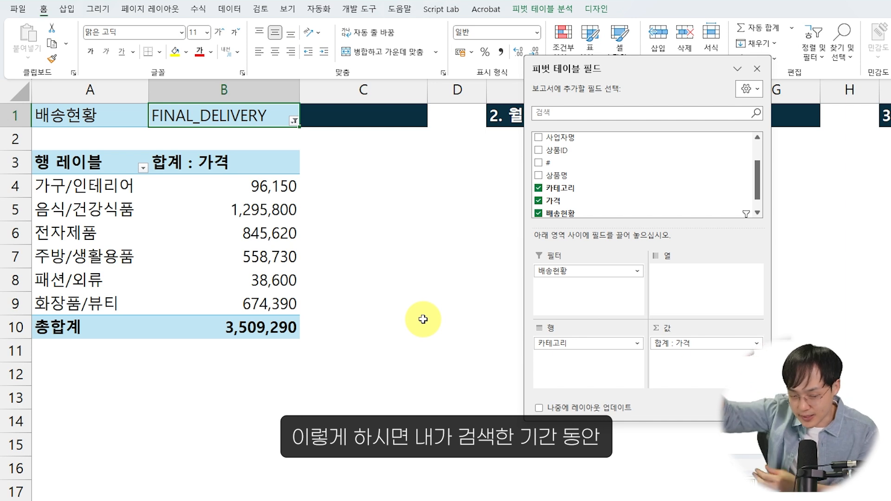
pyautogui.moveTo(19, 144); pyautogui.dragTo(278, 352)
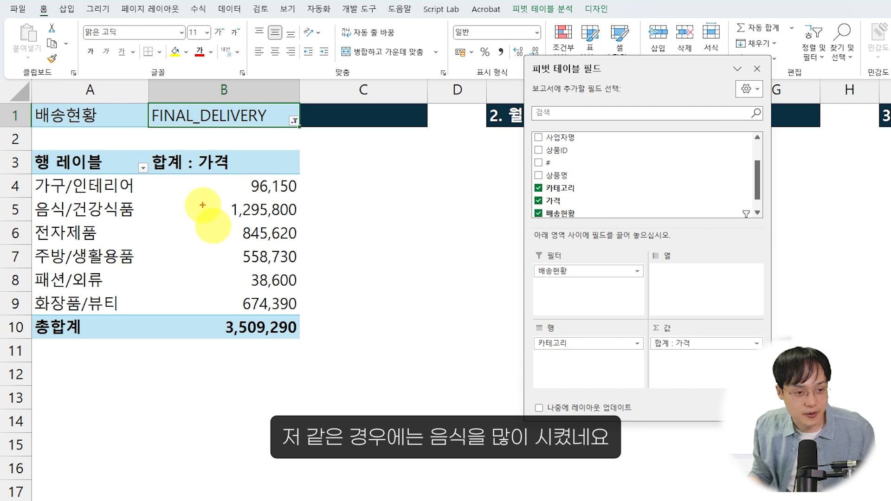
pyautogui.moveTo(203, 205); pyautogui.dragTo(290, 206)
pyautogui.moveTo(223, 298); pyautogui.dragTo(289, 300)
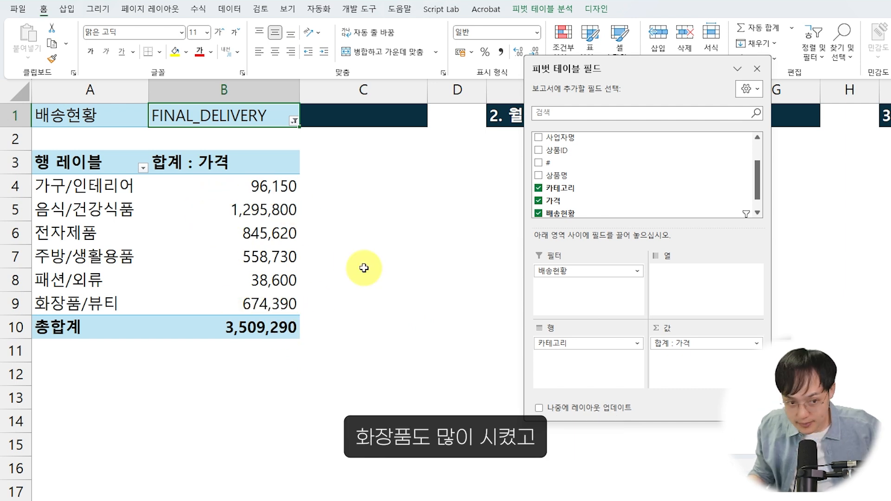
pyautogui.click(142, 168)
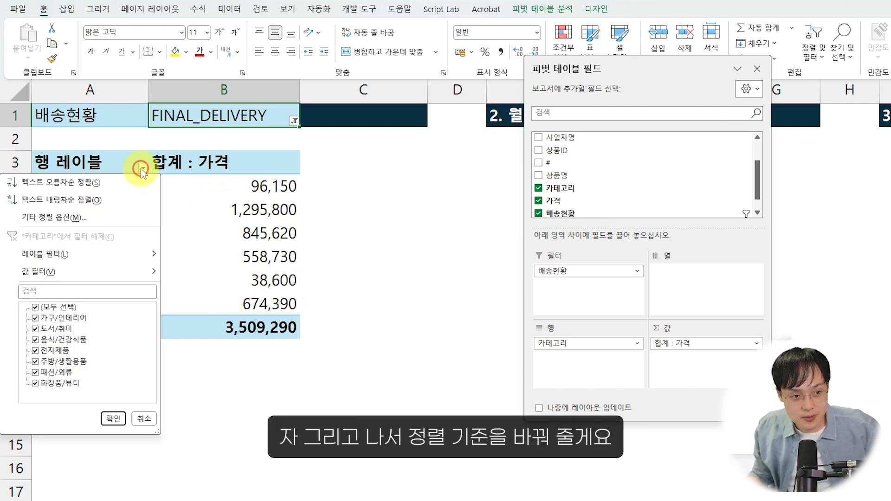
pyautogui.click(299, 215)
pyautogui.moveTo(203, 193); pyautogui.dragTo(202, 367)
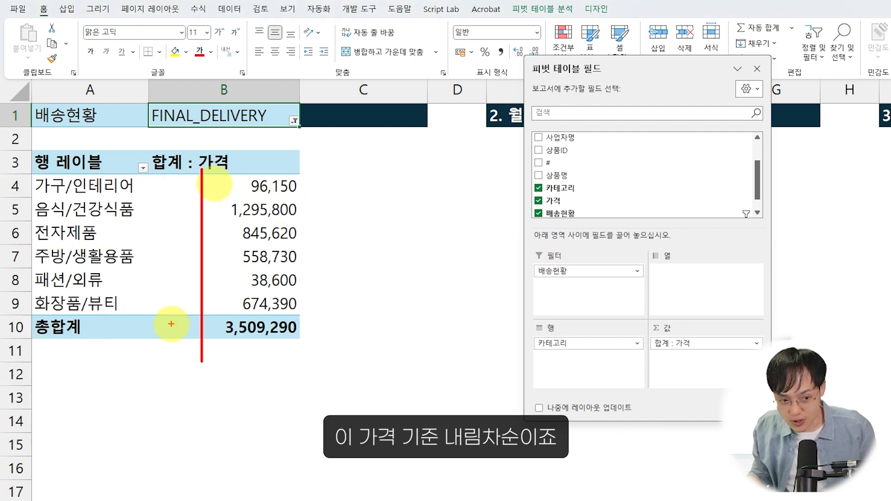
pyautogui.moveTo(172, 324); pyautogui.dragTo(226, 321)
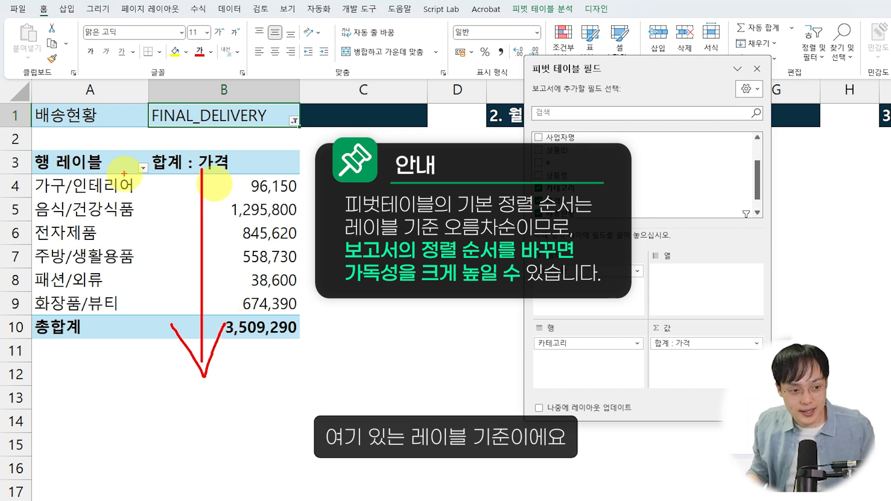
pyautogui.moveTo(140, 172)
pyautogui.mouseDown()
pyautogui.moveTo(140, 319)
pyautogui.moveTo(160, 277)
pyautogui.mouseUp()
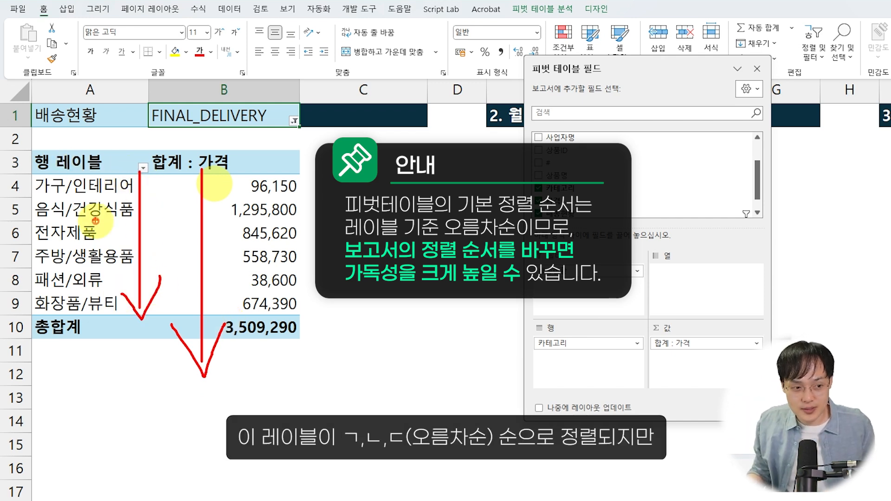
pyautogui.moveTo(86, 185)
pyautogui.mouseDown()
pyautogui.moveTo(102, 190)
pyautogui.moveTo(104, 210)
pyautogui.mouseUp()
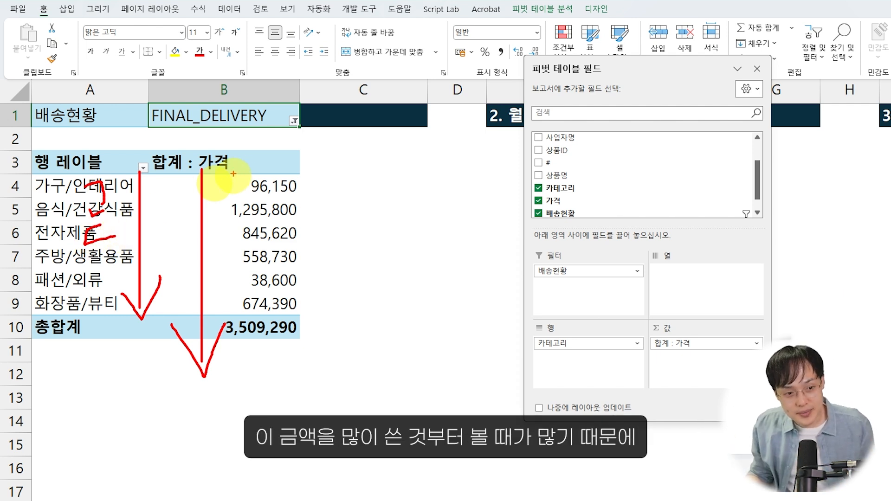
pyautogui.moveTo(234, 160); pyautogui.dragTo(223, 268)
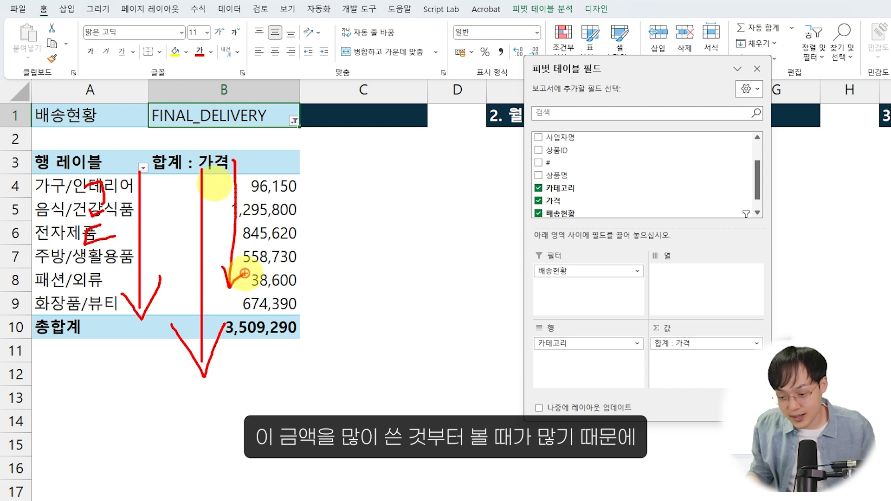
pyautogui.press('Escape')
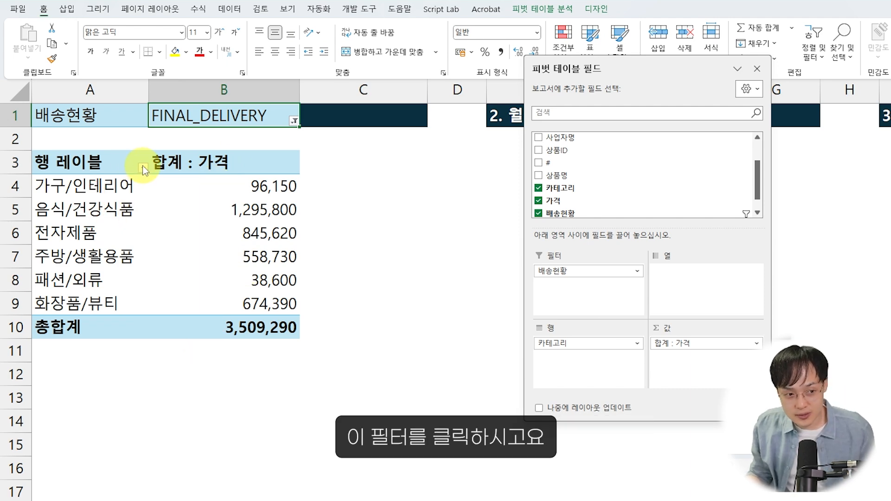
# Sort the category pivot table's row labels in descending order by 합계 : 가격.
pyautogui.click(143, 168)
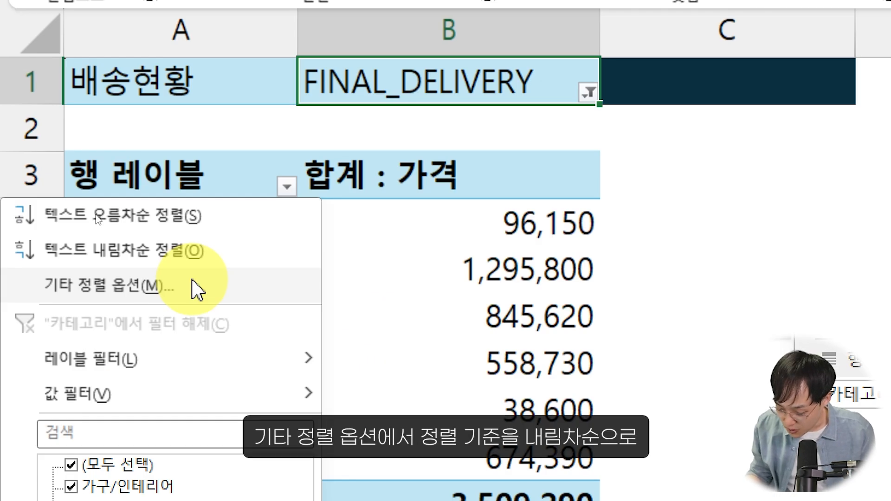
pyautogui.click(198, 290)
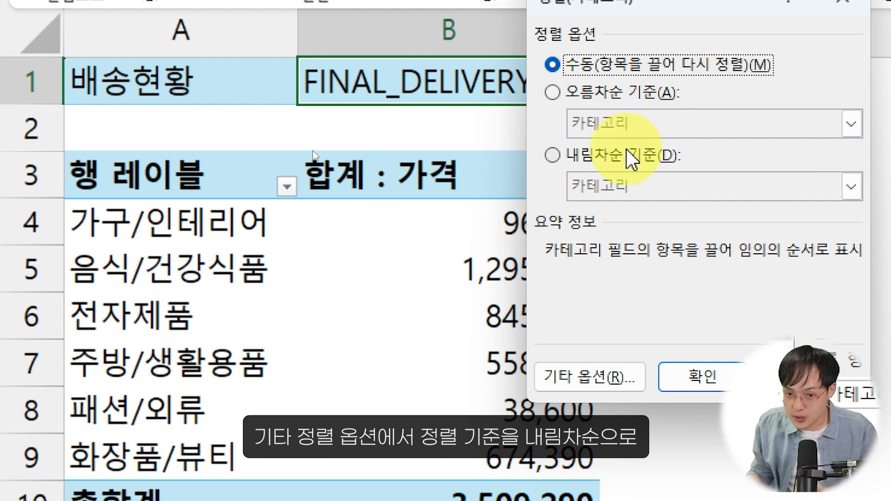
pyautogui.click(627, 161)
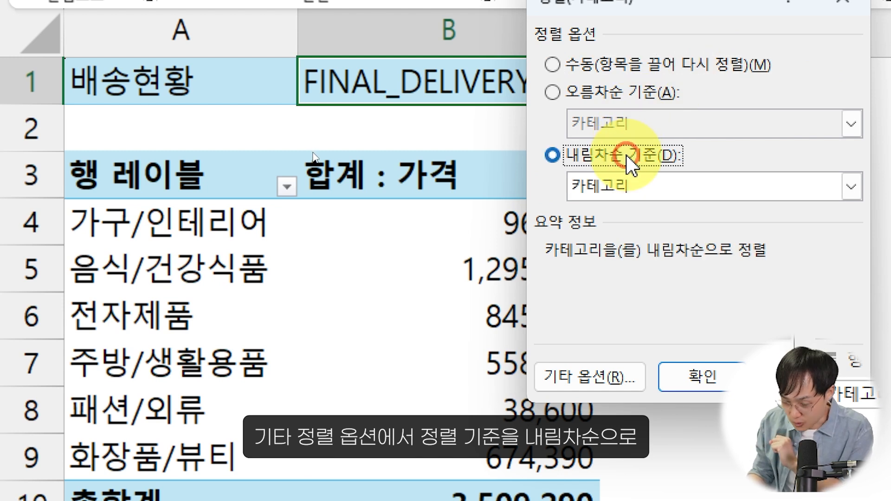
pyautogui.click(673, 186)
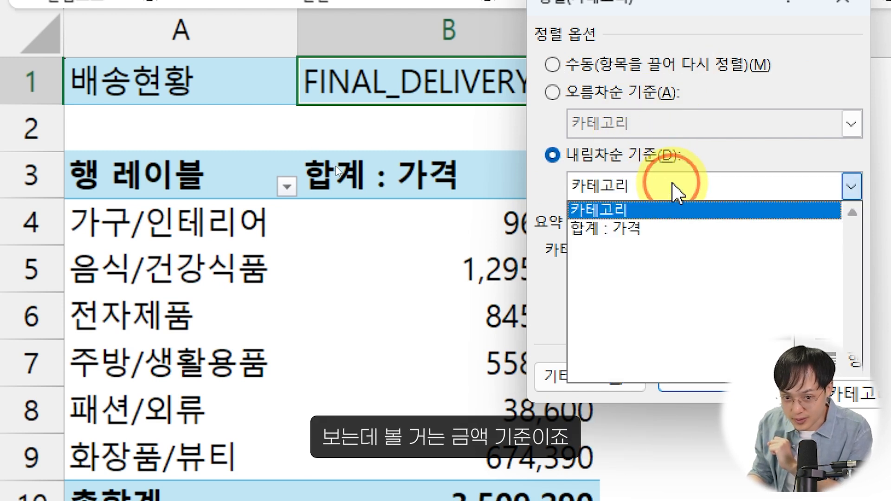
pyautogui.click(634, 227)
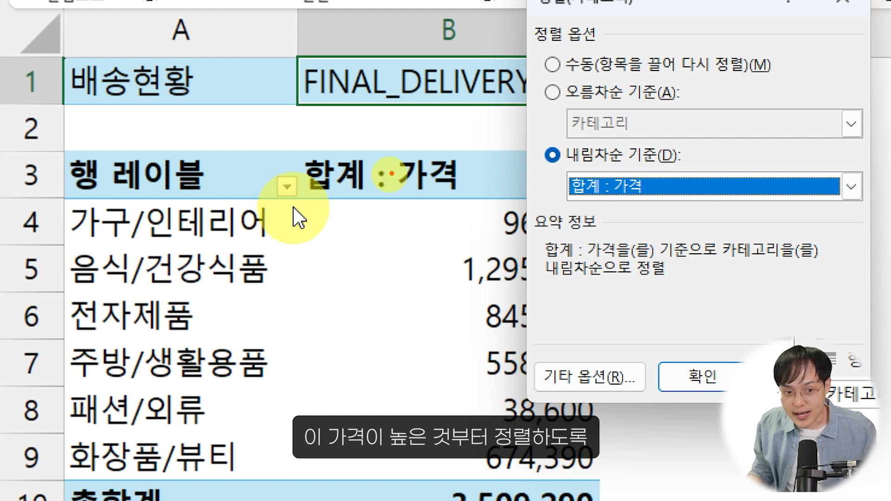
pyautogui.moveTo(446, 147)
pyautogui.mouseDown()
pyautogui.moveTo(427, 453)
pyautogui.moveTo(445, 450)
pyautogui.mouseUp()
pyautogui.moveTo(408, 411); pyautogui.dragTo(428, 453)
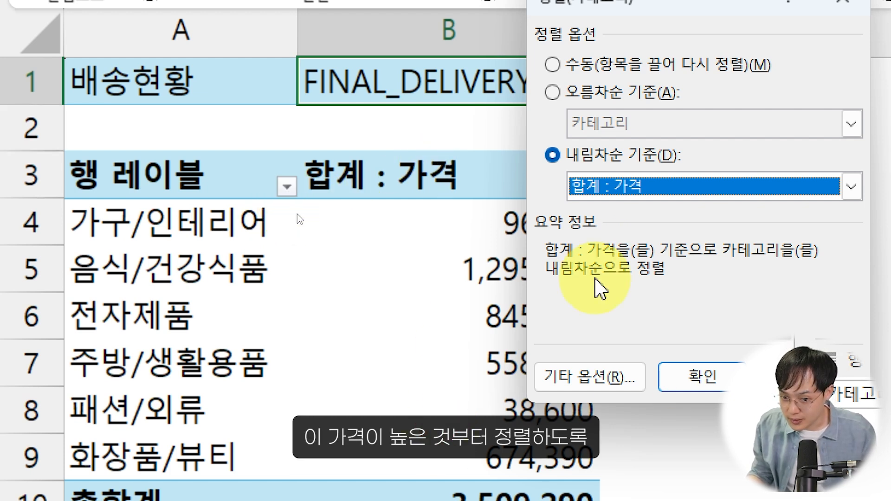
pyautogui.click(692, 384)
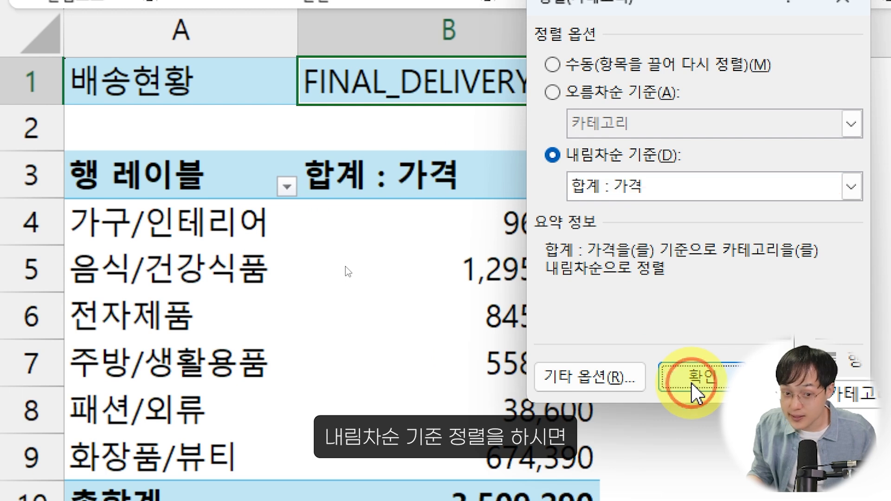
pyautogui.click(366, 191)
pyautogui.scroll(-1, 366, 232)
pyautogui.click(365, 258)
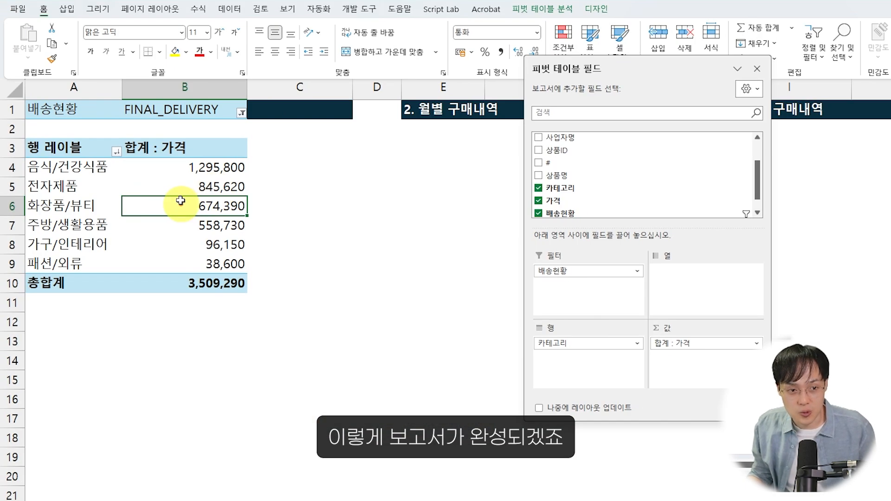
# Copy the whole category pivot table, including its filter area, and paste it at E2 under the 2. 월별 구매내역 heading.
pyautogui.moveTo(648, 65); pyautogui.dragTo(170, 176)
pyautogui.moveTo(74, 110); pyautogui.dragTo(198, 279)
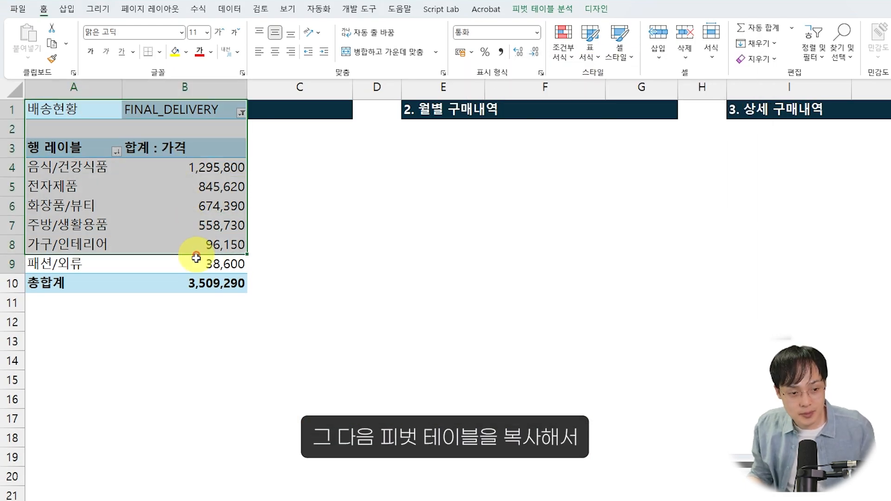
pyautogui.hotkey('ctrl', 'c')
pyautogui.click(430, 134)
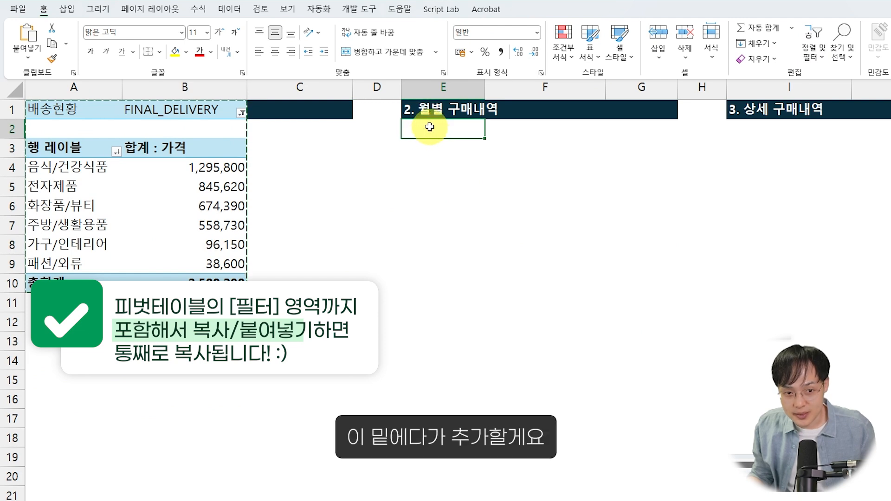
pyautogui.hotkey('ctrl', 'v')
pyautogui.click(429, 129)
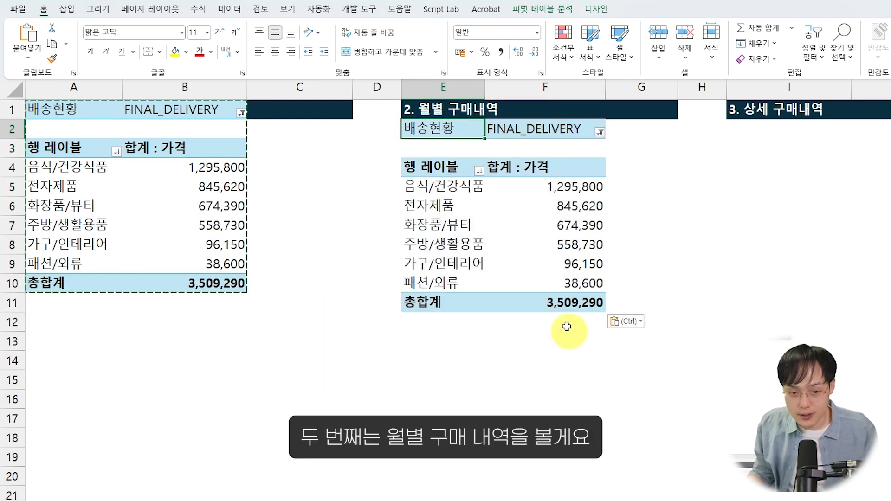
# Replace 카테고리 with 주문일 as the row field of the pivot table under 2. 월별 구매내역.
pyautogui.click(523, 243)
pyautogui.rightClick(531, 226)
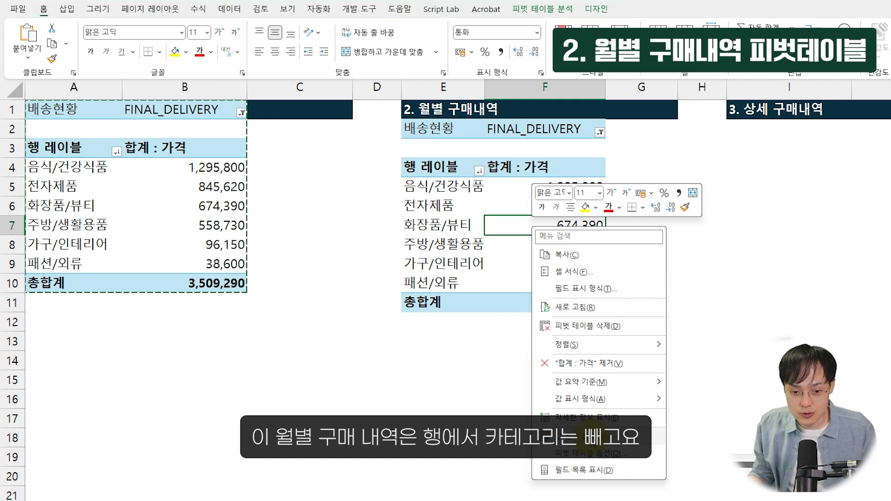
pyautogui.click(596, 469)
pyautogui.moveTo(717, 337); pyautogui.dragTo(590, 274)
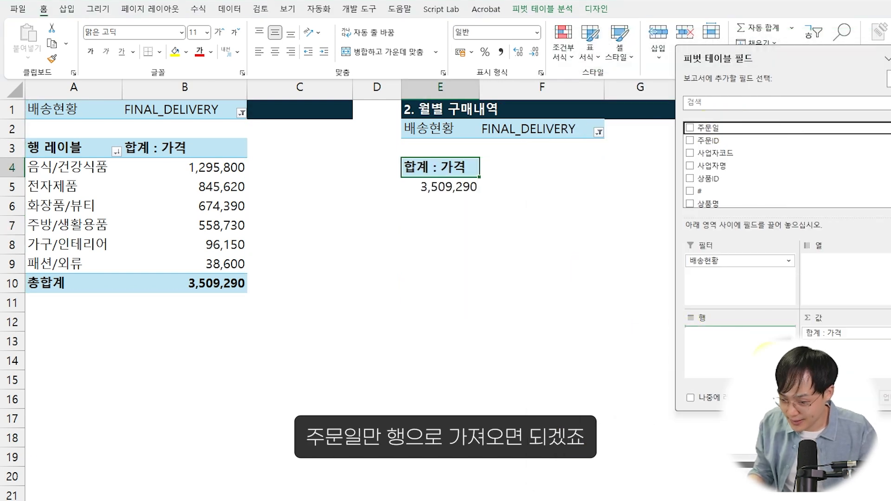
pyautogui.moveTo(768, 356); pyautogui.dragTo(768, 355)
pyautogui.moveTo(804, 57); pyautogui.dragTo(756, 48)
pyautogui.hotkey('ctrl', '2')
pyautogui.moveTo(642, 315); pyautogui.dragTo(727, 377)
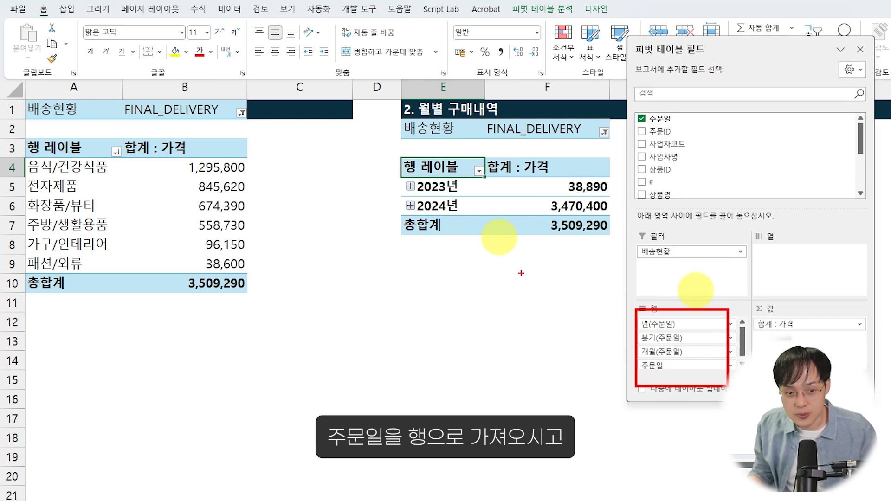
pyautogui.press('Escape')
# Group the order dates in the 월별 구매내역 pivot table by 월 and 연 only, leaving out 분기.
pyautogui.click(459, 187)
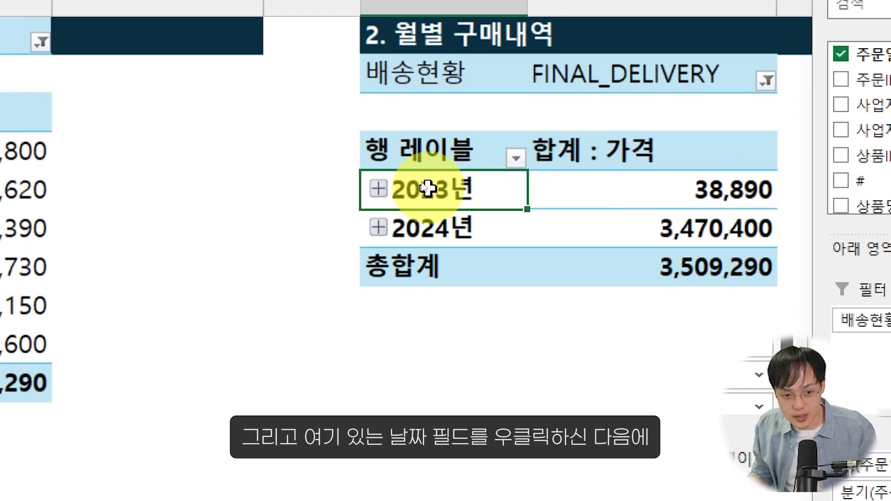
pyautogui.moveTo(370, 175); pyautogui.dragTo(498, 249)
pyautogui.press('Escape')
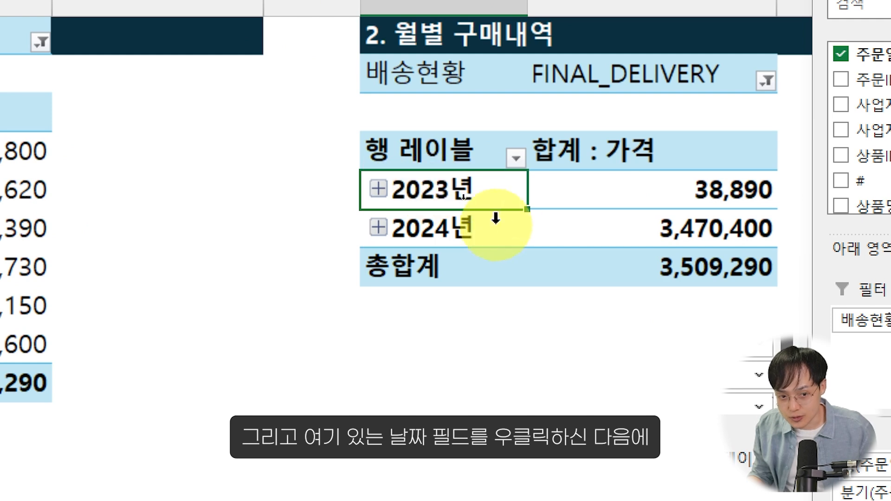
pyautogui.rightClick(450, 187)
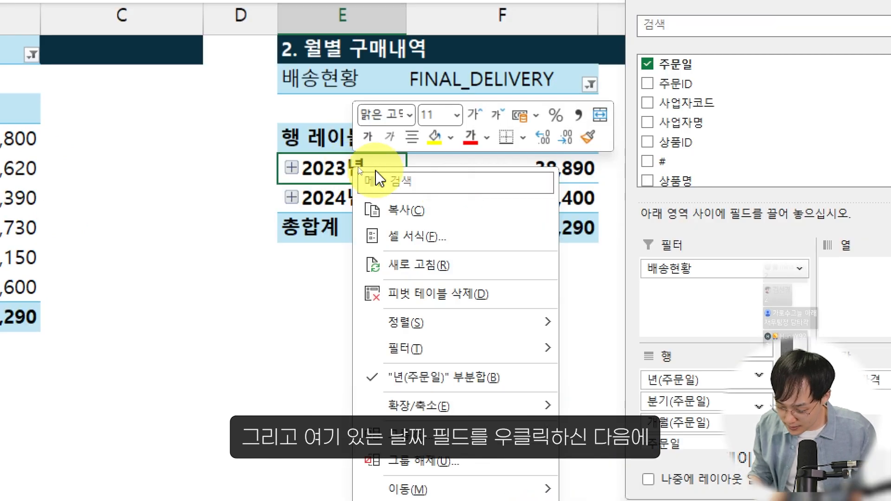
pyautogui.click(406, 433)
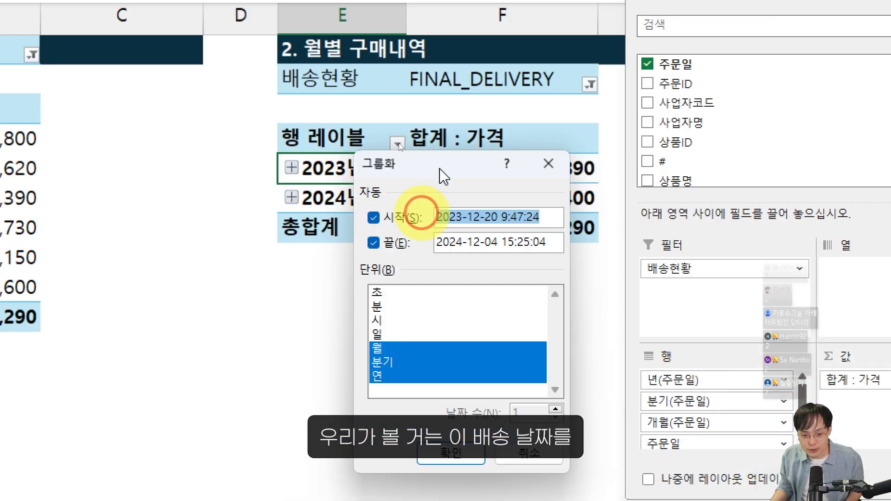
pyautogui.moveTo(441, 174); pyautogui.dragTo(482, 68)
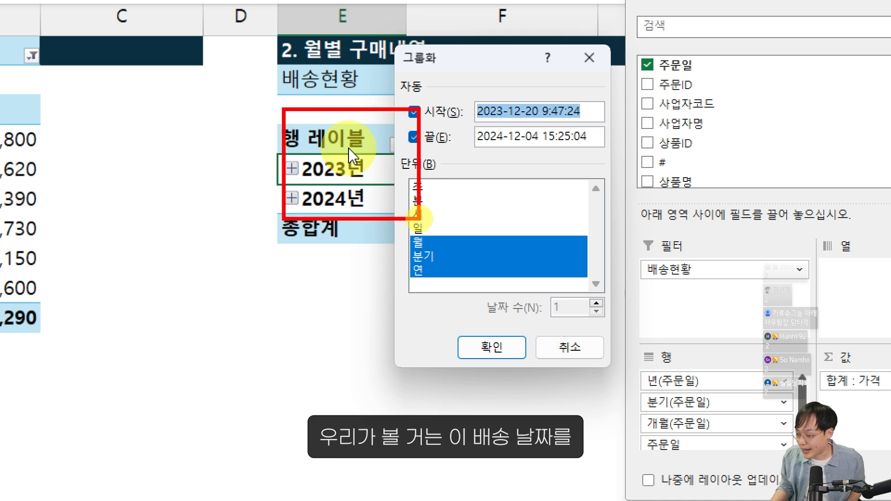
pyautogui.click(415, 242)
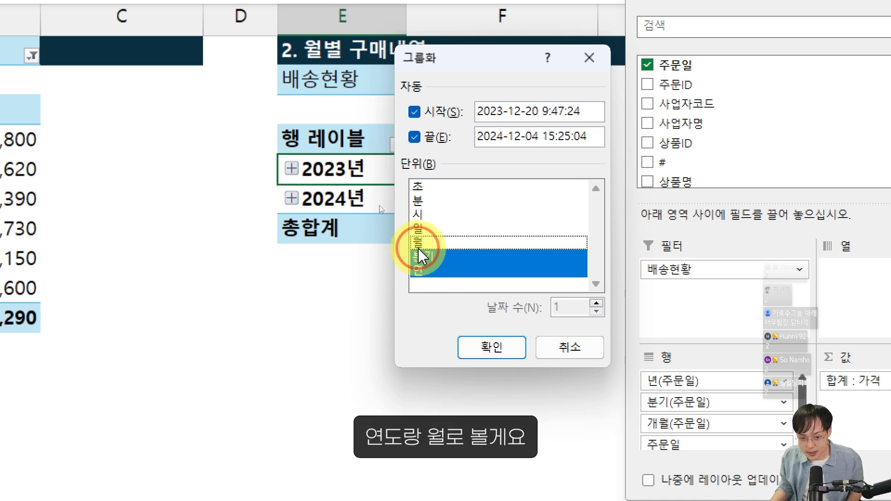
pyautogui.click(422, 256)
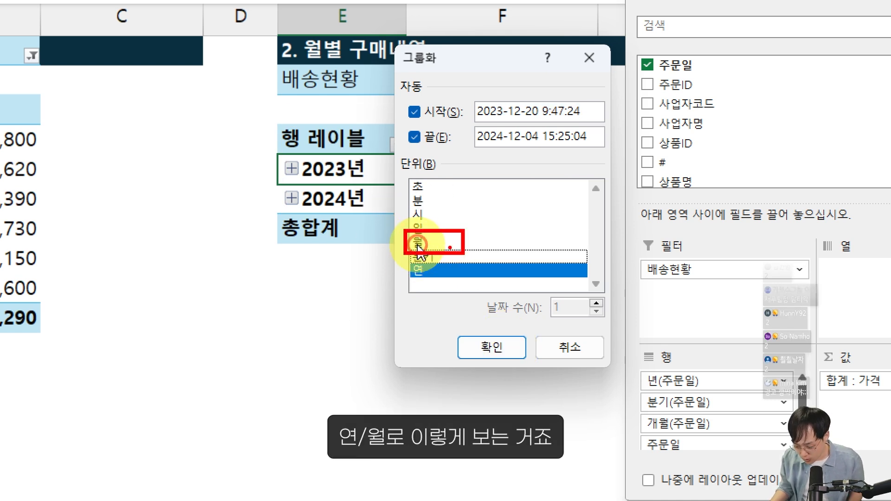
pyautogui.click(424, 241)
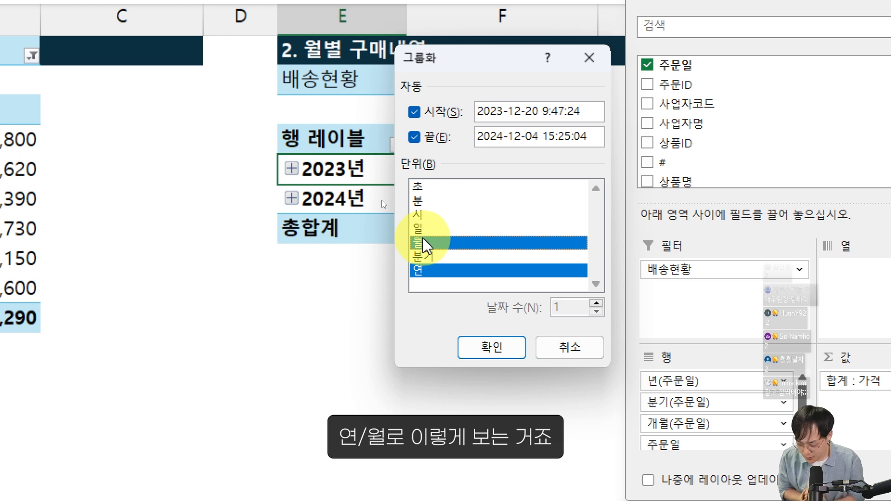
pyautogui.click(480, 352)
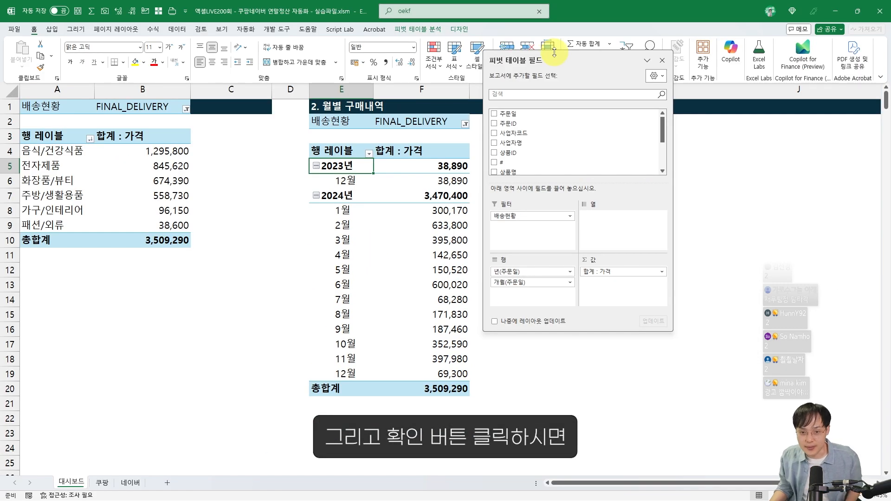
# Copy the whole monthly pivot table with its filter and paste it at I2 under the 3. 상세 구매내역 heading.
pyautogui.moveTo(555, 54); pyautogui.dragTo(672, 40)
pyautogui.moveTo(278, 169)
pyautogui.mouseDown()
pyautogui.moveTo(394, 259)
pyautogui.moveTo(386, 343)
pyautogui.moveTo(462, 395)
pyautogui.mouseUp()
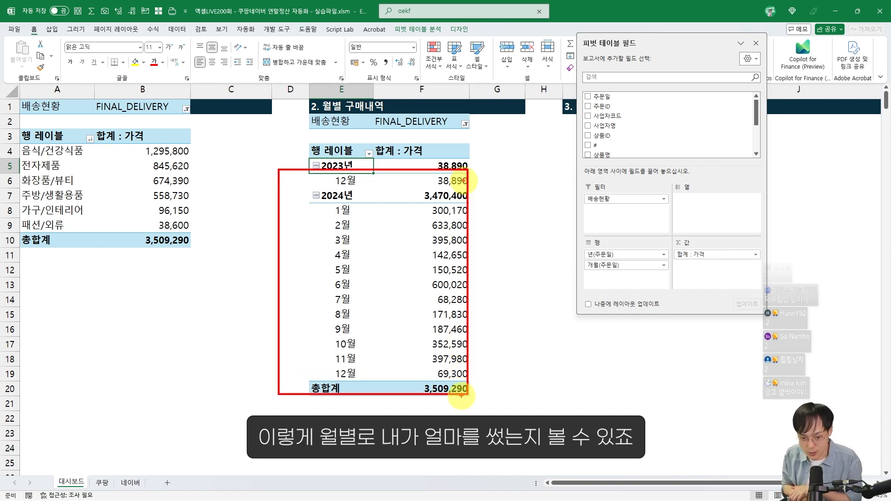
pyautogui.press('Escape')
pyautogui.moveTo(346, 122)
pyautogui.mouseDown()
pyautogui.moveTo(409, 274)
pyautogui.moveTo(420, 392)
pyautogui.mouseUp()
pyautogui.hotkey('ctrl', 'c')
pyautogui.click(594, 124)
pyautogui.hotkey('ctrl', 'v')
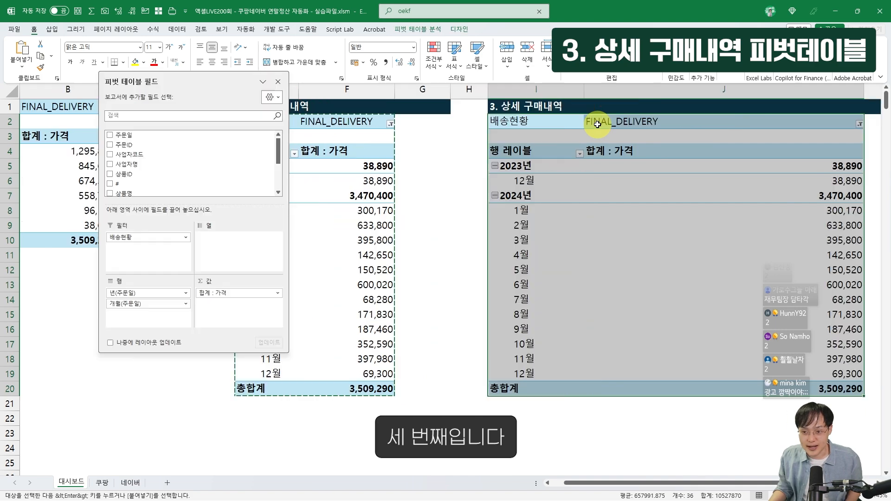
# Replace the year and month row fields with 상품명 in the pivot table under 3. 상세 구매내역.
pyautogui.moveTo(194, 81); pyautogui.dragTo(750, 58)
pyautogui.moveTo(718, 273); pyautogui.dragTo(589, 227)
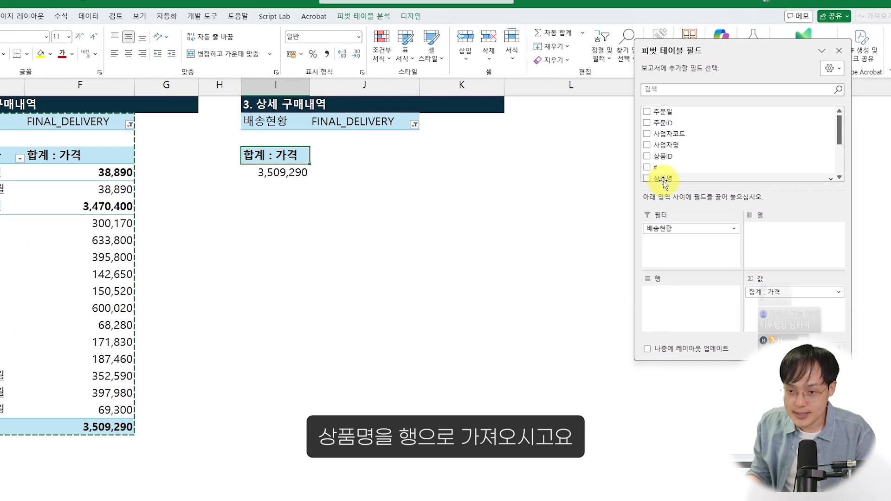
pyautogui.moveTo(662, 181); pyautogui.dragTo(692, 324)
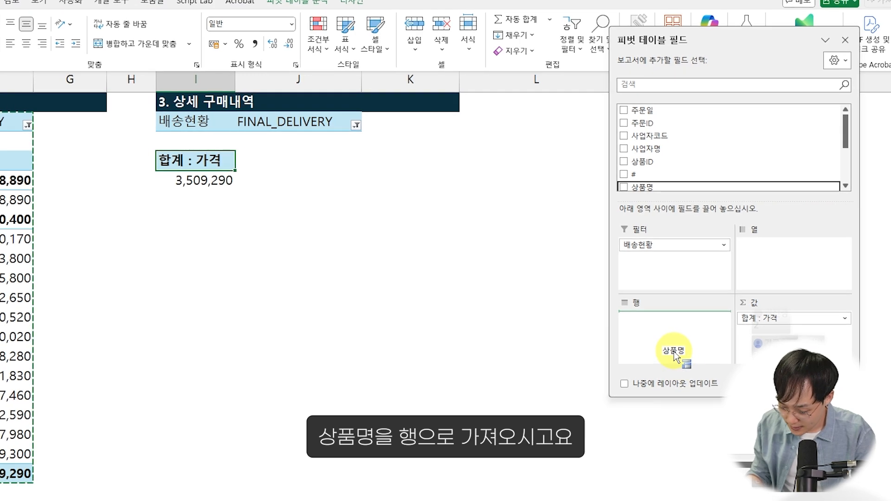
pyautogui.moveTo(674, 353); pyautogui.dragTo(675, 343)
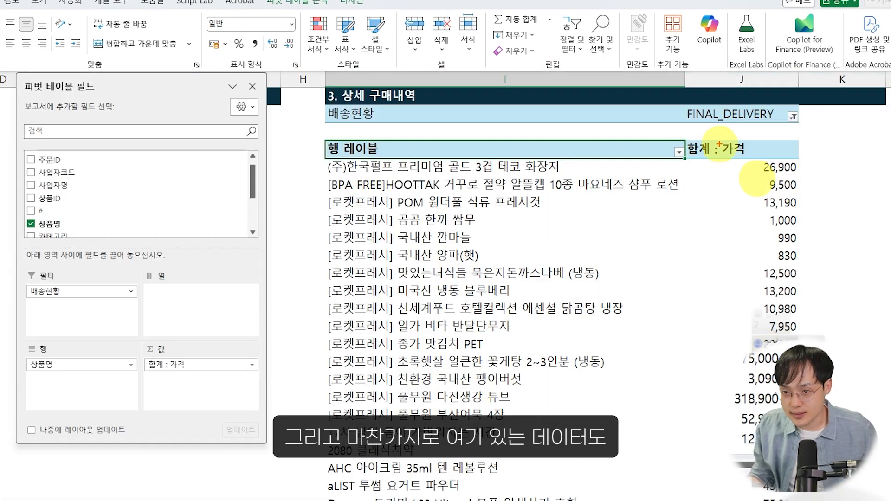
# Sort 상품명 in the 상세 구매내역 pivot table in descending order by 합계 : 가격.
pyautogui.moveTo(709, 139)
pyautogui.mouseDown()
pyautogui.moveTo(709, 189)
pyautogui.moveTo(731, 262)
pyautogui.mouseUp()
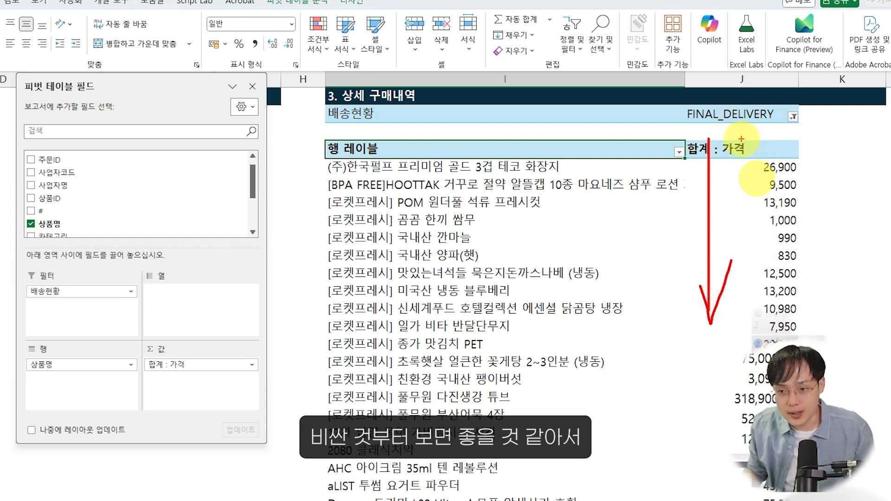
pyautogui.press('Escape')
pyautogui.click(679, 152)
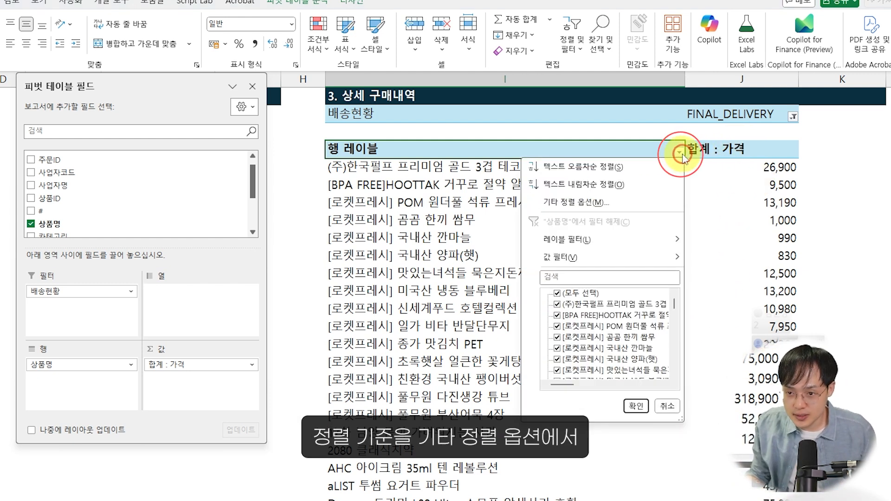
pyautogui.click(580, 203)
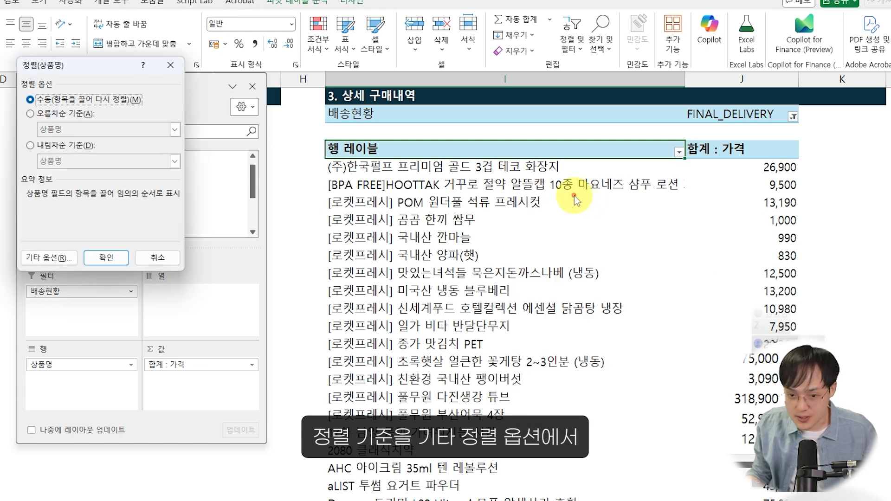
pyautogui.click(52, 156)
pyautogui.click(55, 161)
pyautogui.click(59, 179)
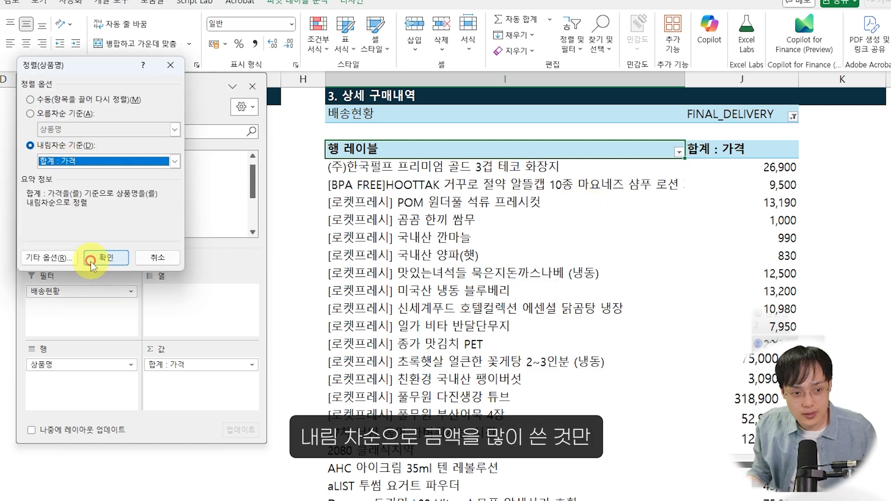
pyautogui.click(99, 260)
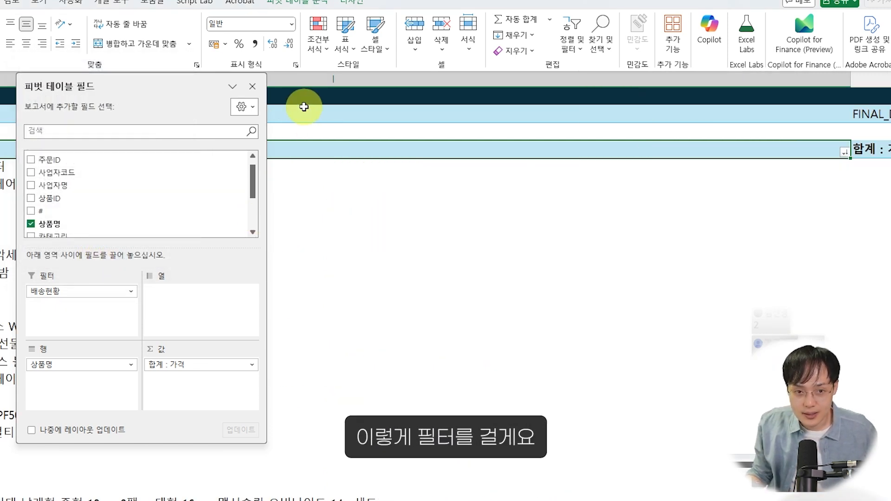
# Close the pivot table field list and narrow column I, which holds the product names.
pyautogui.click(253, 87)
pyautogui.click(651, 78)
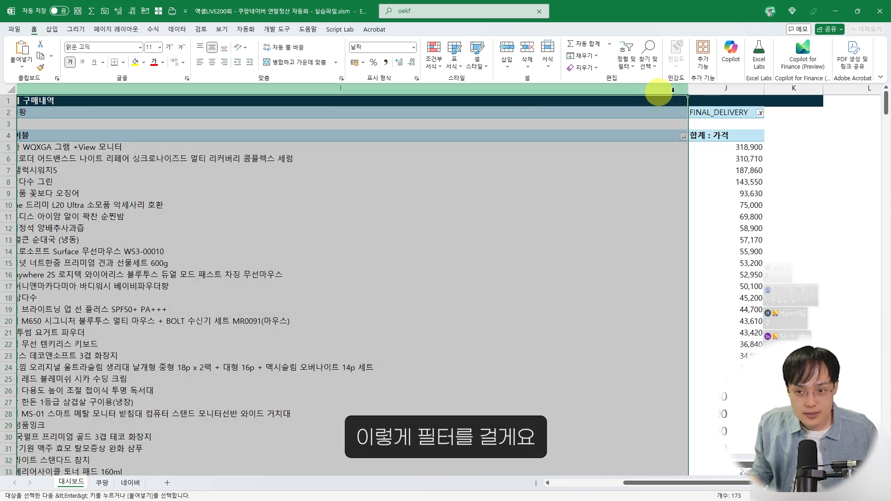
pyautogui.click(686, 193)
pyautogui.scroll(1, 398, 213)
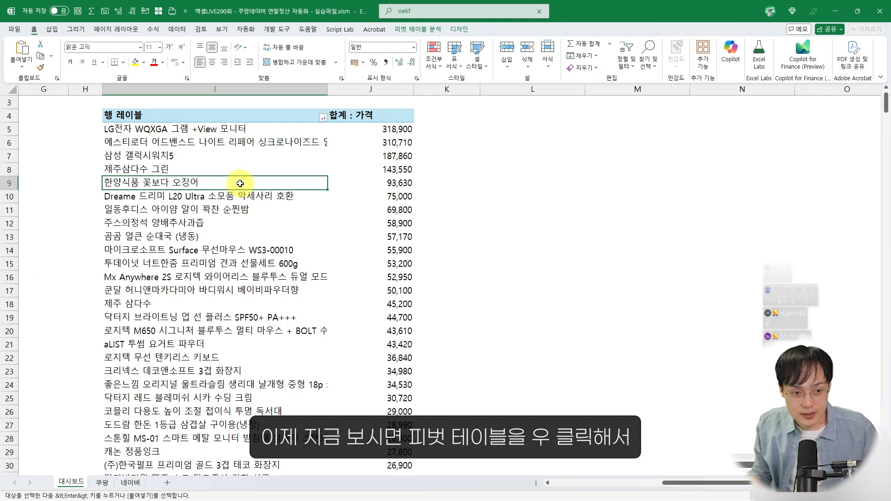
# Refresh the 상세 구매내역 pivot table and check how wide its product name column is.
pyautogui.rightClick(240, 183)
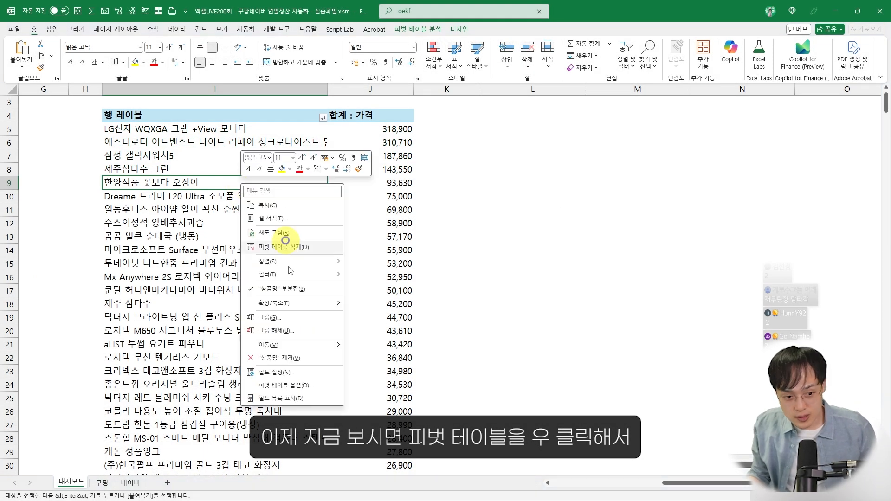
pyautogui.click(281, 233)
pyautogui.scroll(-7, 409, 251)
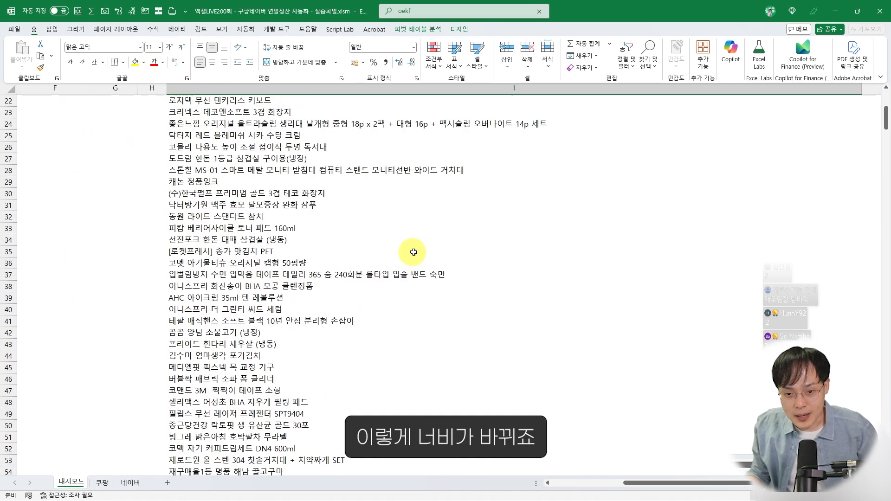
pyautogui.scroll(5, 510, 355)
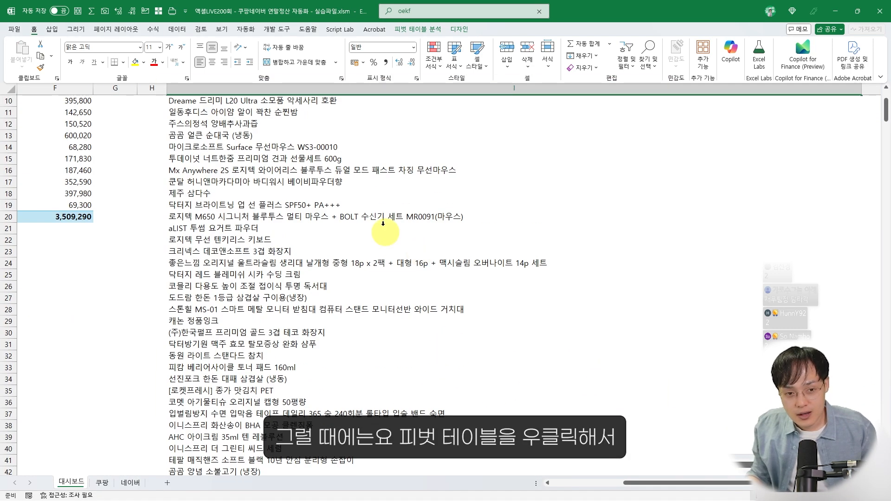
# Turn off 업데이트 시 열 자동 맞춤 in the options of the 상세 구매내역 pivot table.
pyautogui.rightClick(354, 172)
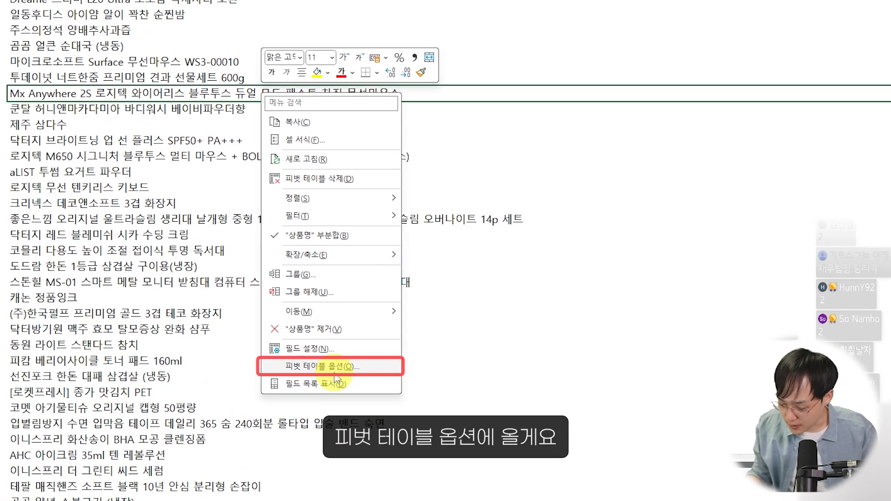
pyautogui.click(335, 370)
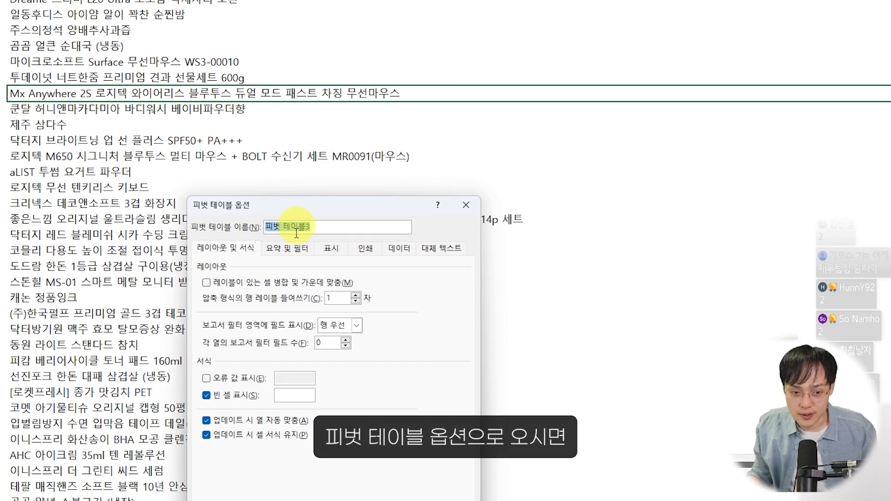
pyautogui.moveTo(298, 205); pyautogui.dragTo(391, 0)
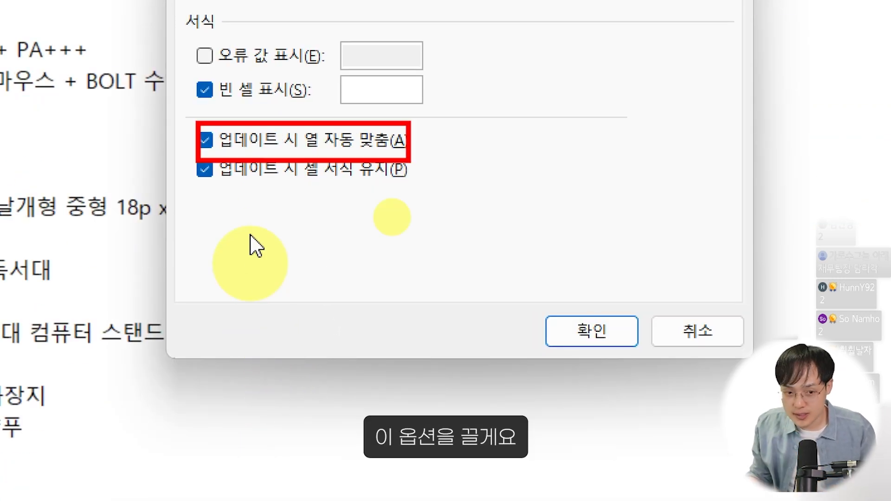
pyautogui.click(205, 142)
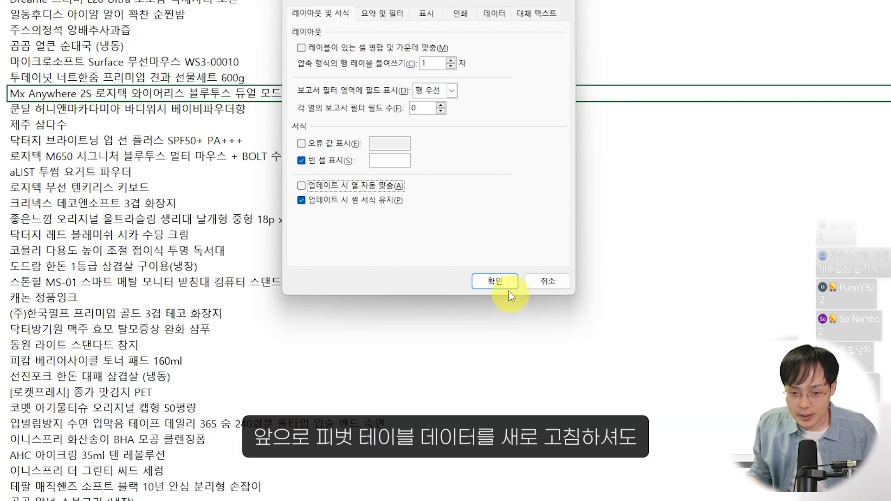
pyautogui.click(507, 268)
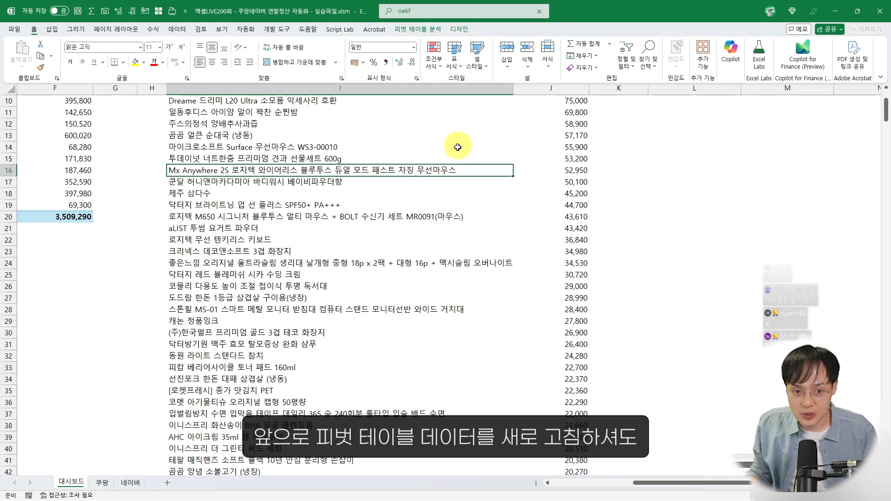
# Refresh the 상세 구매내역 pivot table again with automatic column fitting switched off.
pyautogui.scroll(3, 380, 158)
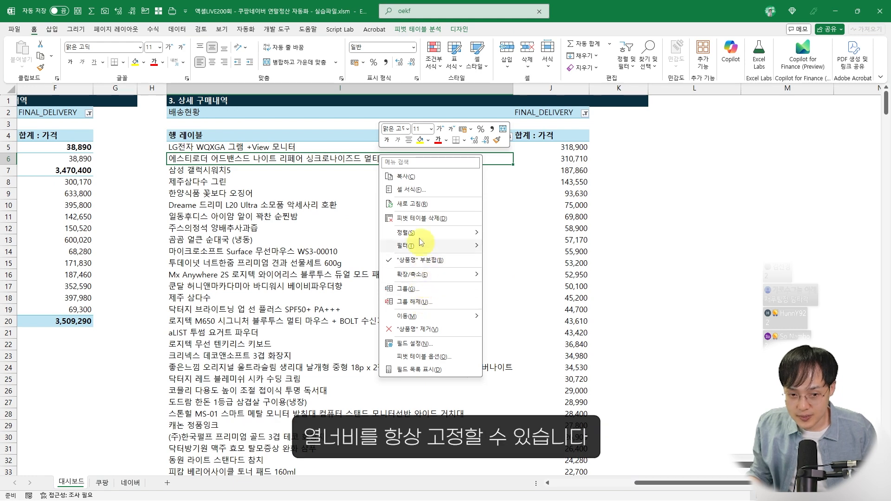
pyautogui.click(417, 214)
pyautogui.click(412, 228)
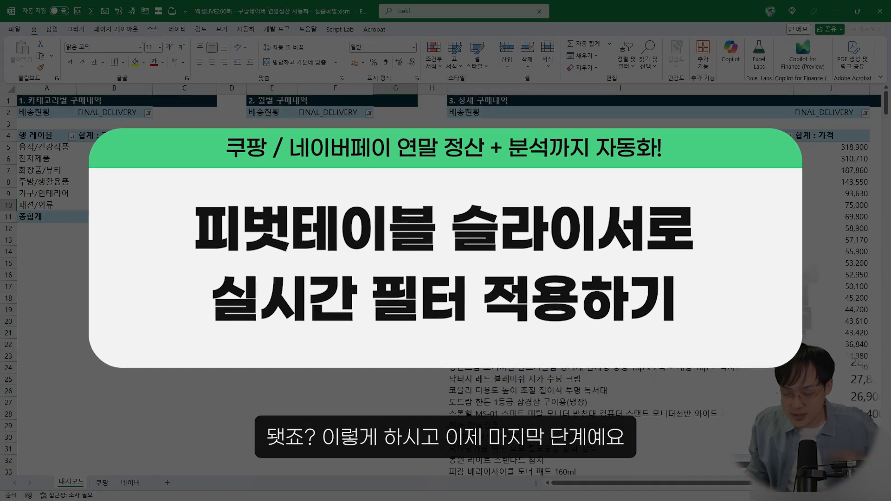
pyautogui.hotkey('ctrl', '2')
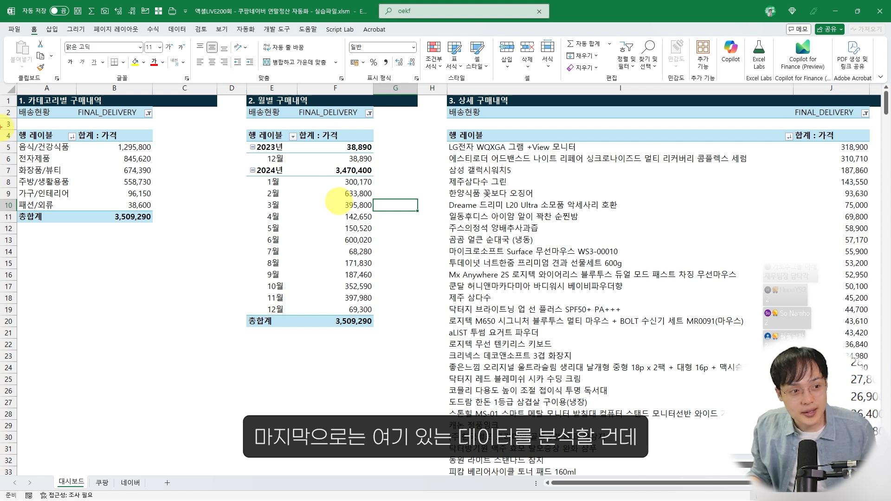
pyautogui.moveTo(15, 98); pyautogui.dragTo(142, 230)
pyautogui.moveTo(207, 113)
pyautogui.mouseDown()
pyautogui.moveTo(247, 134)
pyautogui.moveTo(382, 307)
pyautogui.mouseUp()
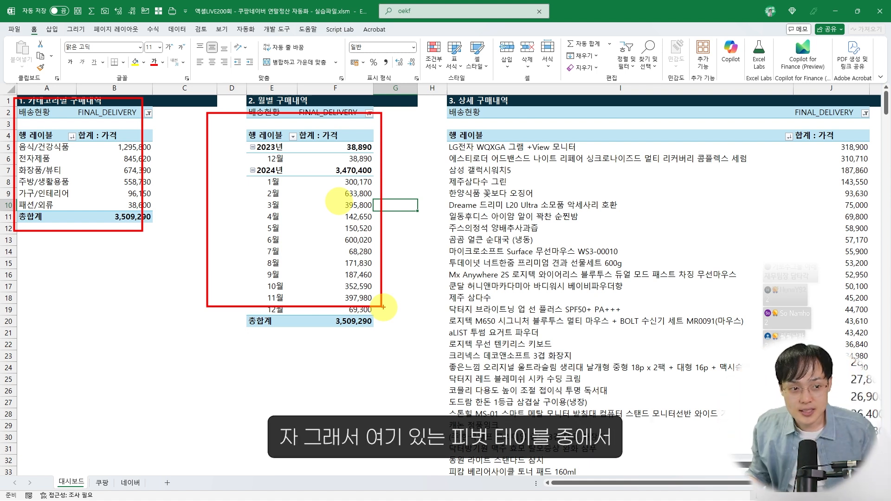
pyautogui.press('Escape')
pyautogui.click(107, 173)
pyautogui.click(259, 173)
pyautogui.click(723, 192)
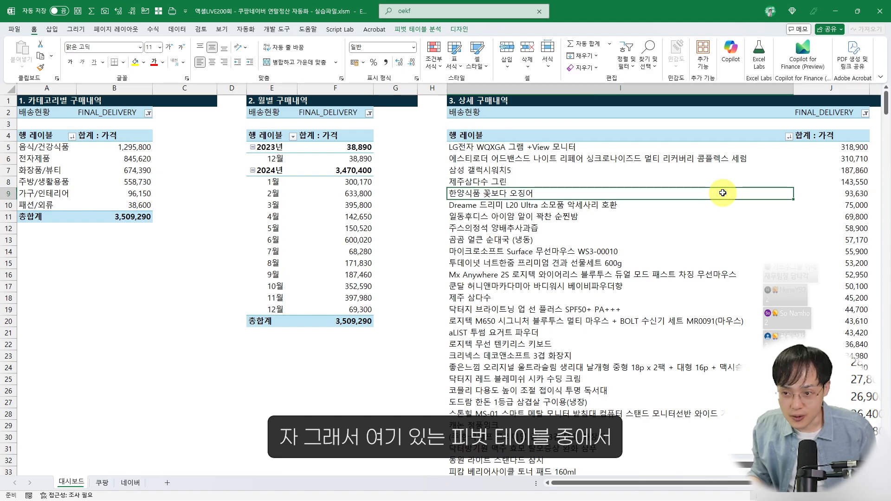
pyautogui.click(300, 217)
pyautogui.click(116, 185)
pyautogui.click(342, 197)
pyautogui.click(552, 206)
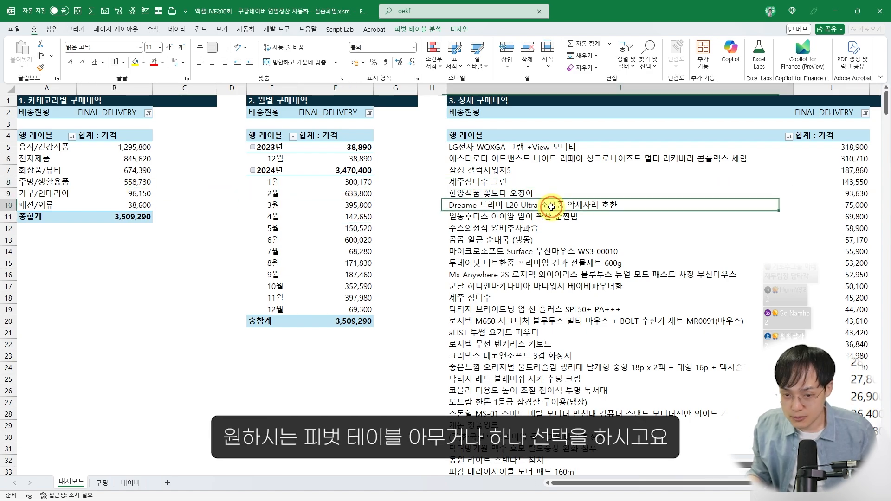
# Insert slicers for 카테고리 and 년(주문일) from the 월별 구매내역 pivot table.
pyautogui.click(349, 194)
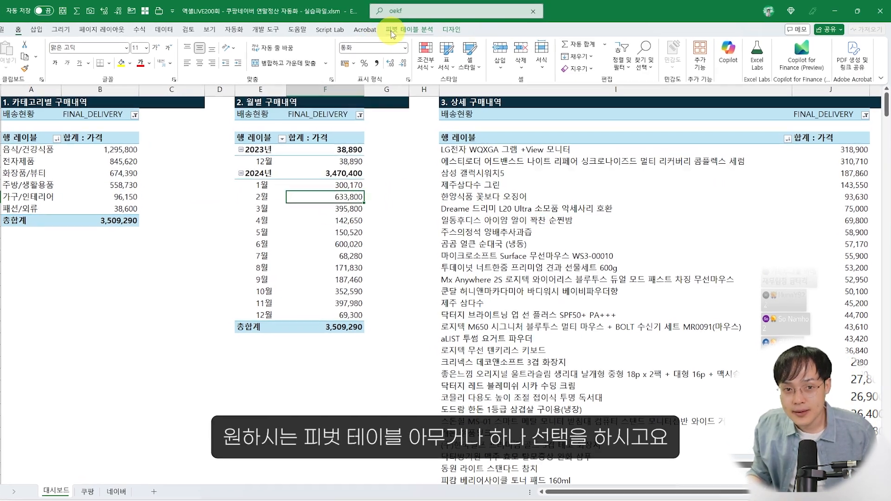
pyautogui.click(398, 31)
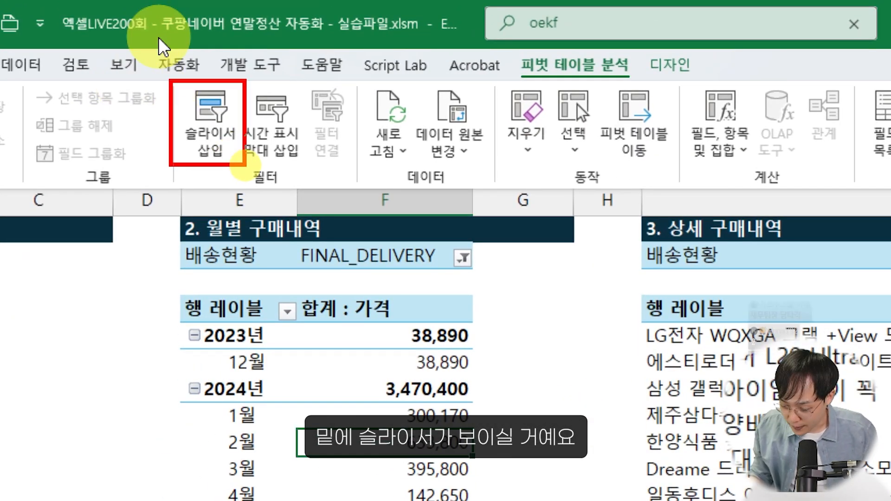
pyautogui.click(211, 175)
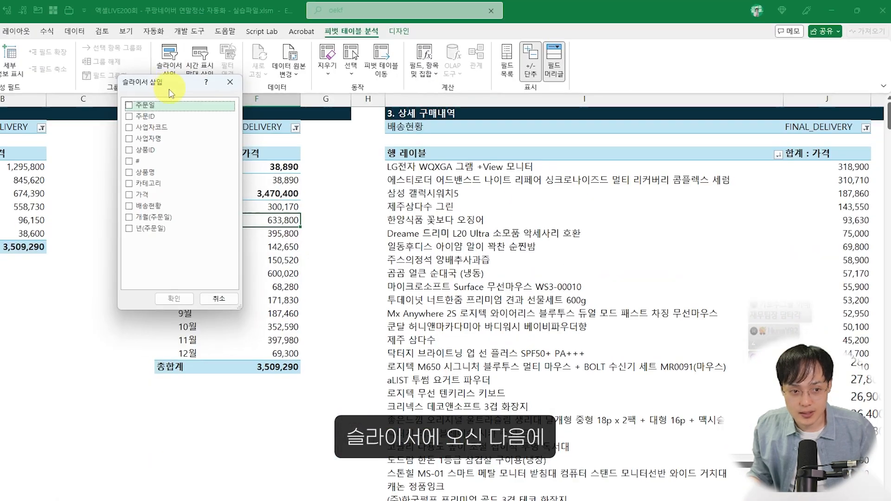
pyautogui.moveTo(132, 96); pyautogui.dragTo(370, 83)
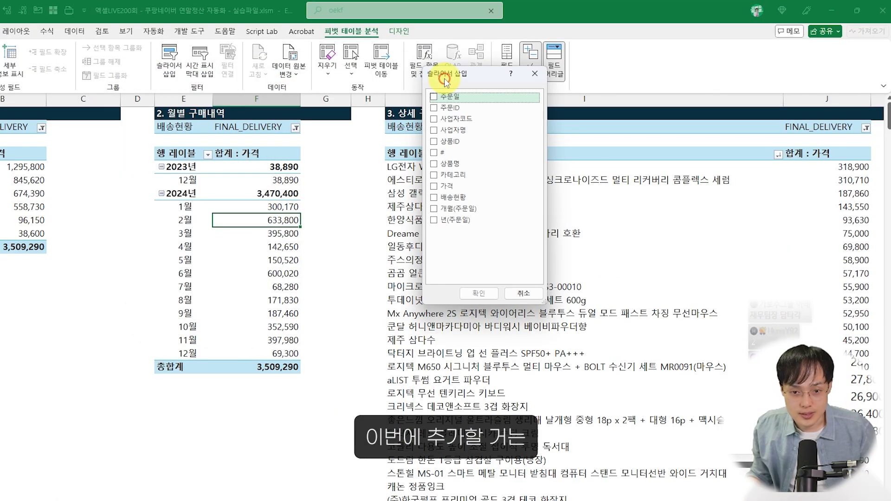
pyautogui.click(366, 229)
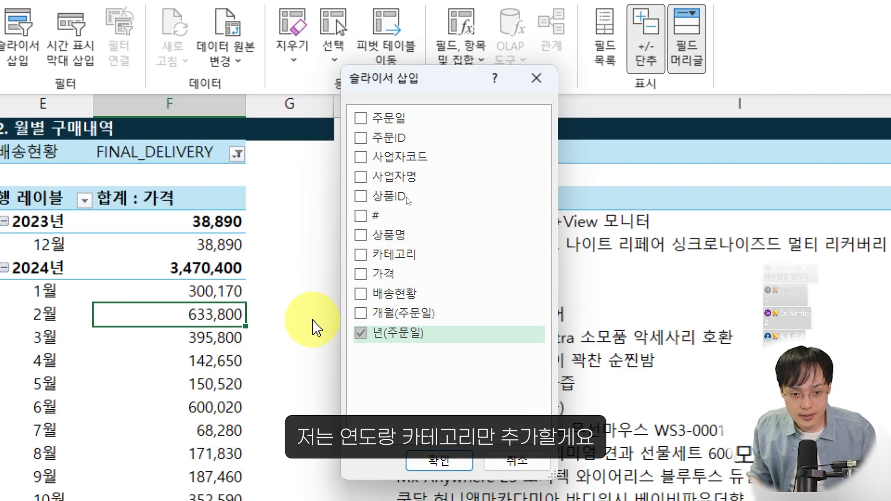
pyautogui.click(360, 256)
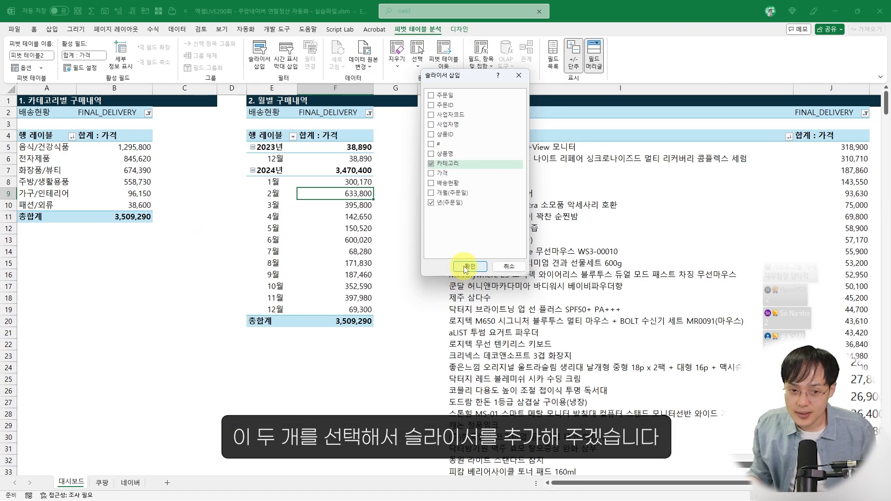
pyautogui.click(464, 266)
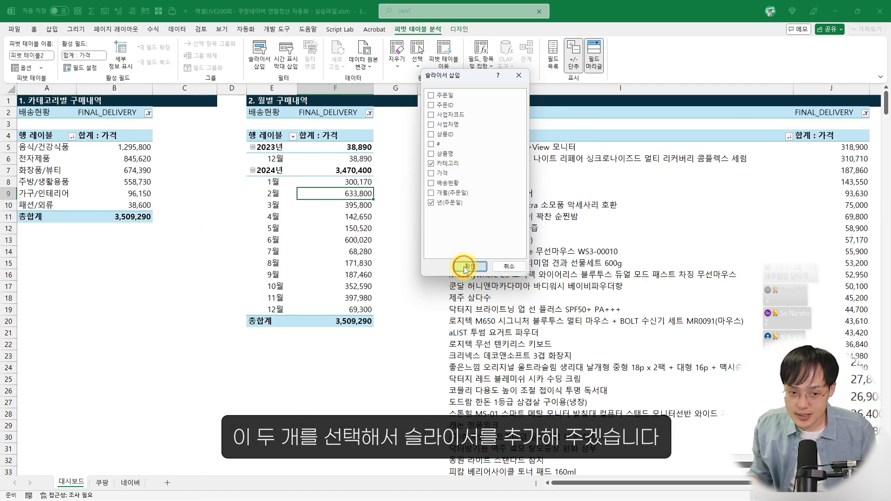
# Place the 카테고리 and 년(주문일) slicers side by side, just beyond the 월별 구매내역 pivot table.
pyautogui.moveTo(442, 236); pyautogui.dragTo(545, 130)
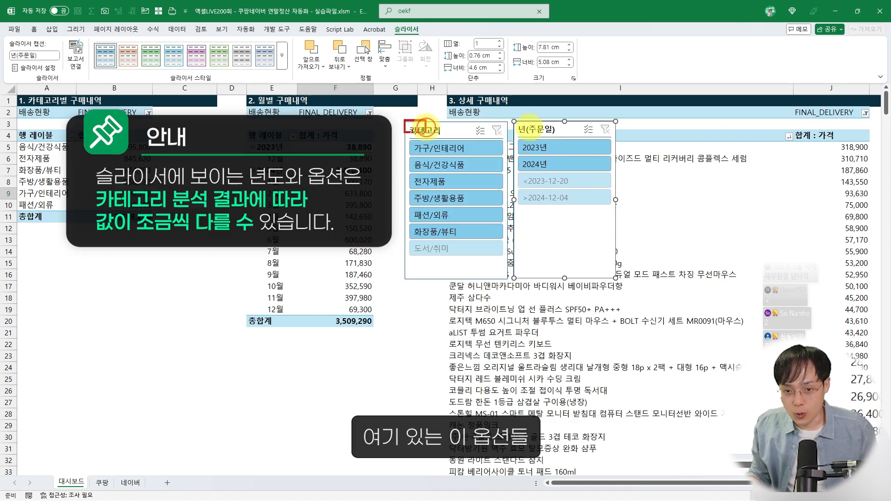
pyautogui.moveTo(426, 127); pyautogui.dragTo(625, 289)
pyautogui.moveTo(557, 142); pyautogui.dragTo(565, 141)
pyautogui.moveTo(544, 168); pyautogui.dragTo(550, 158)
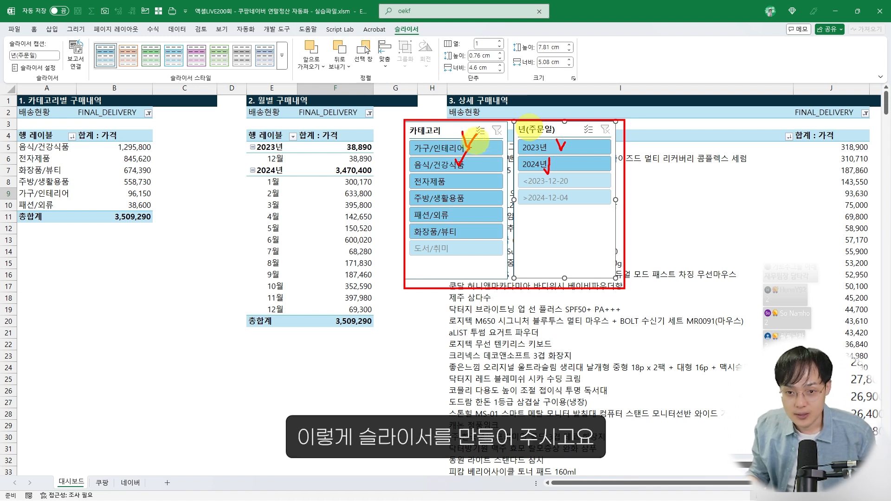
pyautogui.press('Escape')
pyautogui.moveTo(440, 123); pyautogui.dragTo(429, 118)
pyautogui.moveTo(526, 131); pyautogui.dragTo(521, 126)
# Filter the 월별 구매내역 pivot table by the 카테고리 slicer's categories one after another and clear the filter.
pyautogui.click(446, 143)
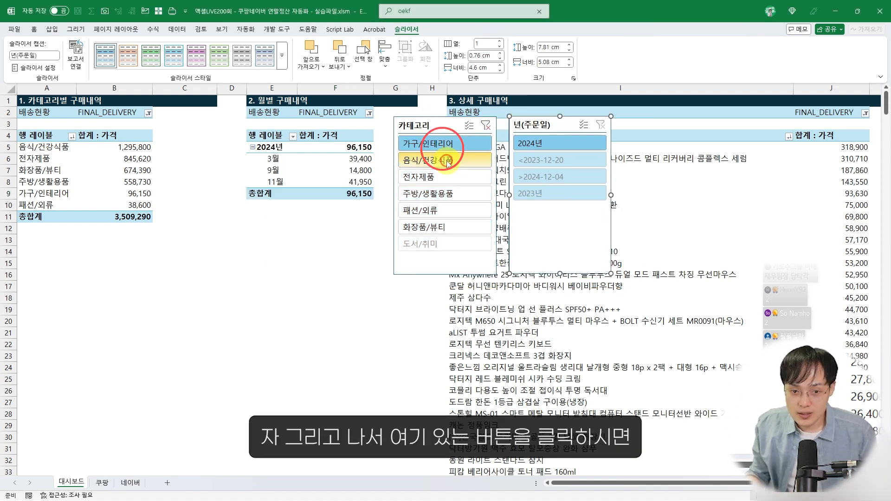
pyautogui.click(448, 160)
pyautogui.click(447, 177)
pyautogui.click(446, 193)
pyautogui.click(444, 208)
pyautogui.click(445, 227)
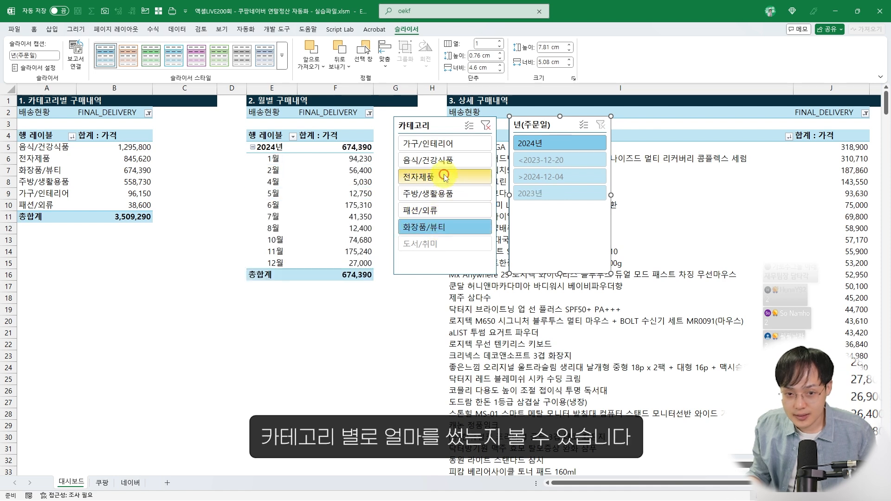
pyautogui.click(444, 177)
pyautogui.click(444, 143)
pyautogui.click(433, 185)
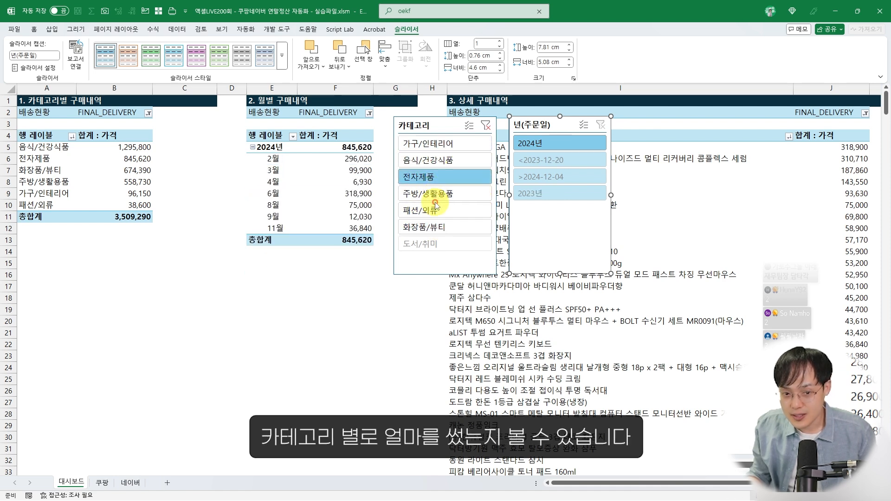
pyautogui.click(436, 209)
pyautogui.click(438, 227)
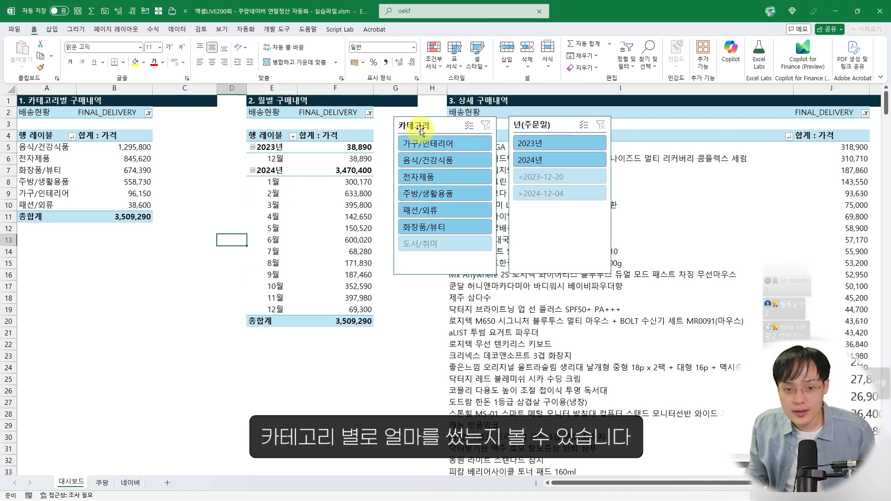
# Filter the 월별 구매내역 pivot table by 음식/건강식품 and then by 전자제품 in the 카테고리 slicer.
pyautogui.click(419, 123)
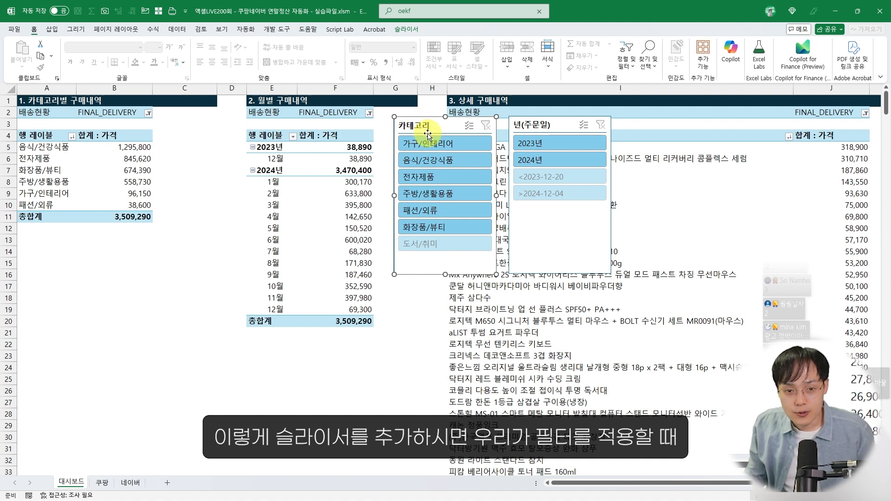
pyautogui.click(434, 161)
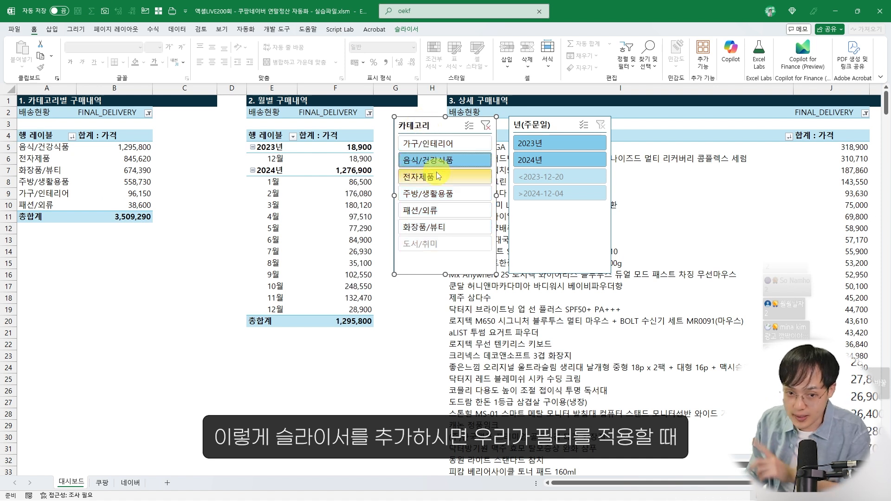
pyautogui.click(436, 176)
pyautogui.moveTo(246, 90); pyautogui.dragTo(417, 257)
pyautogui.moveTo(358, 194)
pyautogui.mouseDown()
pyautogui.moveTo(363, 171)
pyautogui.moveTo(379, 186)
pyautogui.mouseUp()
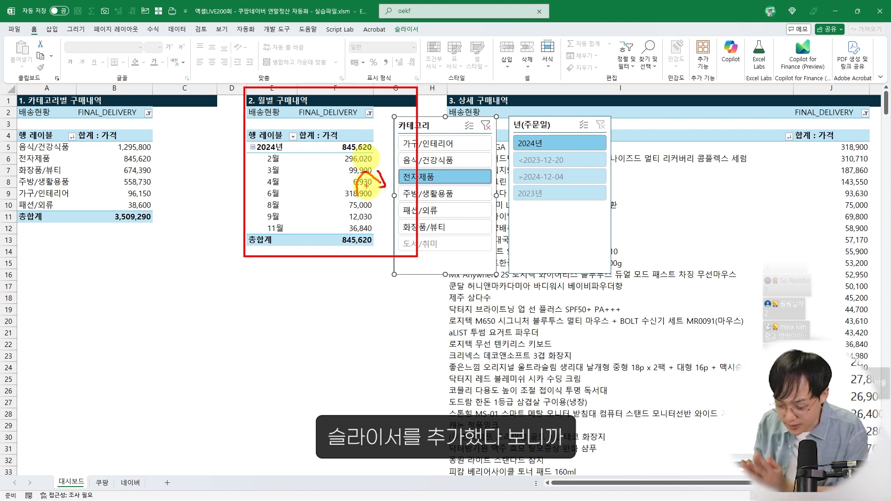
pyautogui.moveTo(387, 122); pyautogui.dragTo(502, 281)
pyautogui.moveTo(389, 140); pyautogui.dragTo(341, 173)
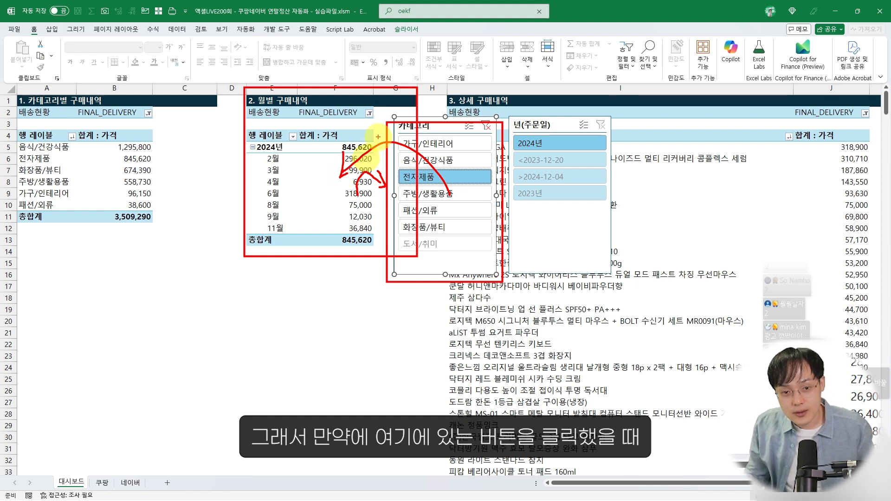
pyautogui.moveTo(391, 121); pyautogui.dragTo(492, 290)
pyautogui.moveTo(440, 209)
pyautogui.mouseDown()
pyautogui.moveTo(393, 122)
pyautogui.moveTo(82, 106)
pyautogui.moveTo(152, 115)
pyautogui.mouseUp()
pyautogui.moveTo(491, 167); pyautogui.dragTo(675, 139)
pyautogui.moveTo(669, 106); pyautogui.dragTo(567, 129)
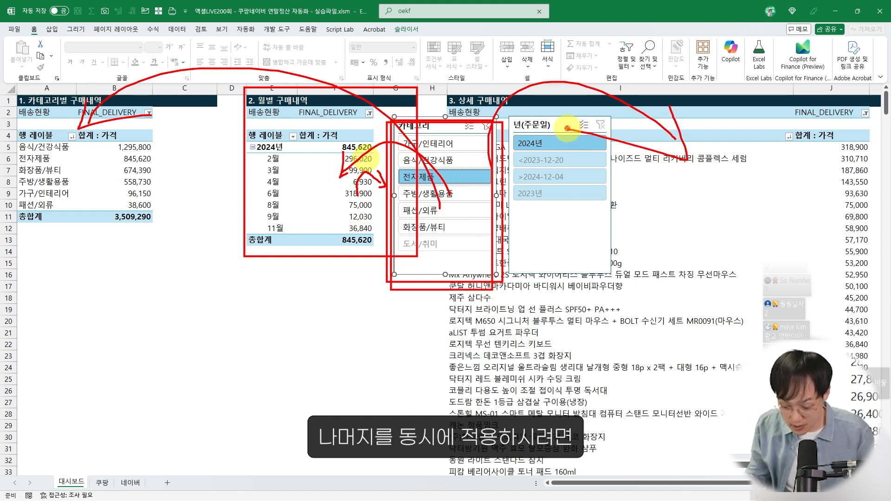
pyautogui.press('Escape')
# Add 피벗 테이블1 and 피벗 테이블3 to the 카테고리 slicer's report connections.
pyautogui.rightClick(424, 123)
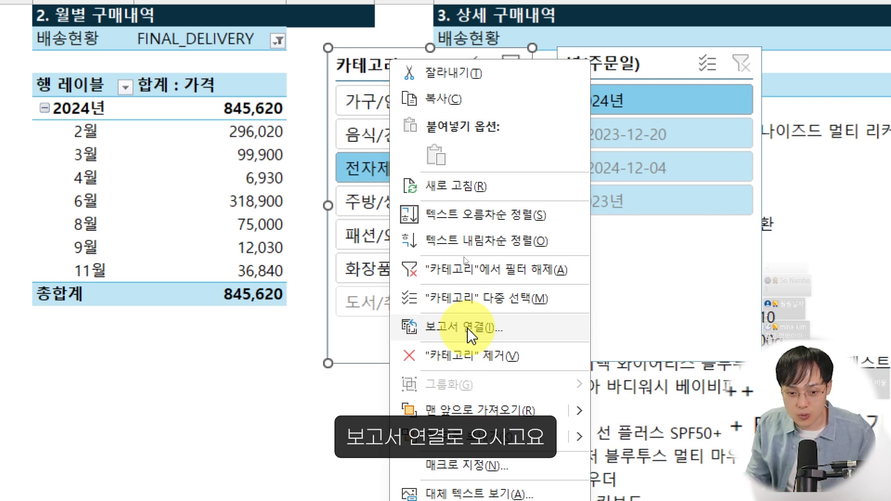
pyautogui.click(468, 327)
pyautogui.moveTo(338, 260); pyautogui.dragTo(338, 122)
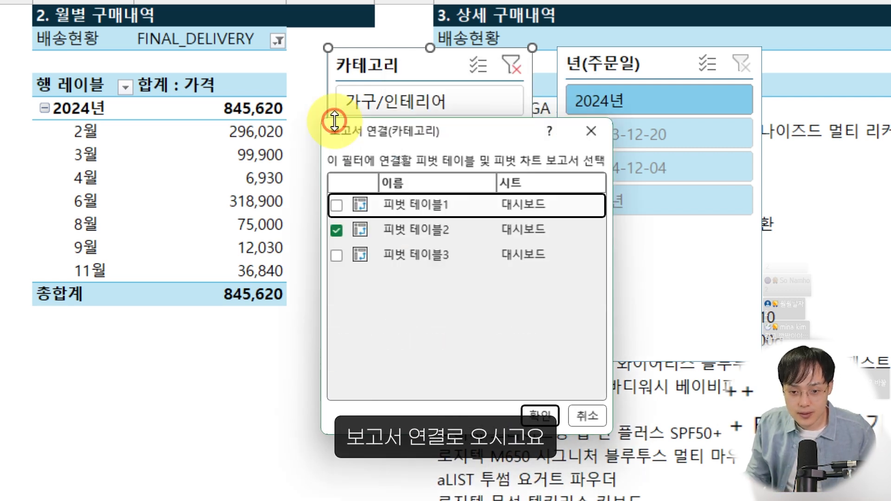
pyautogui.click(337, 207)
pyautogui.click(336, 256)
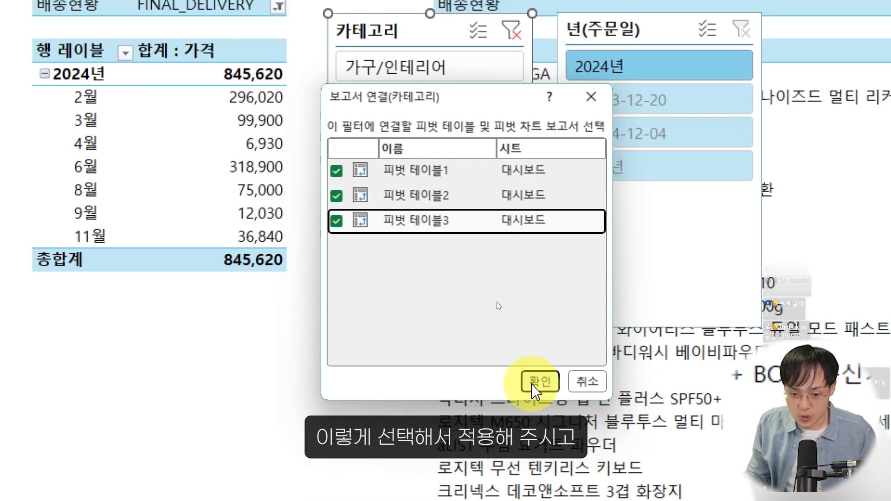
pyautogui.click(540, 415)
# Add 피벗 테이블1 and 피벗 테이블3 to the 년(주문일) slicer's report connections.
pyautogui.moveTo(554, 88); pyautogui.dragTo(540, 85)
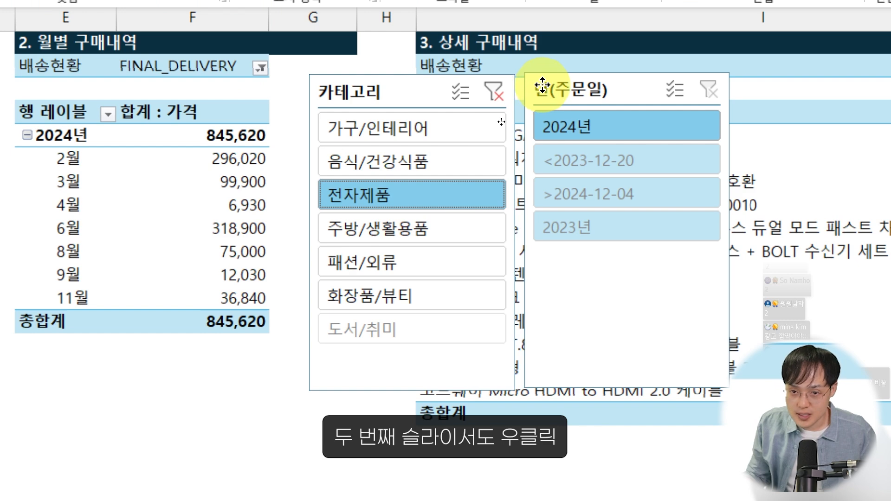
pyautogui.rightClick(548, 83)
pyautogui.rightClick(578, 97)
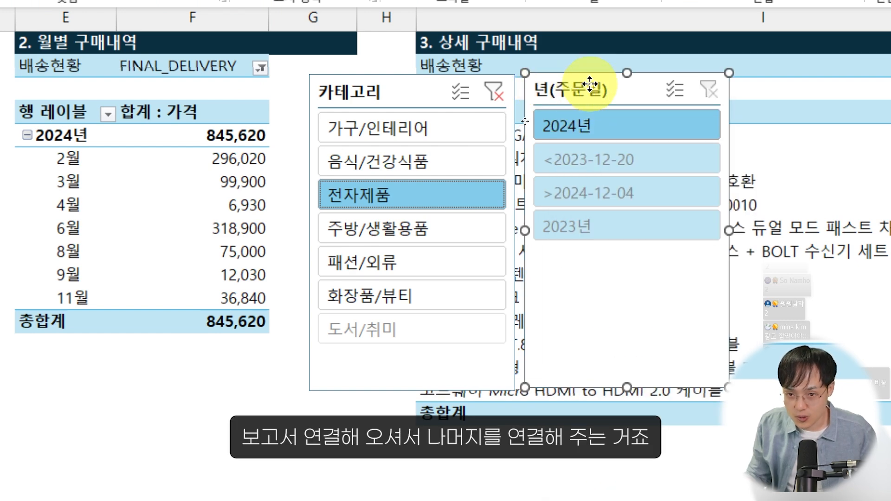
pyautogui.rightClick(595, 86)
pyautogui.click(654, 357)
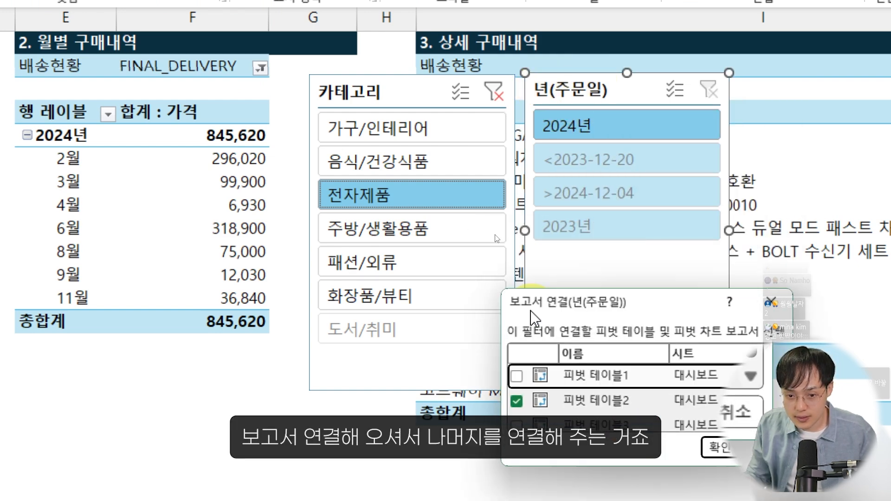
pyautogui.click(516, 376)
pyautogui.click(517, 425)
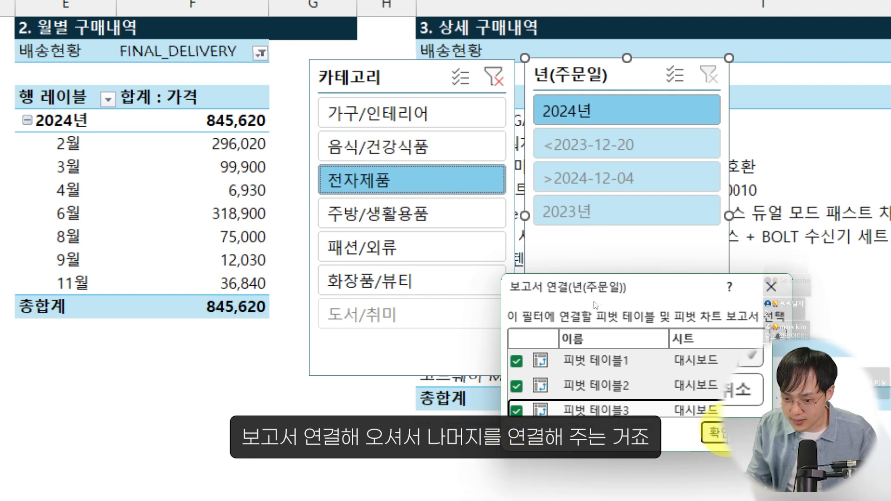
pyautogui.click(717, 447)
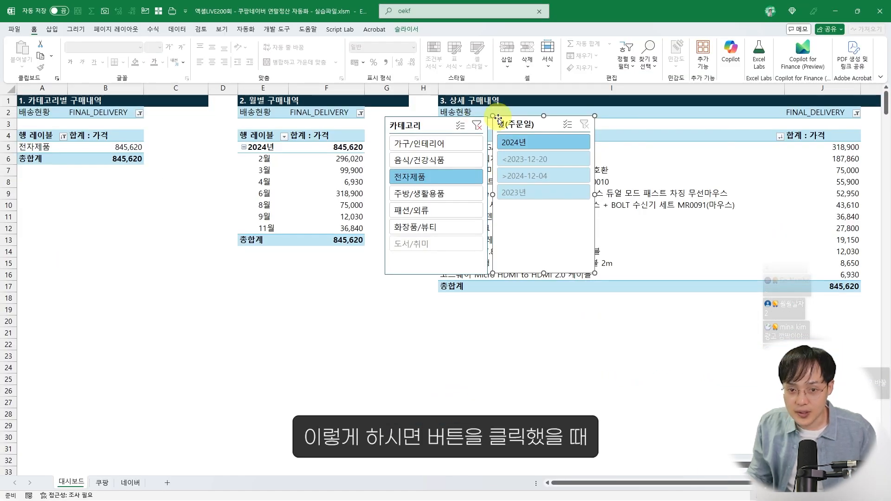
# Test the linked 카테고리 slicer by filtering all three pivot tables by its categories one after another.
pyautogui.click(453, 143)
pyautogui.click(452, 161)
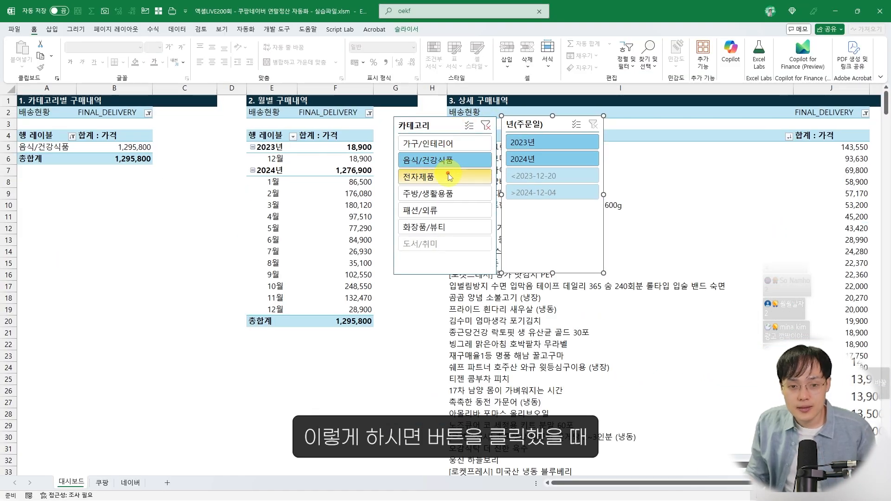
pyautogui.click(447, 174)
pyautogui.click(446, 193)
pyautogui.click(446, 211)
pyautogui.click(432, 194)
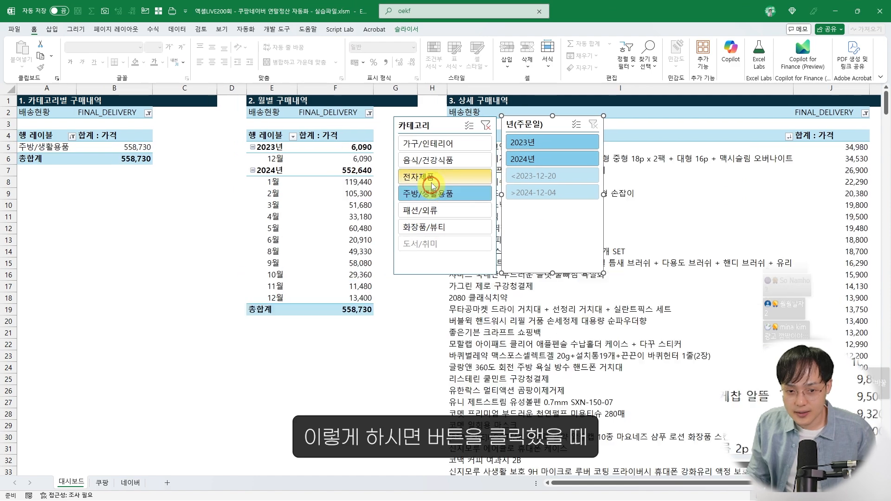
pyautogui.click(430, 177)
pyautogui.click(432, 162)
pyautogui.click(435, 195)
pyautogui.click(434, 226)
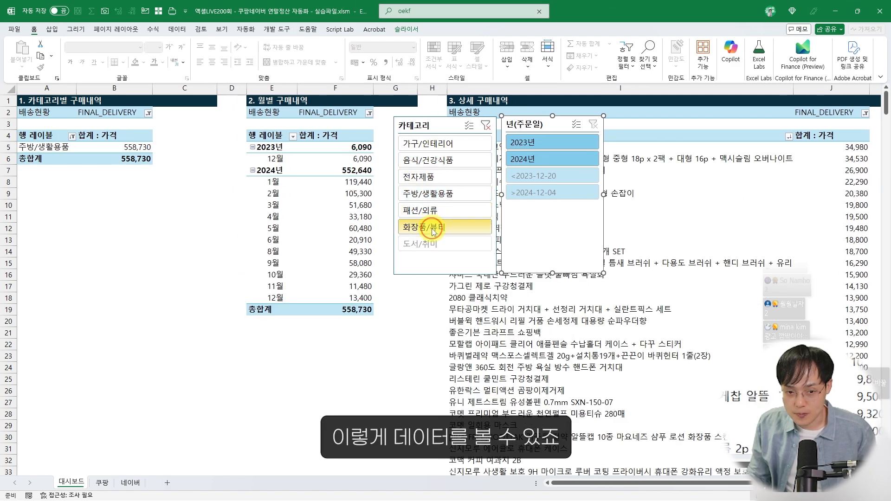
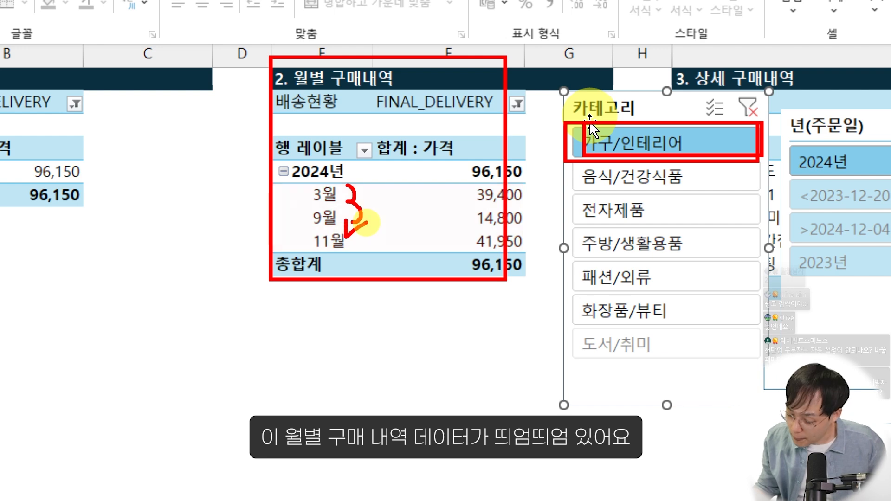
# Clear the 카테고리 slicer's filter and filter the pivot tables by 가구/인테리어 again to compare the listed months.
pyautogui.click(748, 108)
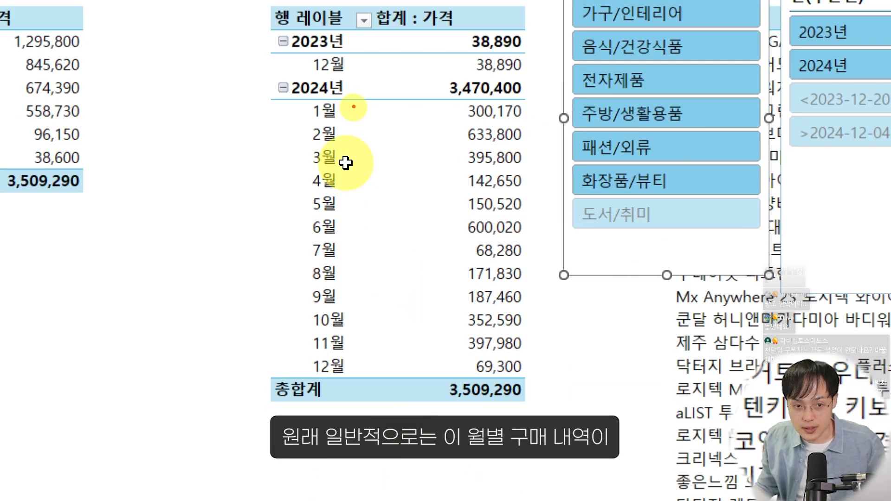
pyautogui.moveTo(361, 86)
pyautogui.mouseDown()
pyautogui.moveTo(361, 336)
pyautogui.moveTo(369, 318)
pyautogui.mouseUp()
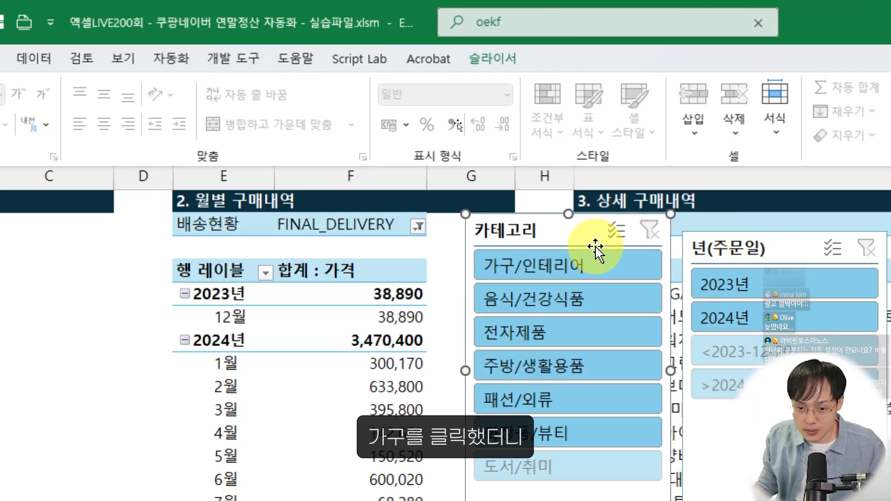
pyautogui.click(673, 20)
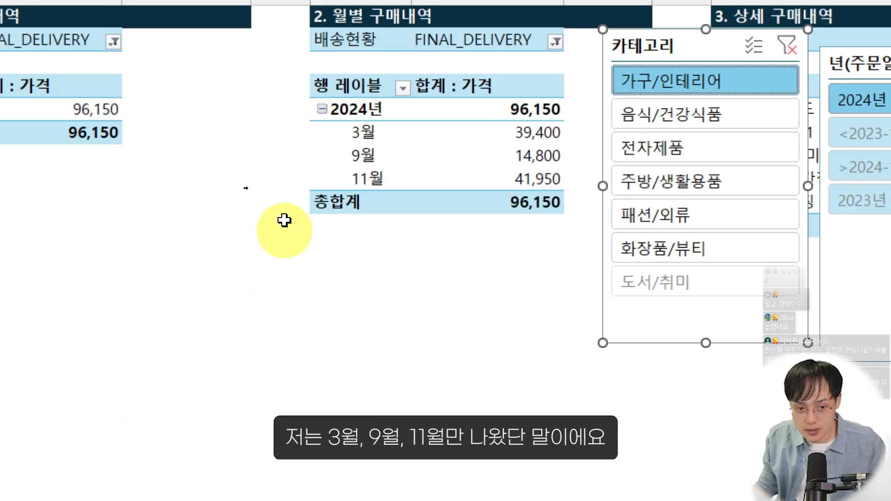
pyautogui.moveTo(393, 140); pyautogui.dragTo(394, 133)
pyautogui.moveTo(390, 164); pyautogui.dragTo(396, 174)
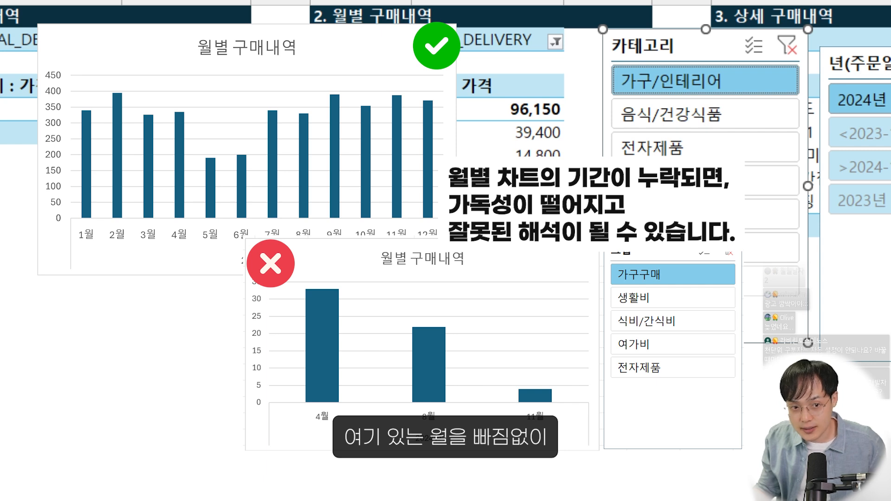
pyautogui.moveTo(283, 338)
pyautogui.mouseDown()
pyautogui.moveTo(292, 366)
pyautogui.moveTo(322, 342)
pyautogui.moveTo(351, 354)
pyautogui.mouseUp()
pyautogui.press('Escape')
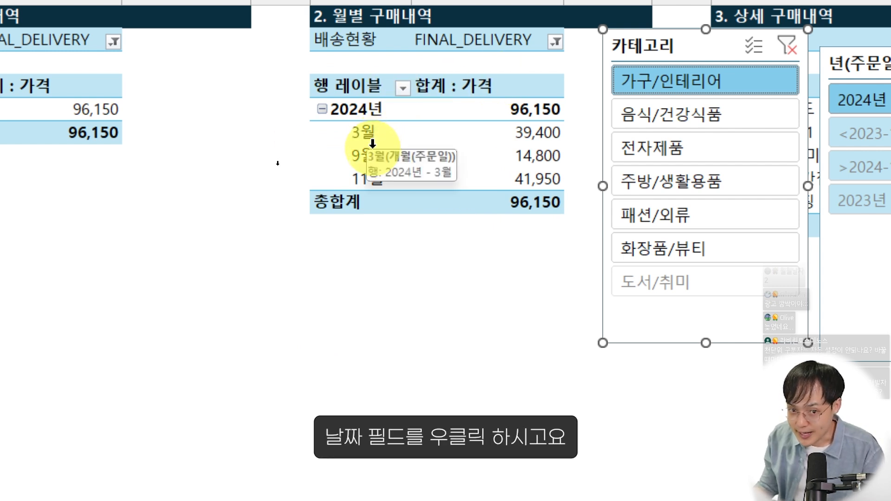
# Set the 개월(주문일) field of the 월별 구매내역 pivot table to show items with no data (데이터가 없는 항목 표시).
pyautogui.rightClick(368, 134)
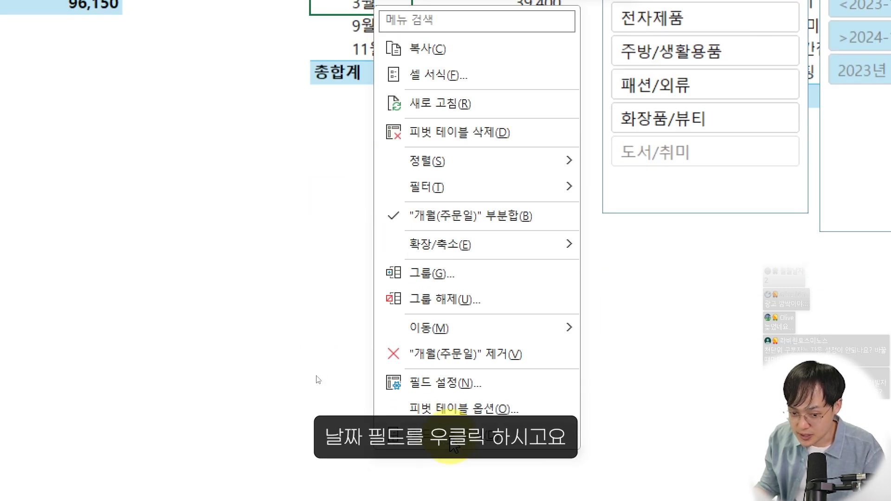
pyautogui.click(453, 398)
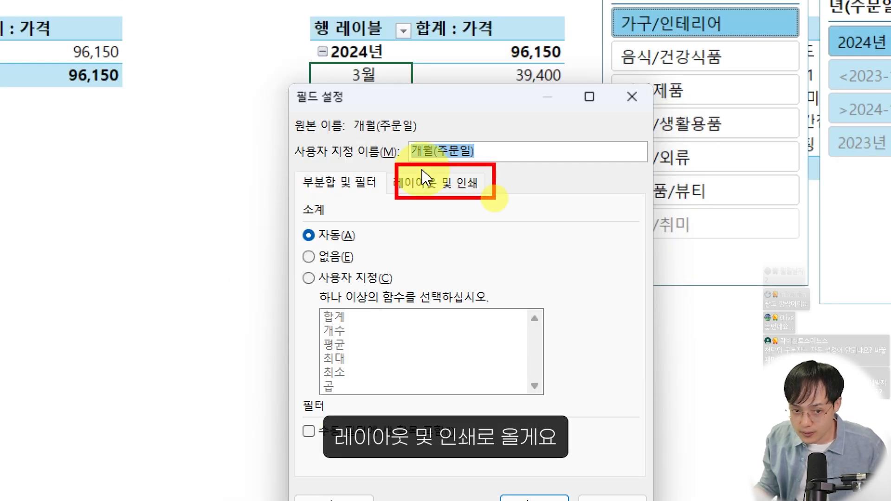
pyautogui.click(434, 182)
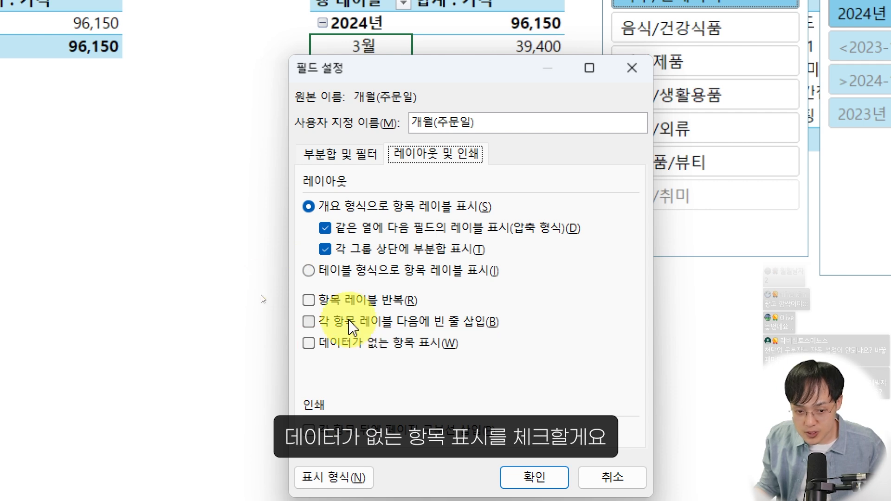
pyautogui.click(309, 343)
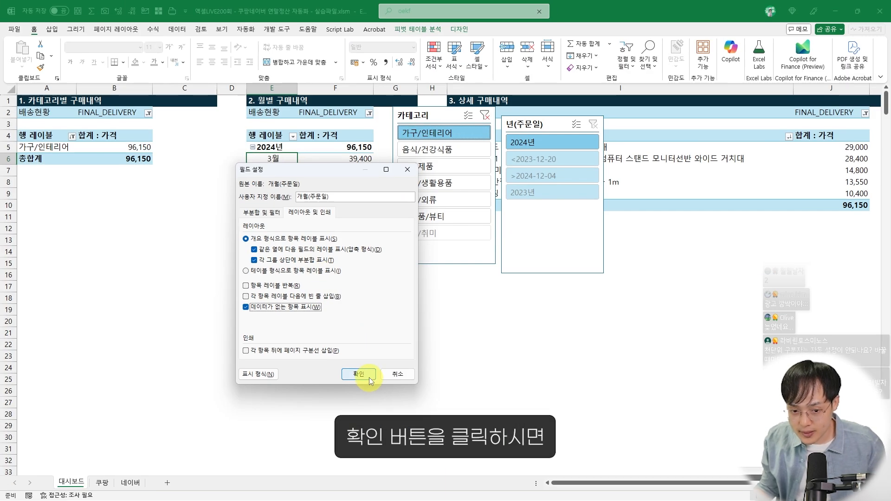
pyautogui.click(358, 374)
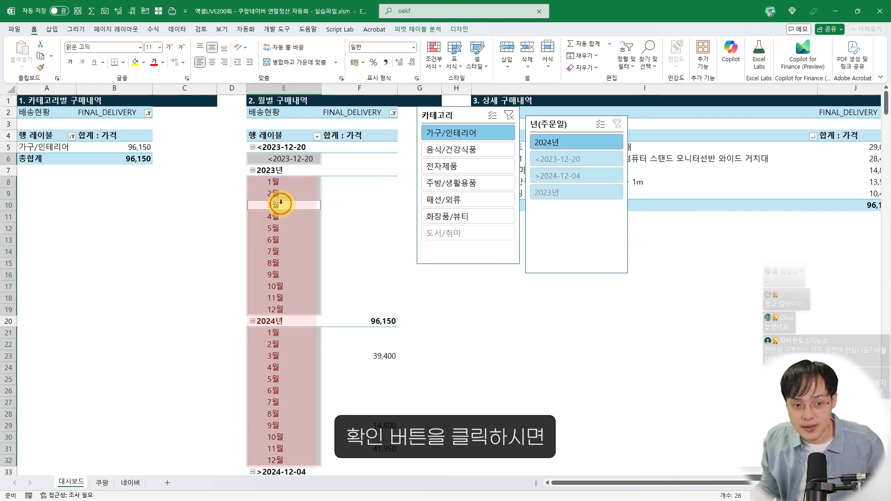
# Filter by 음식/건강식품, 전자제품, 주방/생활용품 and 화장품/뷰티 in turn and examine the 2024년 months in the 월별 구매내역 pivot table.
pyautogui.scroll(-3, 332, 191)
pyautogui.scroll(3, 331, 191)
pyautogui.click(289, 197)
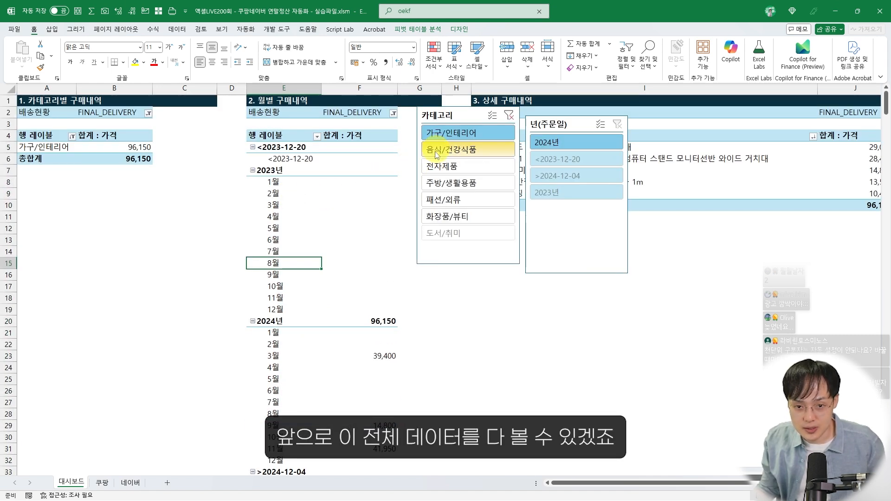
pyautogui.click(436, 153)
pyautogui.click(438, 167)
pyautogui.click(440, 184)
pyautogui.click(439, 216)
pyautogui.scroll(-2, 286, 279)
pyautogui.hotkey('ctrl', '2')
pyautogui.moveTo(242, 256); pyautogui.dragTo(355, 370)
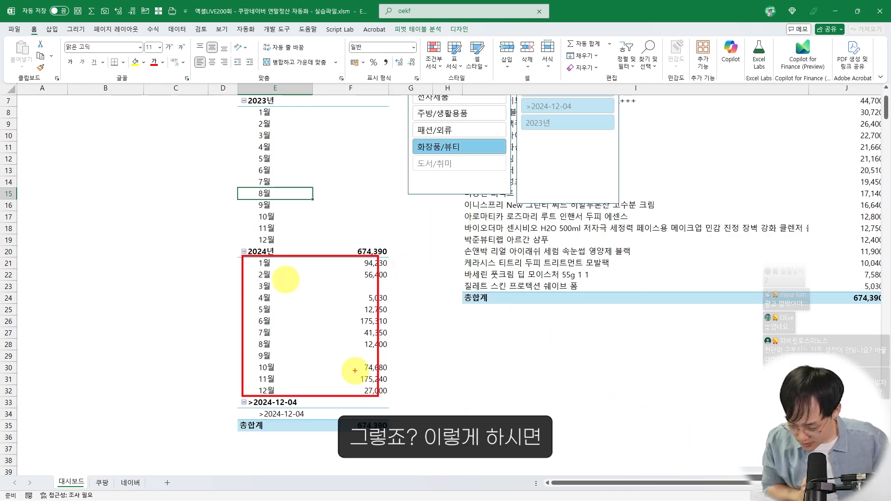
pyautogui.press('Escape')
# Filter by 패션/외류, 주방/생활용품 and 가구/인테리어 in turn and check the month list under 2024년.
pyautogui.scroll(2, 355, 371)
pyautogui.click(434, 199)
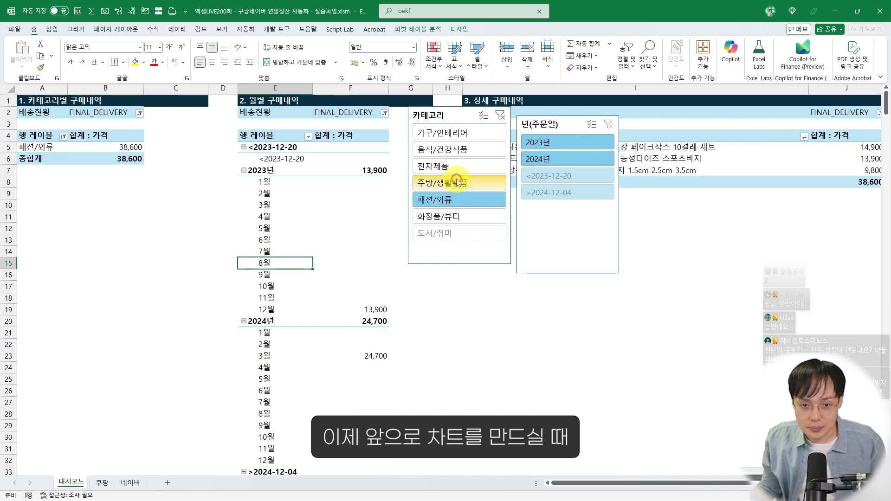
pyautogui.click(457, 183)
pyautogui.click(454, 133)
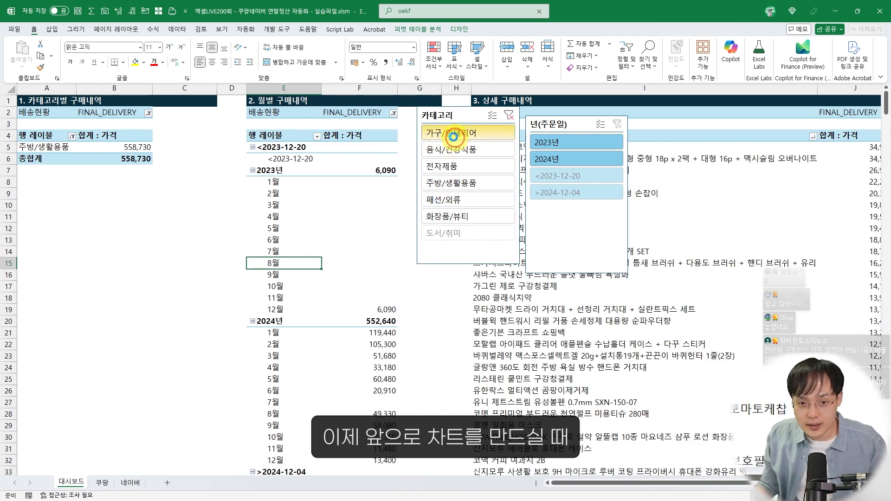
pyautogui.scroll(-2, 344, 239)
pyautogui.hotkey('ctrl', '2')
pyautogui.moveTo(246, 252)
pyautogui.mouseDown()
pyautogui.moveTo(398, 374)
pyautogui.moveTo(401, 405)
pyautogui.mouseUp()
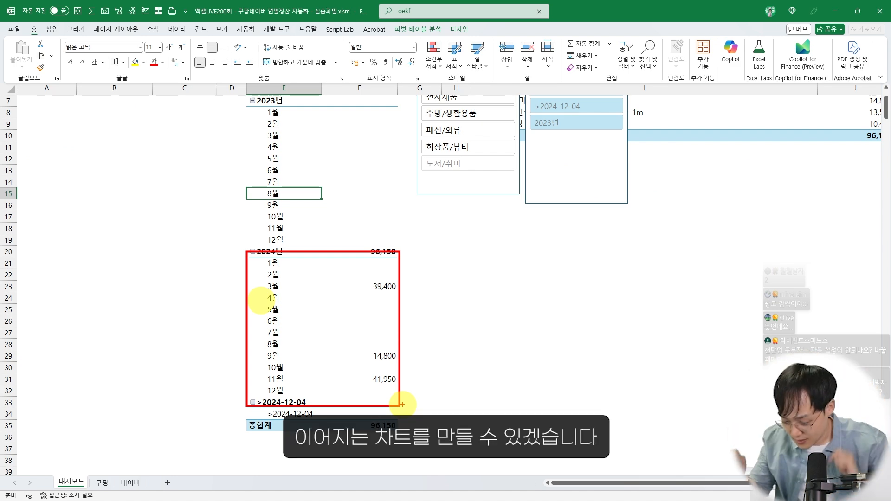
pyautogui.press('Escape')
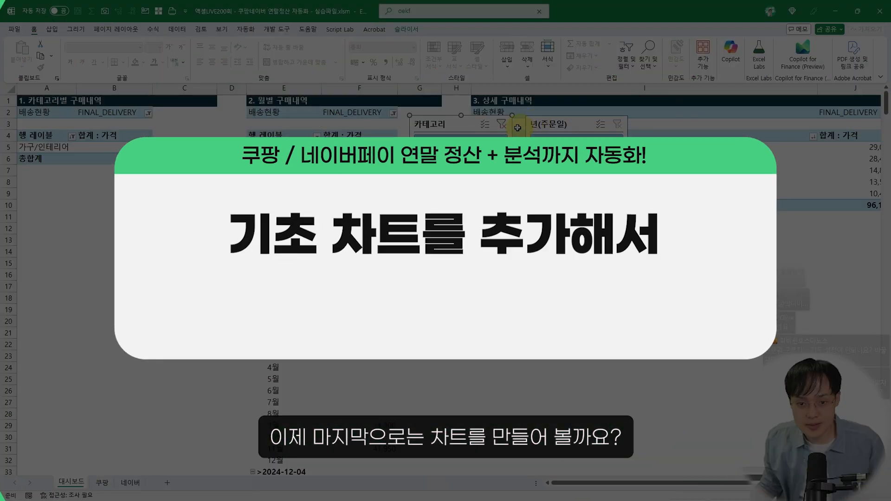
# Clear the 카테고리 slicer's filter and select the 음식/건강식품 label in the 카테고리별 구매내역 pivot table.
pyautogui.click(503, 124)
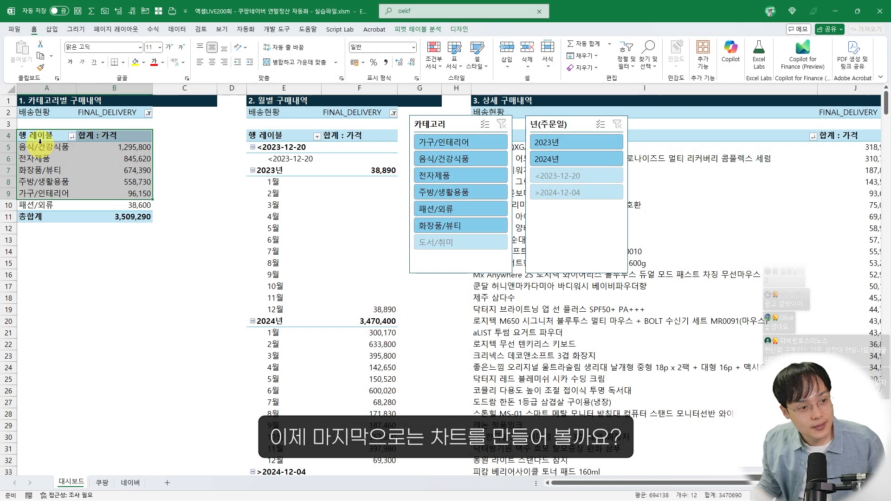
pyautogui.click(55, 150)
pyautogui.moveTo(8, 99); pyautogui.dragTo(161, 231)
pyautogui.press('Escape')
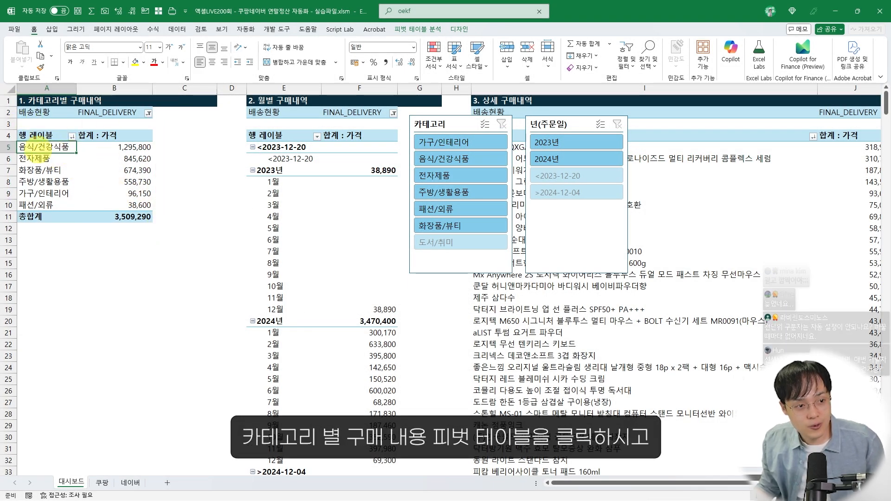
# Insert a pie chart (원형) based on the 카테고리별 구매내역 pivot table.
pyautogui.moveTo(10, 91)
pyautogui.mouseDown()
pyautogui.moveTo(188, 221)
pyautogui.moveTo(182, 227)
pyautogui.mouseUp()
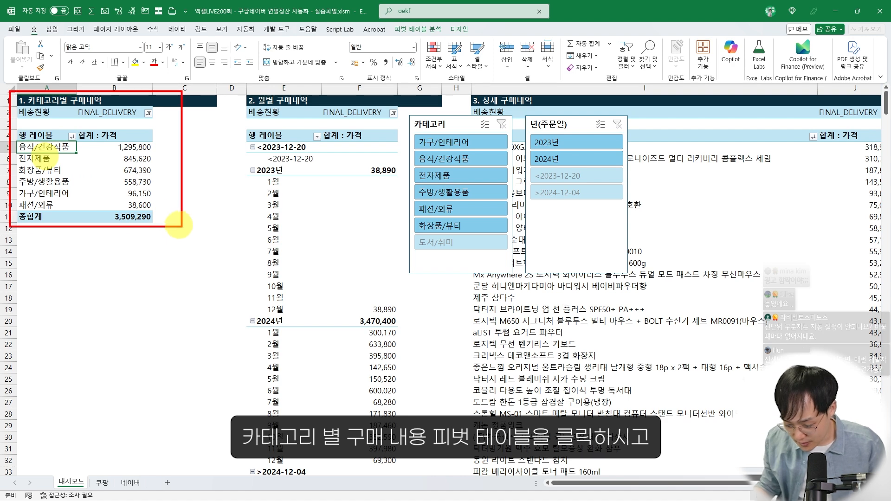
pyautogui.press('Escape')
pyautogui.click(118, 184)
pyautogui.click(50, 29)
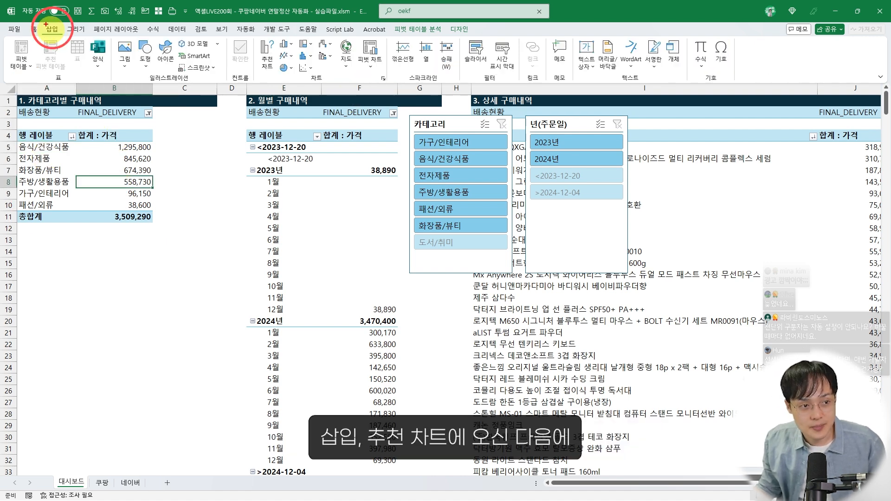
pyautogui.click(273, 56)
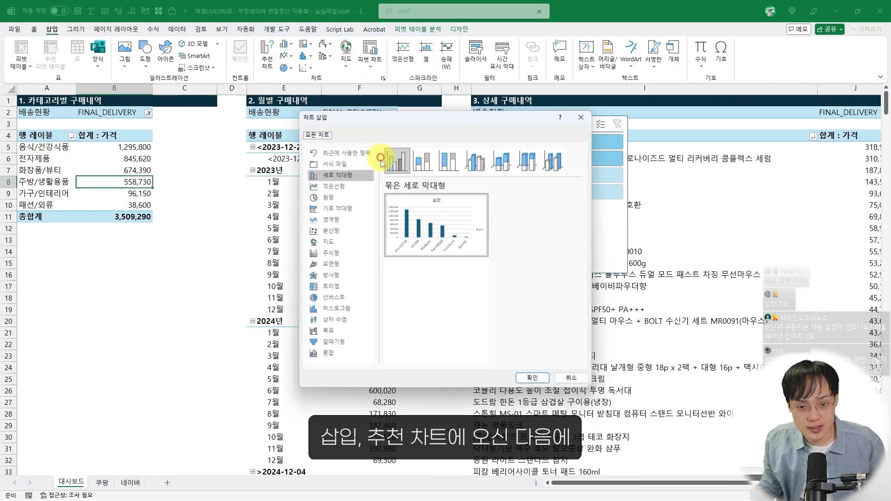
pyautogui.click(313, 198)
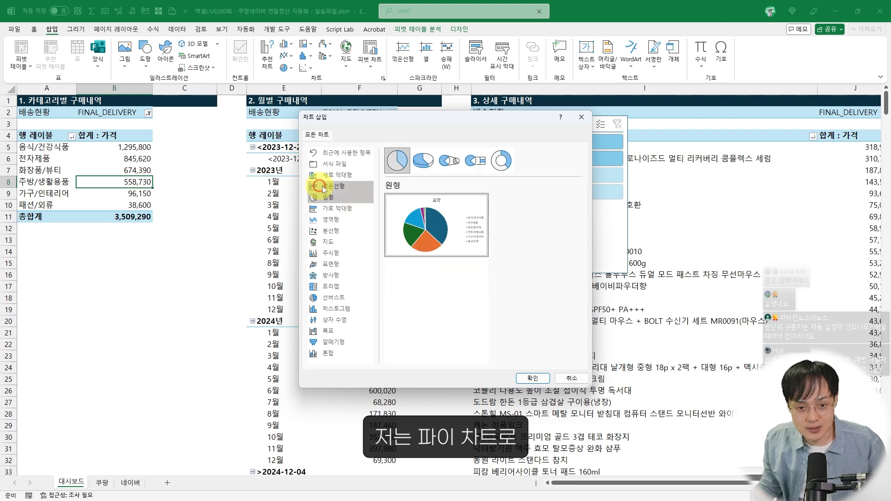
pyautogui.click(528, 380)
# Move the category pie chart into the empty columns beyond the 상세 구매내역 pivot table, spanning about columns K to M.
pyautogui.hscroll(3, 382, 183)
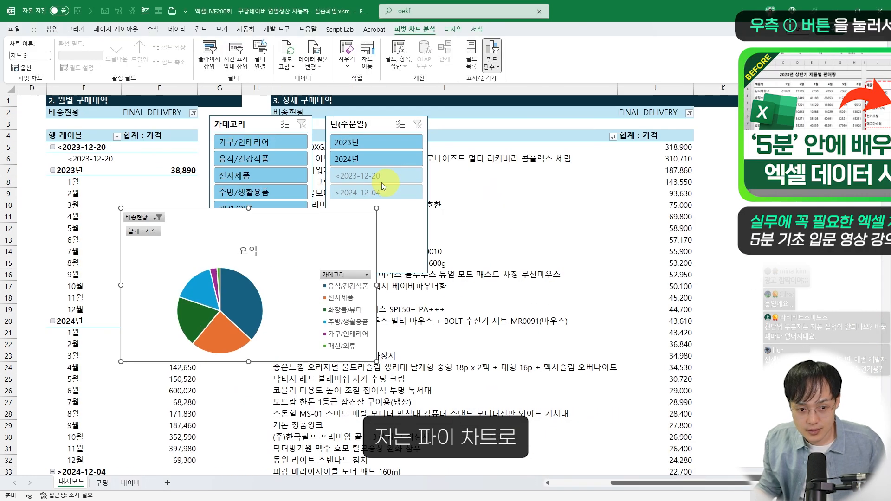
pyautogui.moveTo(308, 220); pyautogui.dragTo(858, 139)
pyautogui.hscroll(1, 761, 149)
pyautogui.hscroll(3, 789, 157)
pyautogui.moveTo(715, 162); pyautogui.dragTo(729, 190)
# Delete the pie chart's title and hide all of its field buttons (차트에서 모든 필드 단추 숨기기).
pyautogui.click(612, 154)
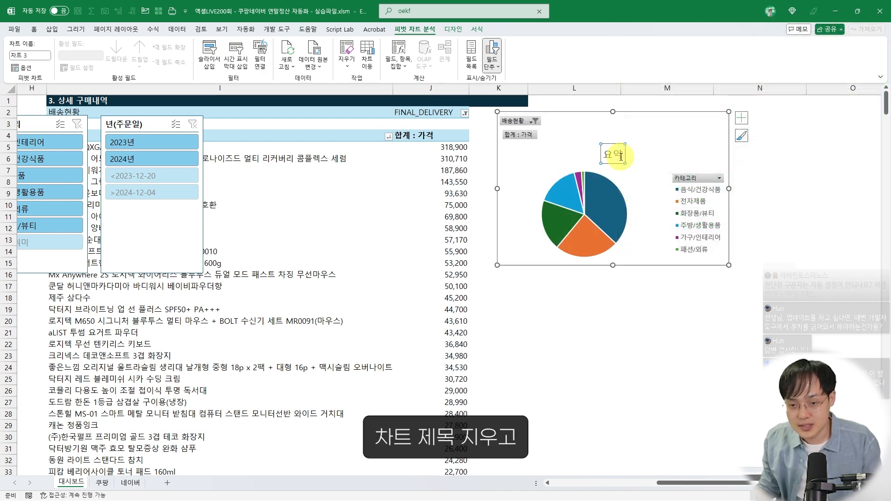
pyautogui.press('Delete')
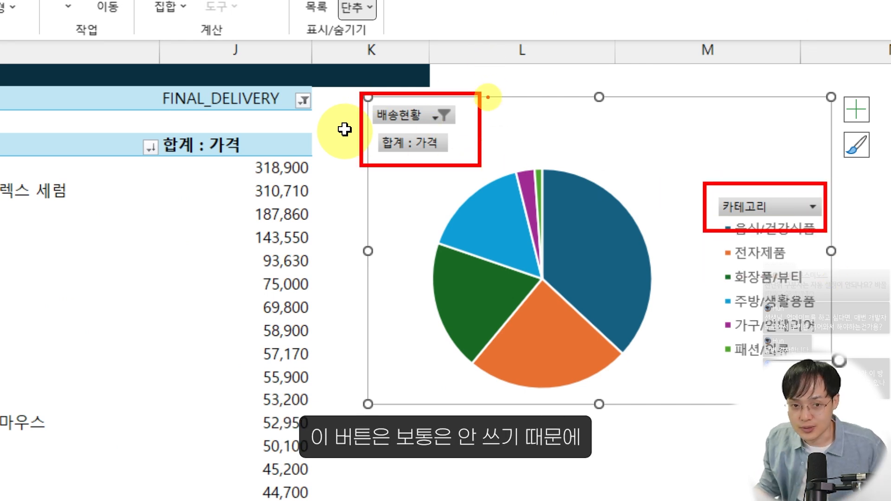
pyautogui.rightClick(405, 144)
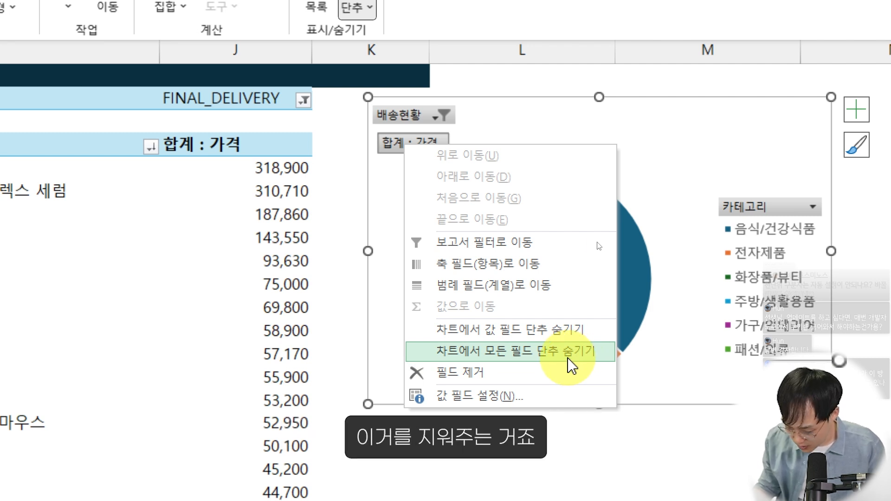
pyautogui.press('Escape')
pyautogui.rightClick(394, 133)
pyautogui.rightClick(393, 142)
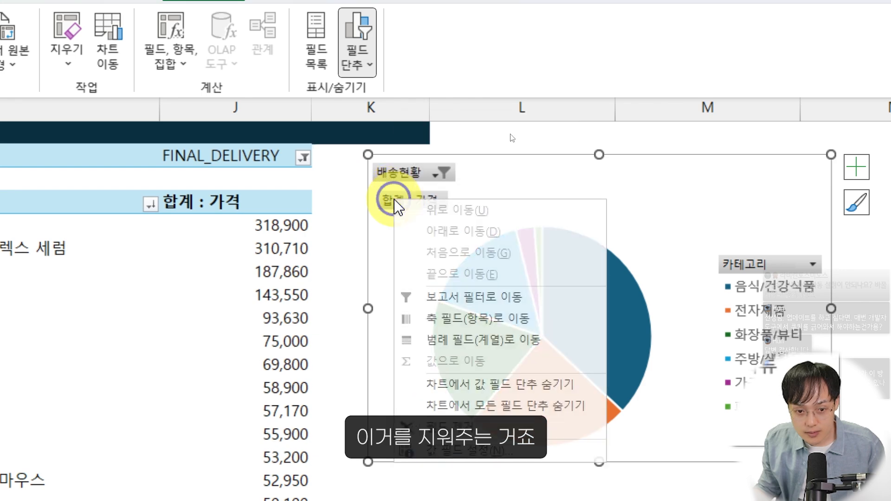
pyautogui.click(517, 406)
# Add data labels to the slices of the category pie chart.
pyautogui.rightClick(597, 310)
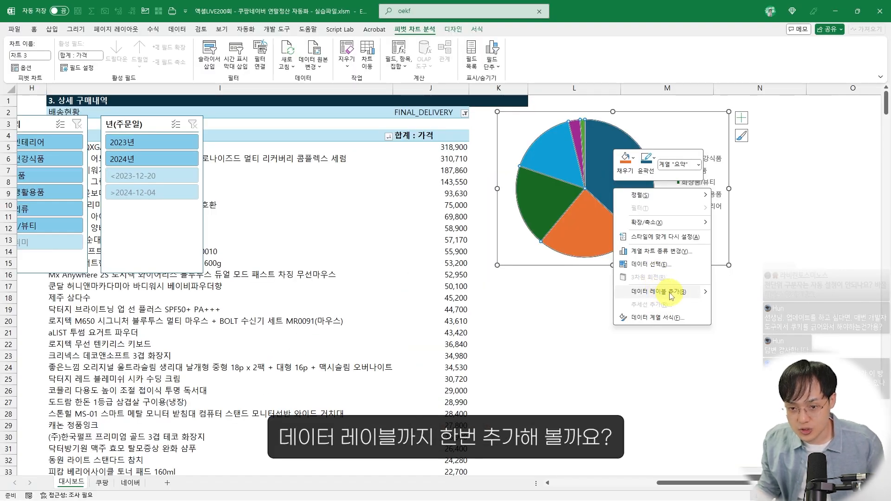
pyautogui.press('Escape')
pyautogui.rightClick(635, 183)
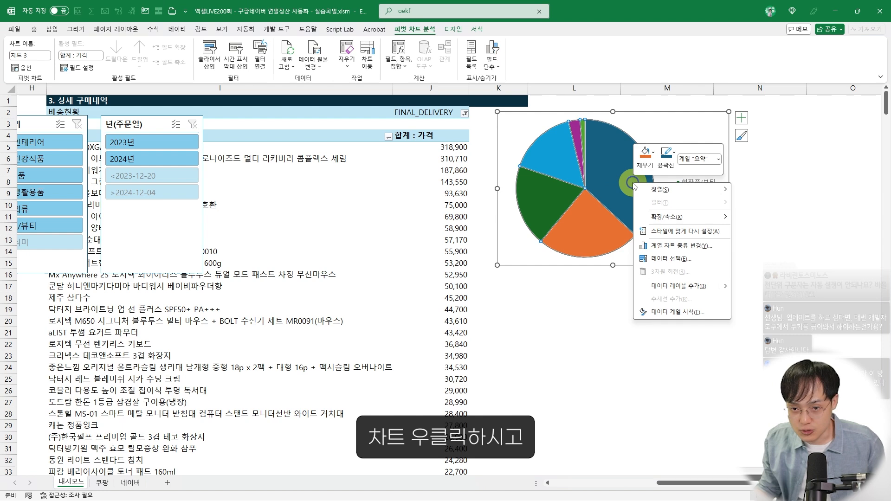
pyautogui.click(694, 287)
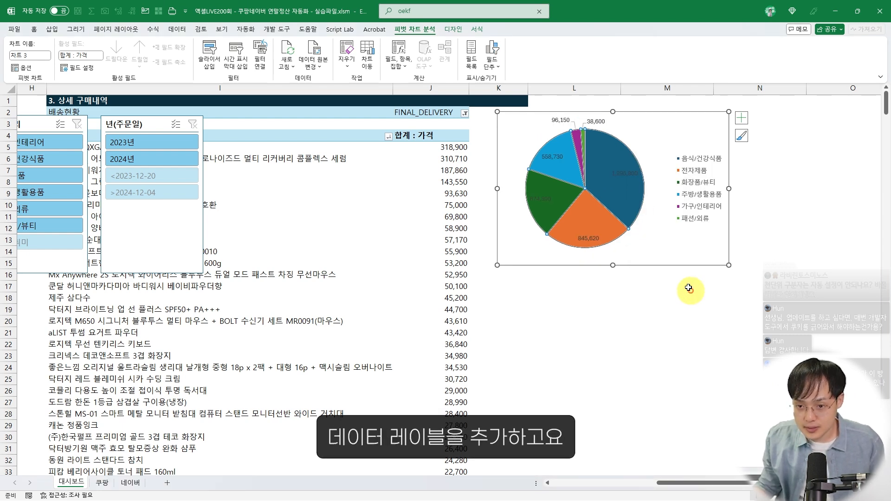
# Give the pie chart's data labels a solid white fill (단색 채우기).
pyautogui.rightClick(620, 178)
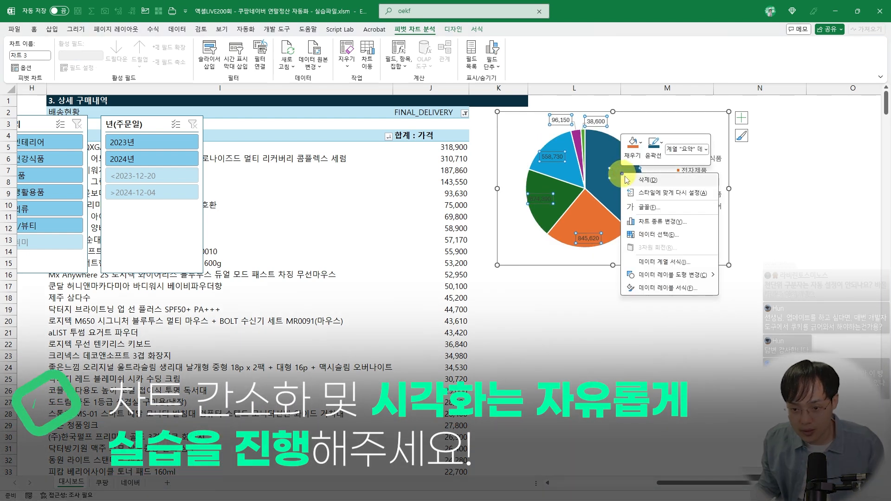
pyautogui.rightClick(616, 175)
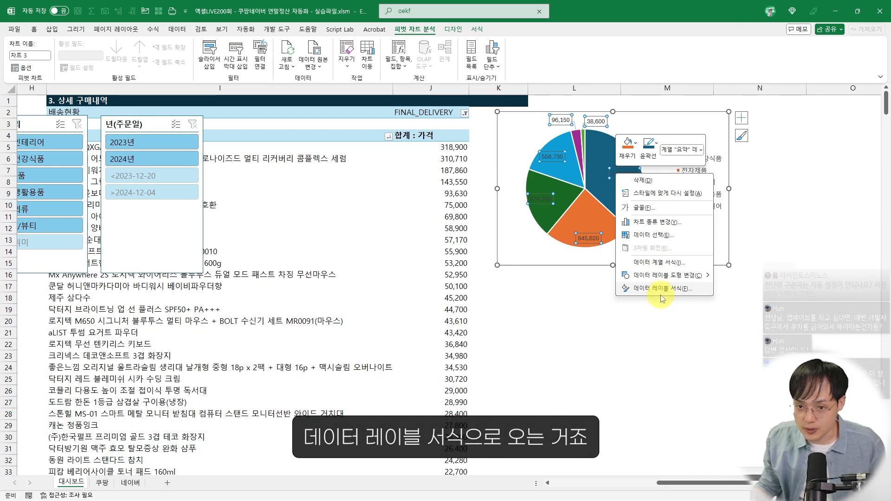
pyautogui.click(660, 294)
pyautogui.hscroll(4, 612, 263)
pyautogui.hscroll(-4, 254, 225)
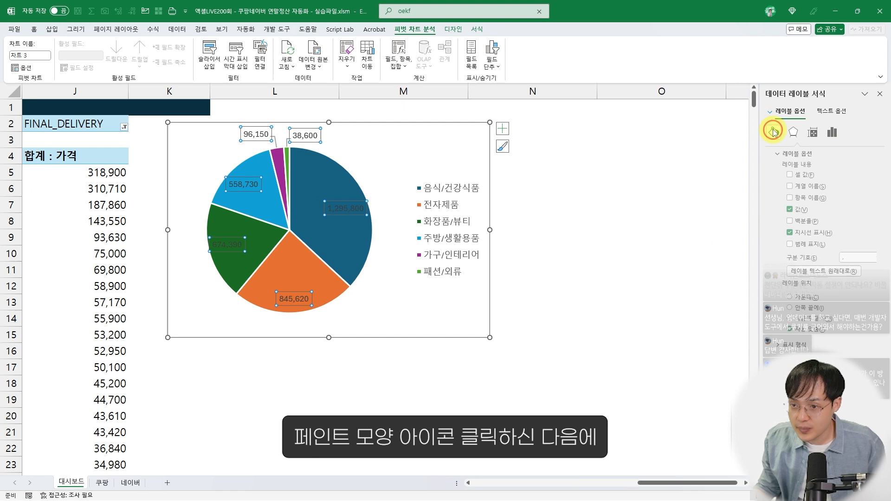
pyautogui.click(772, 130)
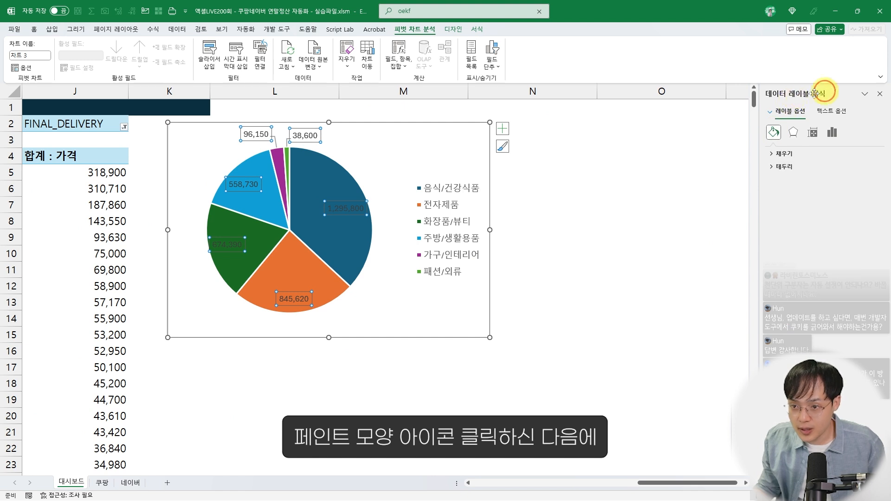
pyautogui.moveTo(824, 92); pyautogui.dragTo(593, 117)
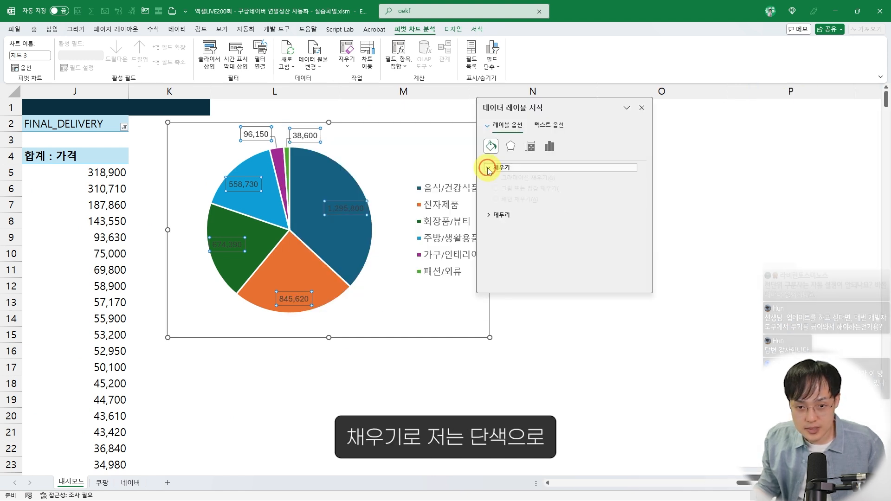
pyautogui.click(491, 168)
pyautogui.click(496, 192)
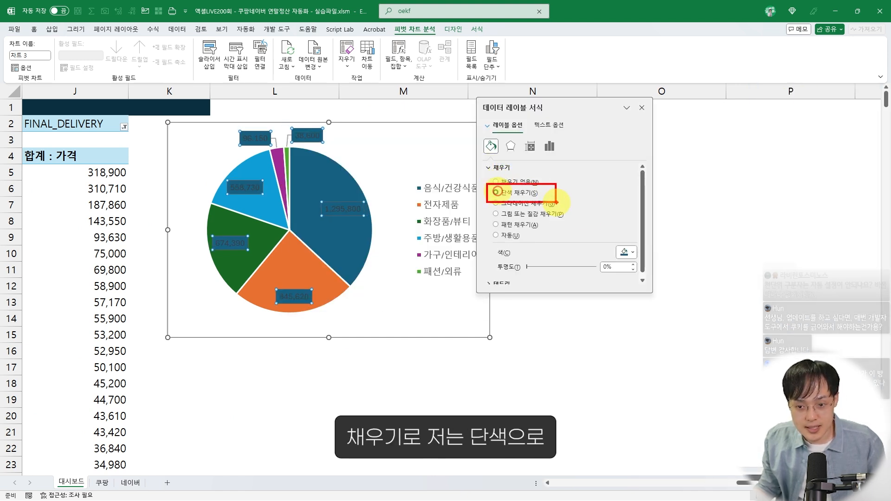
pyautogui.click(624, 254)
pyautogui.click(628, 298)
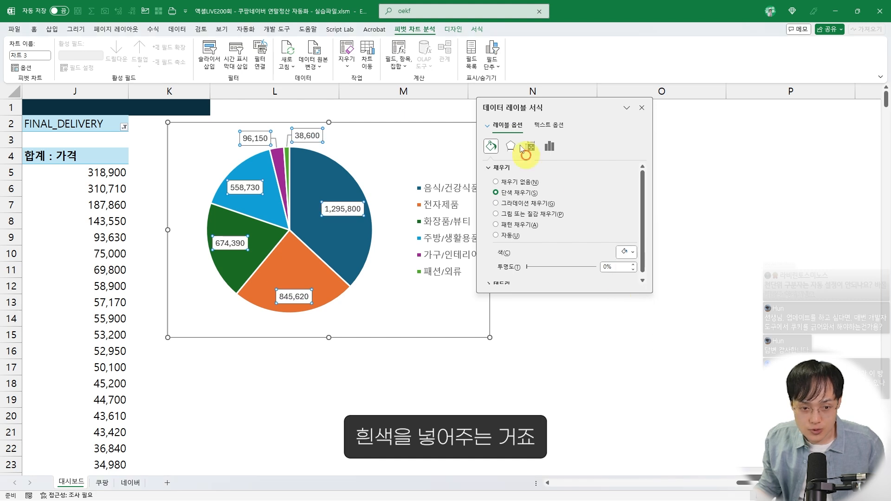
# Format the pie chart's data labels in bold 맑은 고딕 (제목) at size 10.
pyautogui.moveTo(513, 112); pyautogui.dragTo(600, 121)
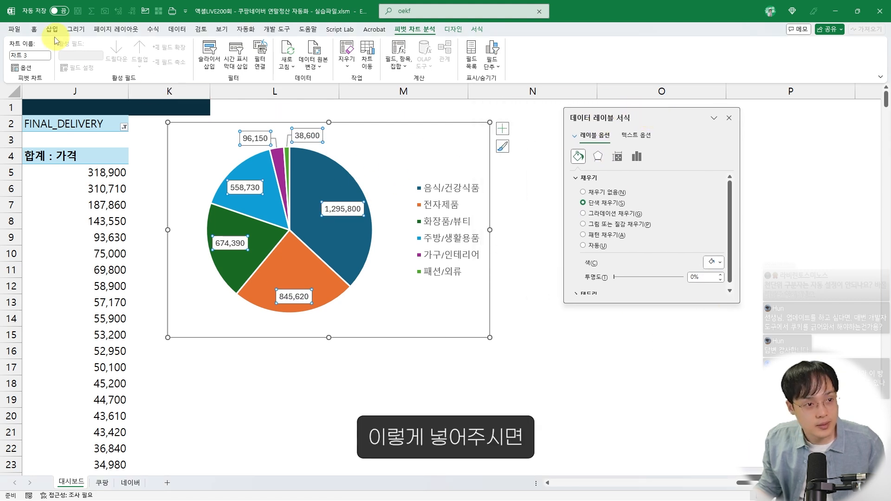
pyautogui.click(34, 29)
pyautogui.click(139, 47)
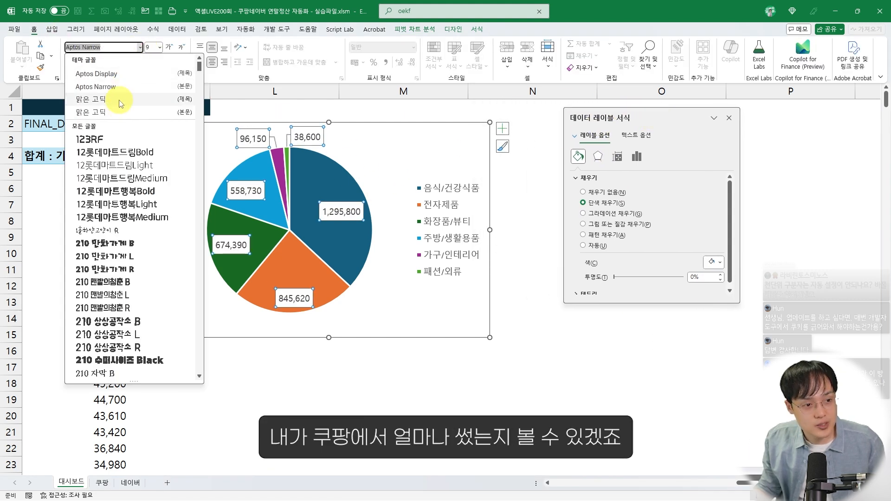
pyautogui.click(123, 99)
pyautogui.click(171, 50)
pyautogui.press('ctrl')
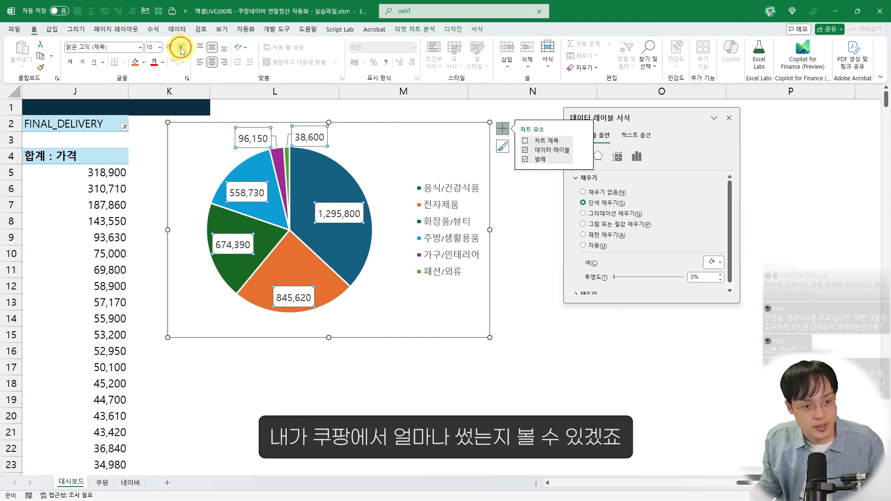
pyautogui.click(181, 49)
pyautogui.hotkey('ctrl', 'b')
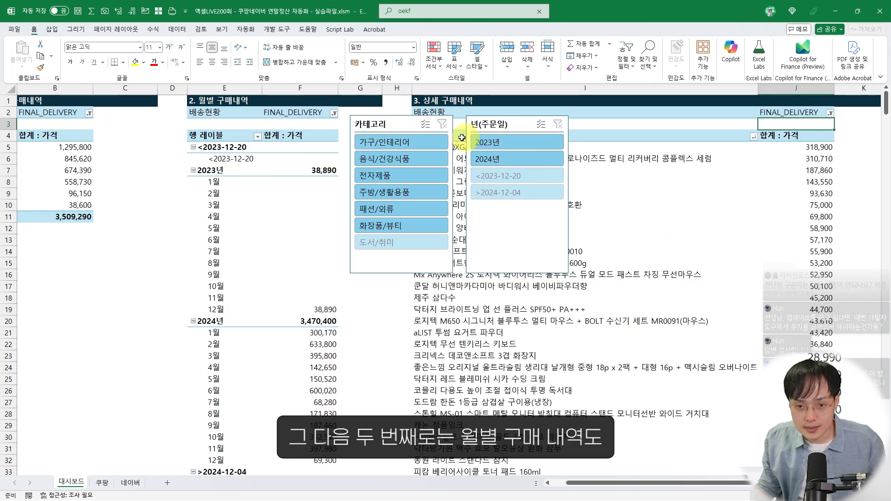
# Insert a clustered column chart (묶은 세로 막대형) based on the 월별 구매내역 pivot table.
pyautogui.hscroll(2, 271, 193)
pyautogui.click(234, 205)
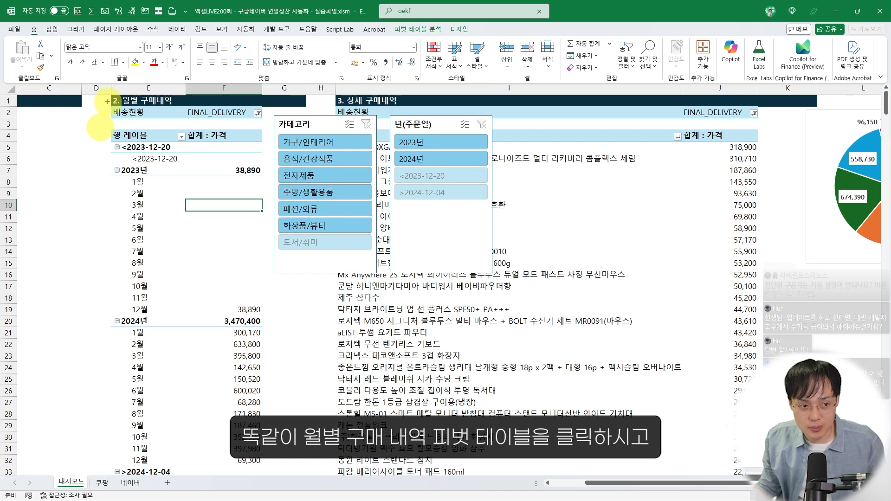
pyautogui.moveTo(107, 101)
pyautogui.mouseDown()
pyautogui.moveTo(174, 200)
pyautogui.moveTo(293, 332)
pyautogui.mouseUp()
pyautogui.press('Escape')
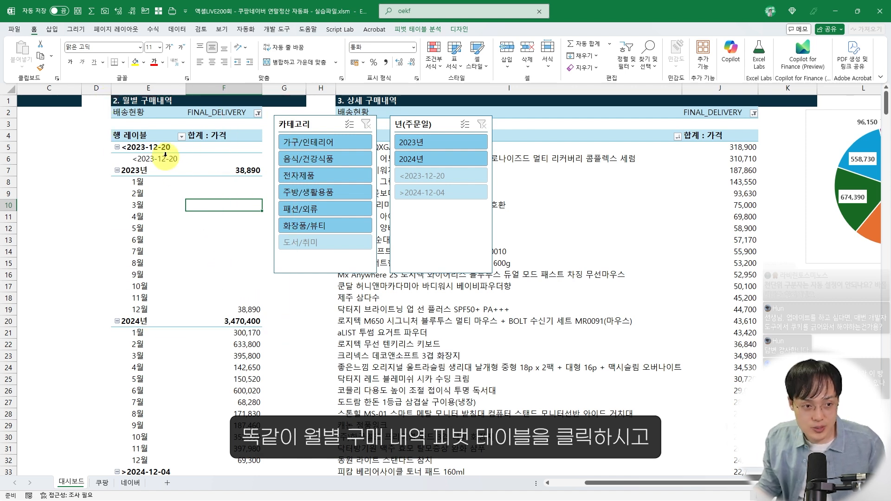
pyautogui.click(50, 28)
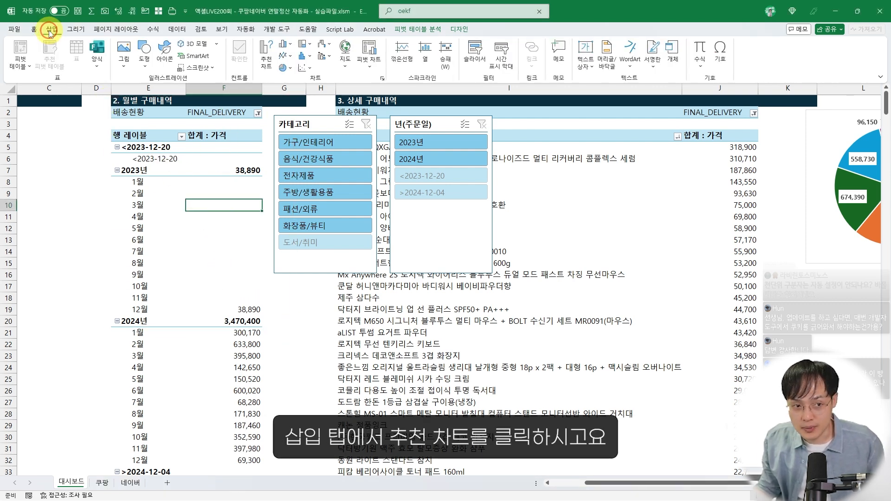
pyautogui.click(267, 54)
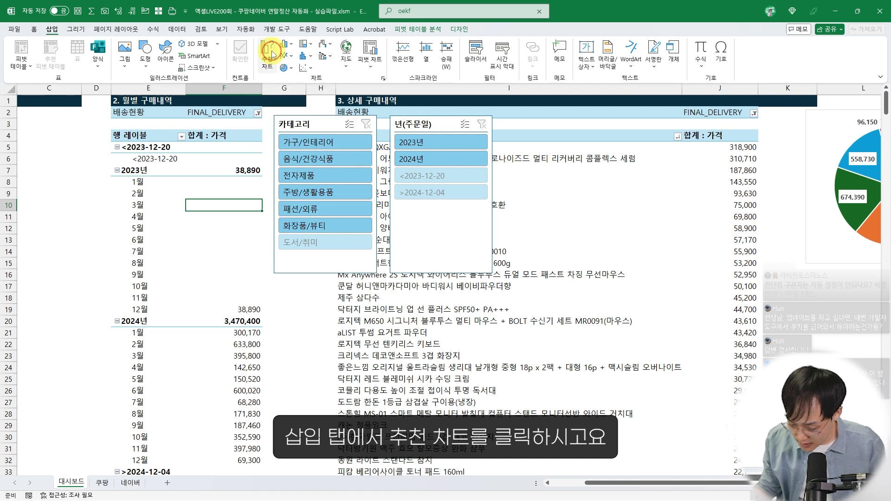
pyautogui.click(338, 175)
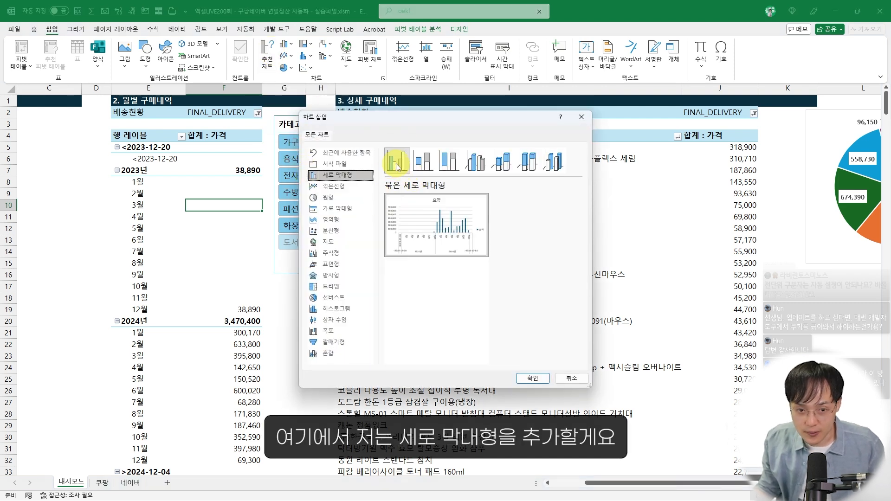
pyautogui.click(533, 379)
# Move the monthly column chart directly beneath the pie chart and enlarge it to span about columns L to N.
pyautogui.hscroll(2, 378, 207)
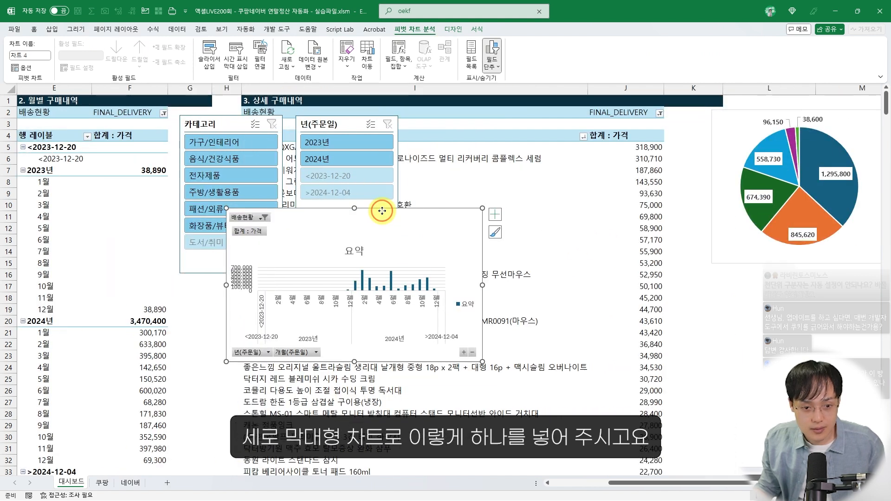
pyautogui.moveTo(378, 207); pyautogui.dragTo(806, 287)
pyautogui.hscroll(3, 789, 284)
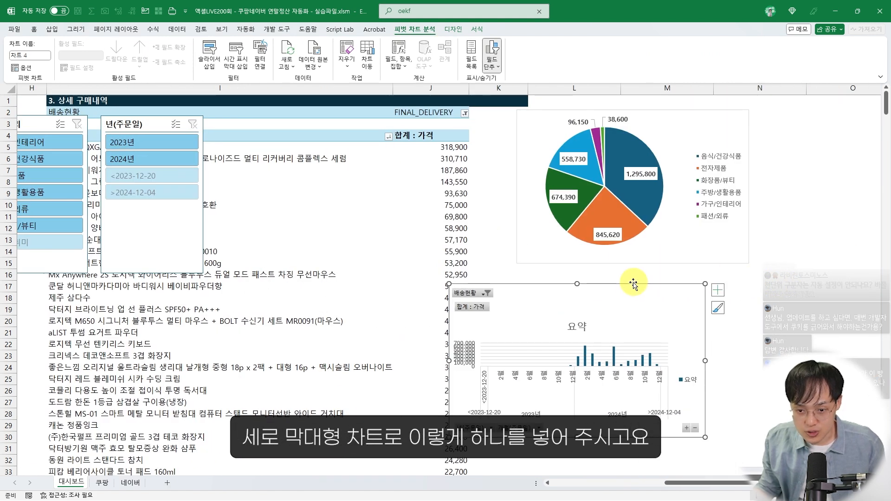
pyautogui.moveTo(631, 284); pyautogui.dragTo(702, 268)
pyautogui.scroll(-3, 702, 280)
pyautogui.moveTo(779, 316); pyautogui.dragTo(807, 387)
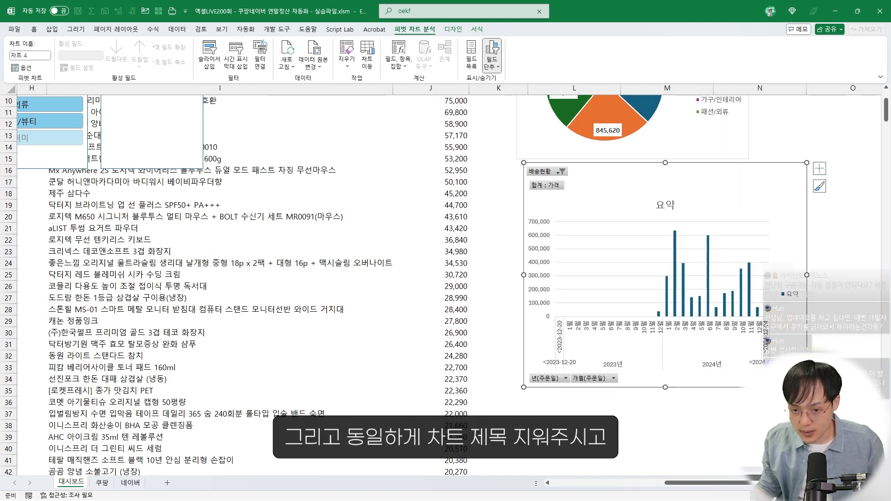
# Delete the monthly column chart's title and hide all of its field buttons (차트에서 모든 필드 단추 숨기기).
pyautogui.click(657, 209)
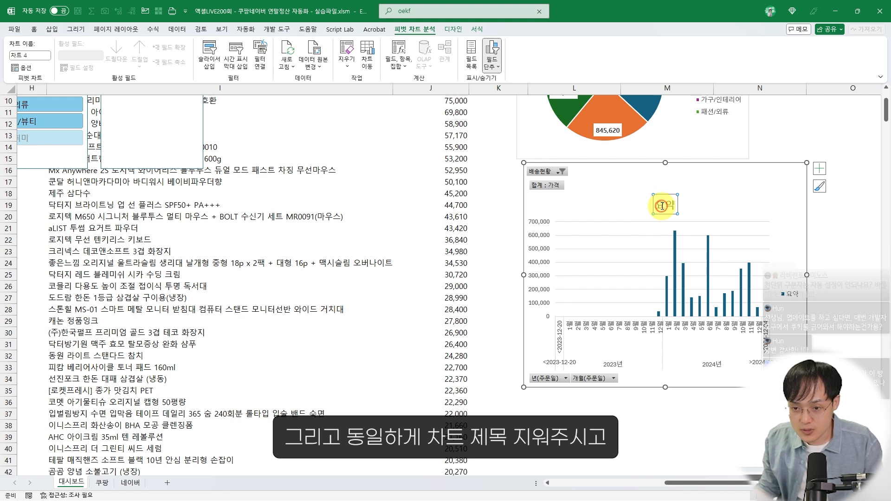
pyautogui.press('Delete')
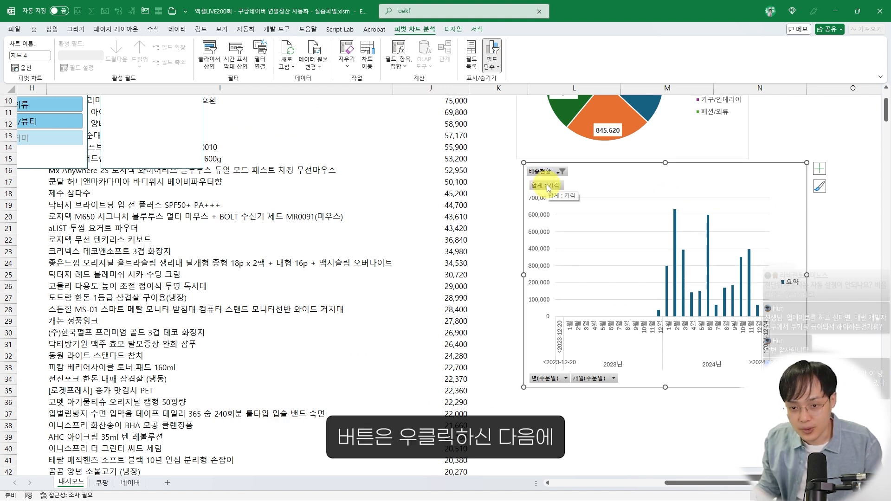
pyautogui.rightClick(546, 185)
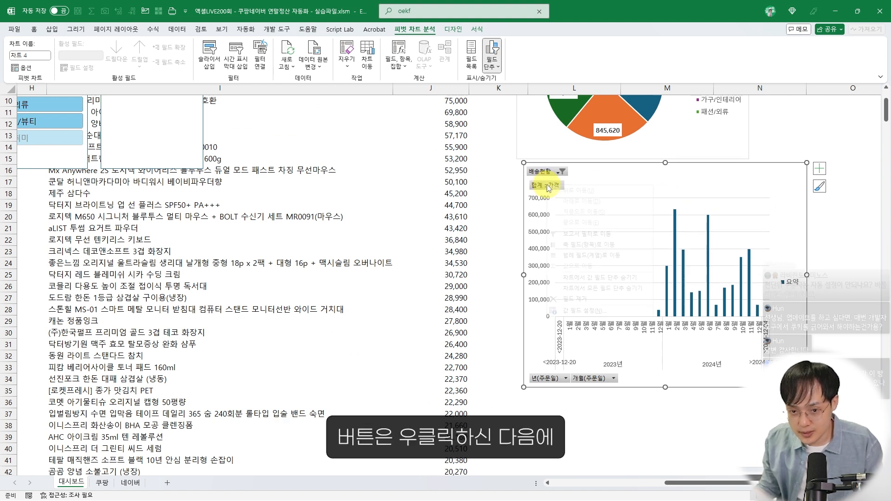
pyautogui.click(584, 289)
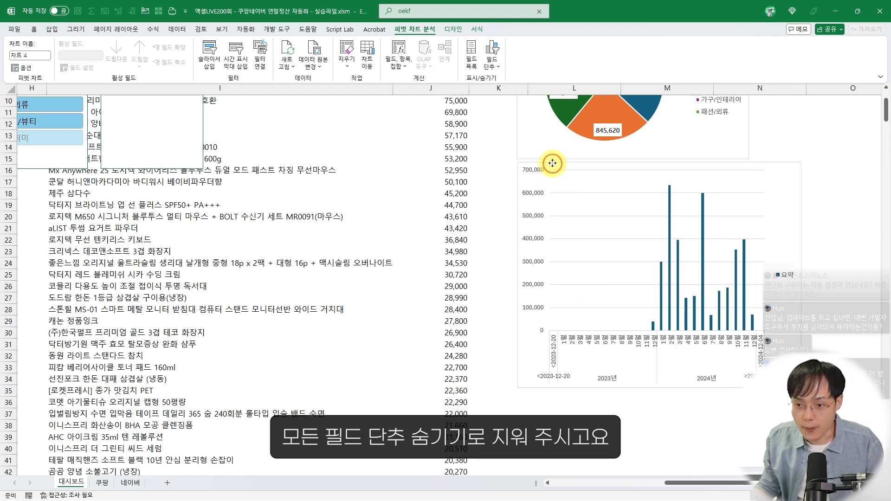
# Delete the monthly column chart's legend and reduce the chart's height.
pyautogui.click(838, 276)
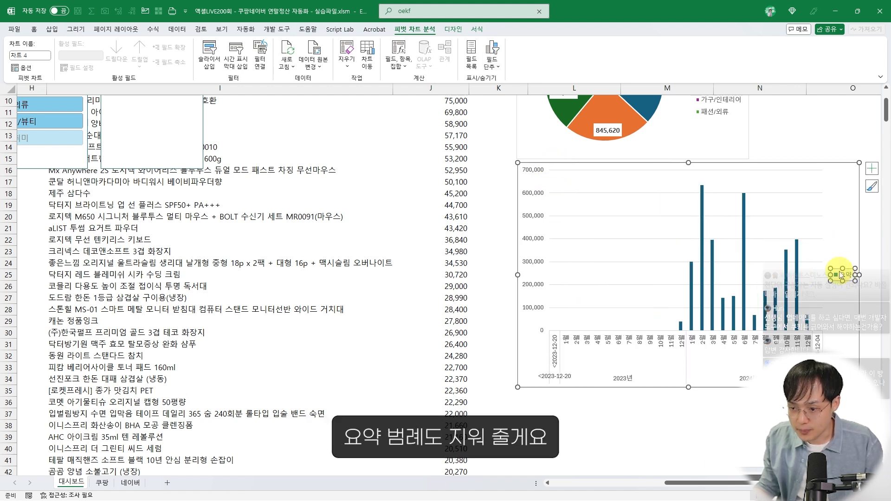
pyautogui.press('Delete')
pyautogui.moveTo(688, 387); pyautogui.dragTo(686, 342)
pyautogui.moveTo(857, 252); pyautogui.dragTo(861, 252)
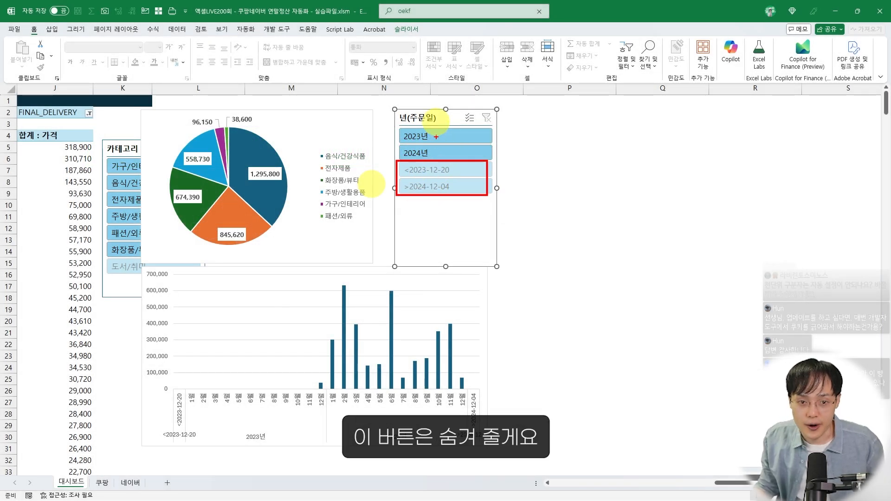
# Set the 년(주문일) slicer to hide items with no data (데이터가 없는 항목 숨기기).
pyautogui.rightClick(419, 114)
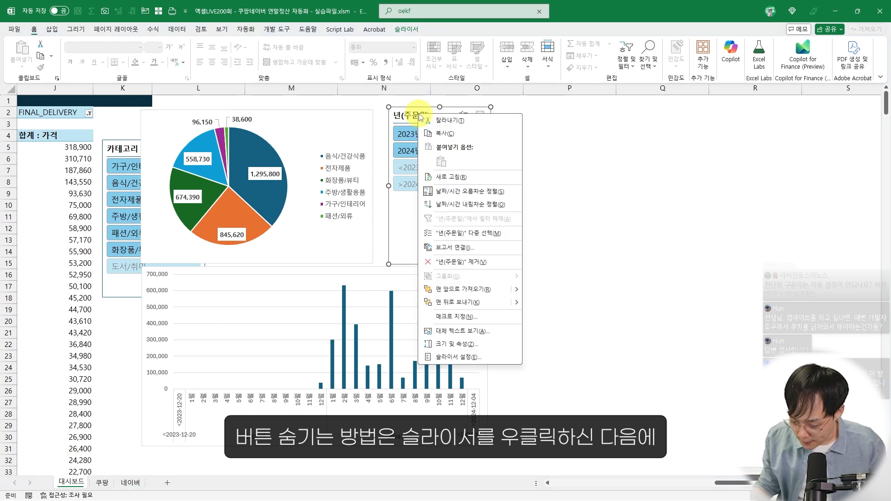
pyautogui.click(453, 357)
pyautogui.moveTo(424, 297); pyautogui.dragTo(558, 109)
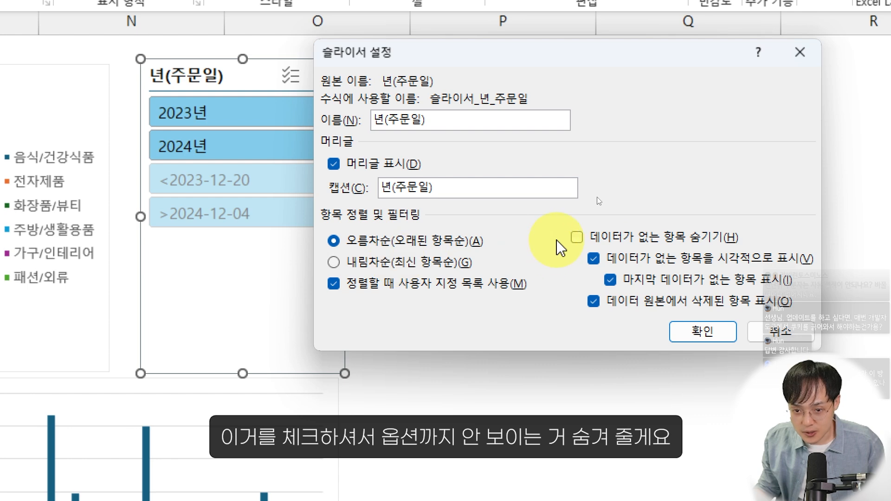
pyautogui.click(577, 237)
pyautogui.click(696, 332)
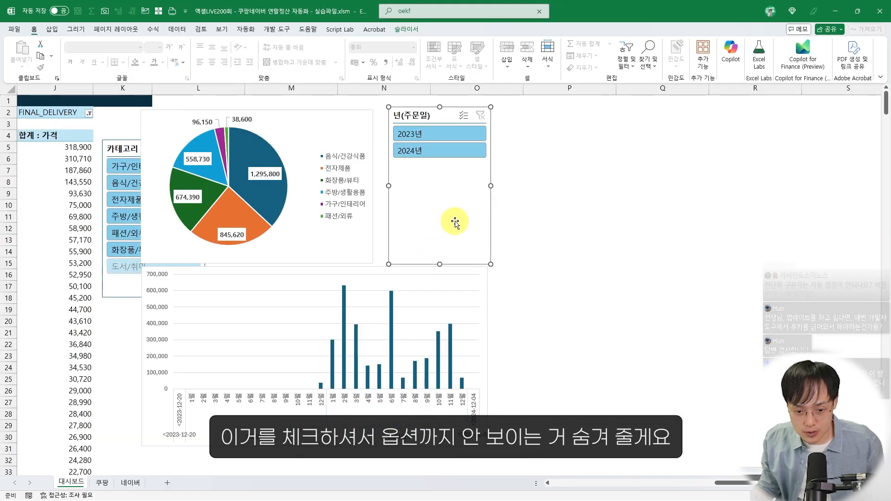
# Arrange the dashboard with the shortened 년(주문일) slicer above the pie chart, the 카테고리 slicer beside it, and both charts shifted down.
pyautogui.moveTo(455, 221); pyautogui.dragTo(446, 221)
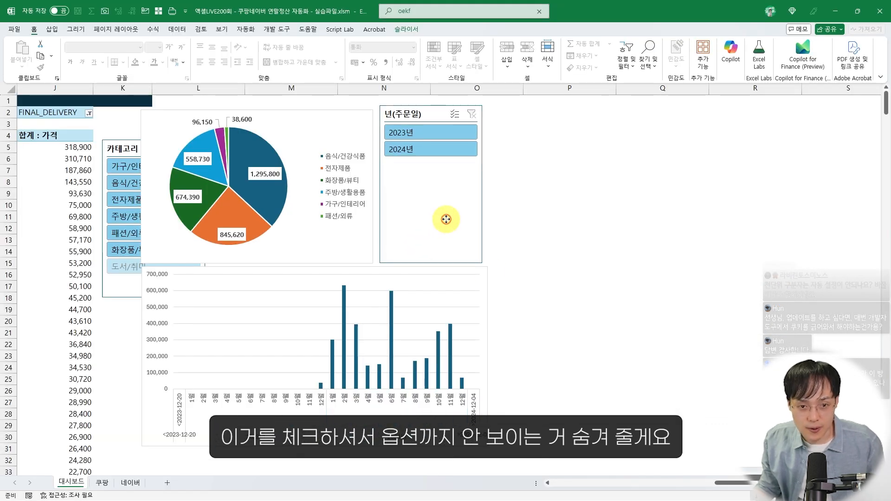
pyautogui.moveTo(127, 148); pyautogui.dragTo(517, 112)
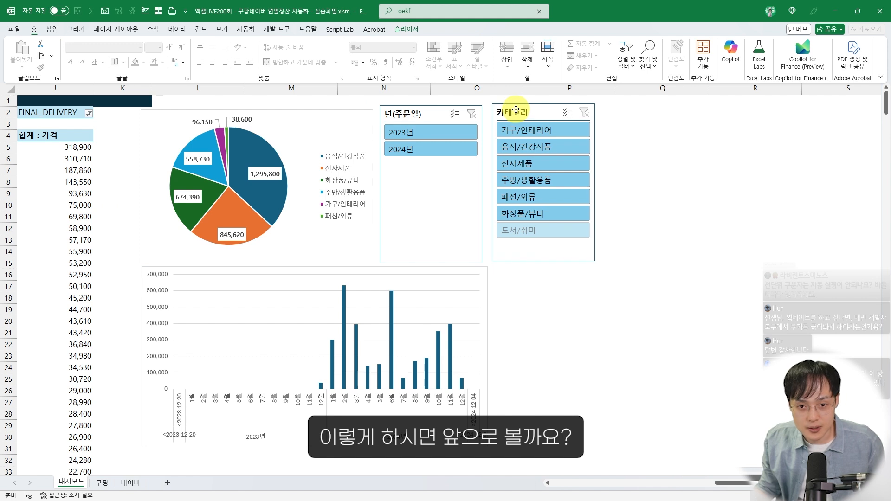
pyautogui.click(297, 110)
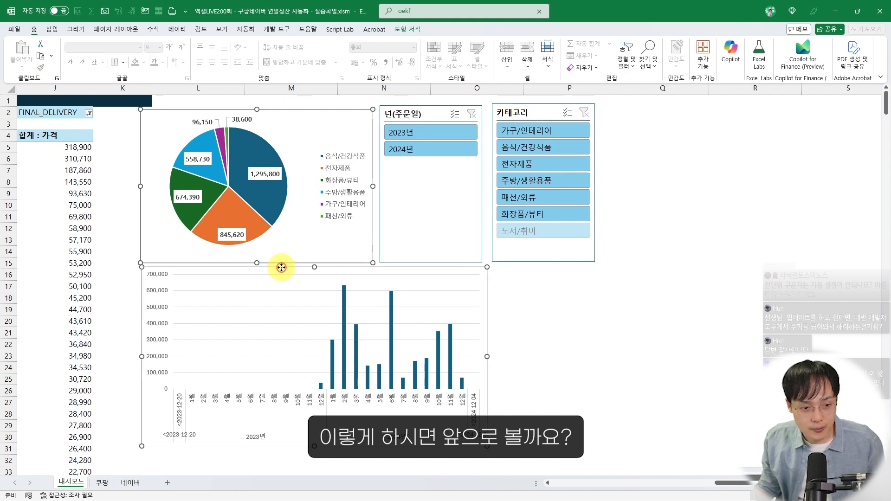
pyautogui.moveTo(283, 265); pyautogui.dragTo(295, 302)
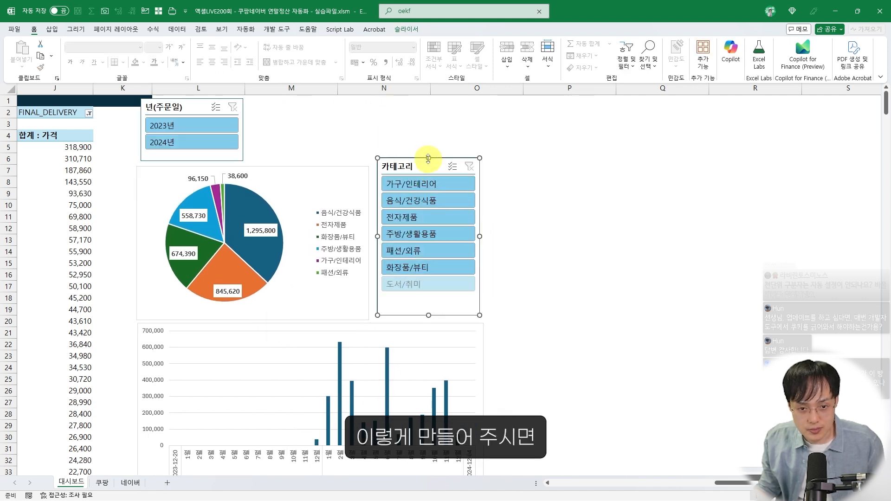
pyautogui.moveTo(428, 159); pyautogui.dragTo(402, 163)
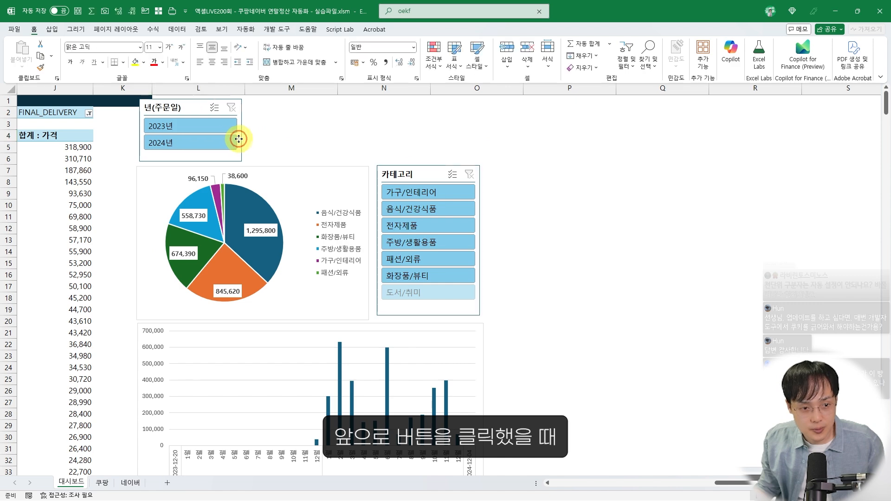
pyautogui.click(341, 136)
# Filter the dashboard to 2024년 with the 년(주문일) slicer.
pyautogui.hscroll(-3, 368, 149)
pyautogui.scroll(-1, 368, 149)
pyautogui.hscroll(1, 403, 167)
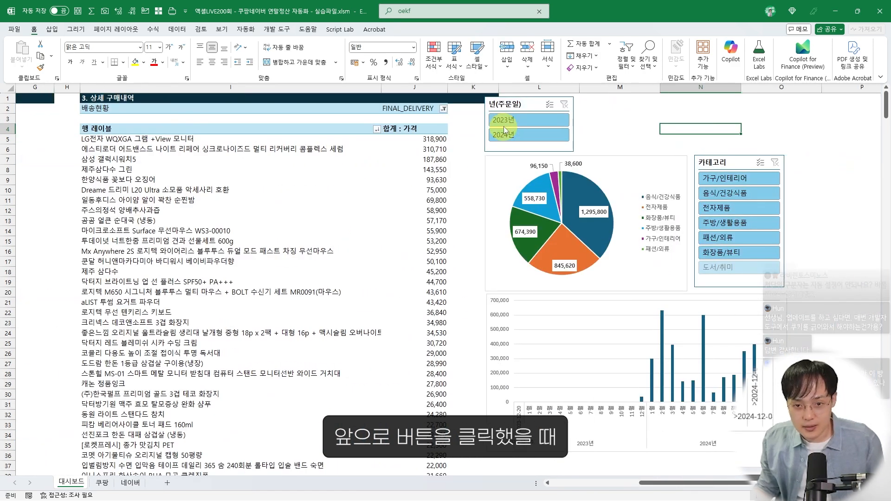
pyautogui.click(509, 135)
# Examine the 2024 purchases category by category, including 가구/인테리어, 음식/건강식품, 전자제품 and 주방/생활용품, and clear the 카테고리 filter.
pyautogui.click(740, 178)
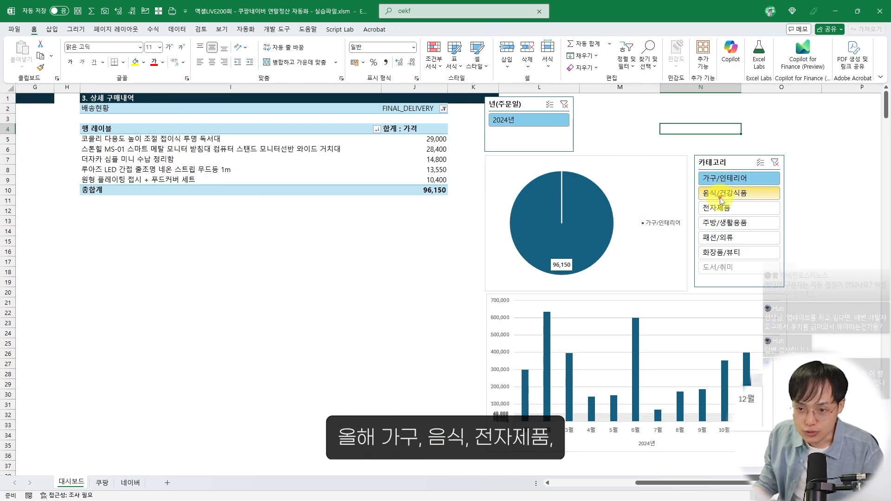
pyautogui.click(738, 193)
pyautogui.click(730, 211)
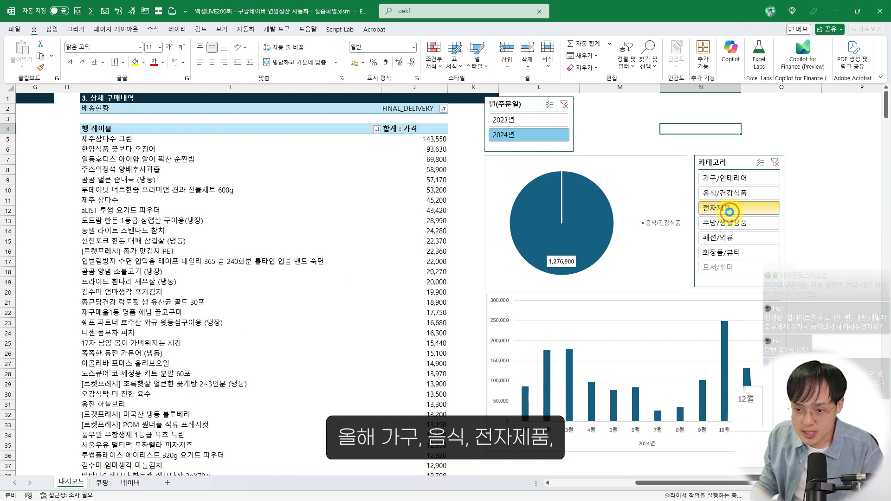
pyautogui.click(729, 223)
pyautogui.click(731, 223)
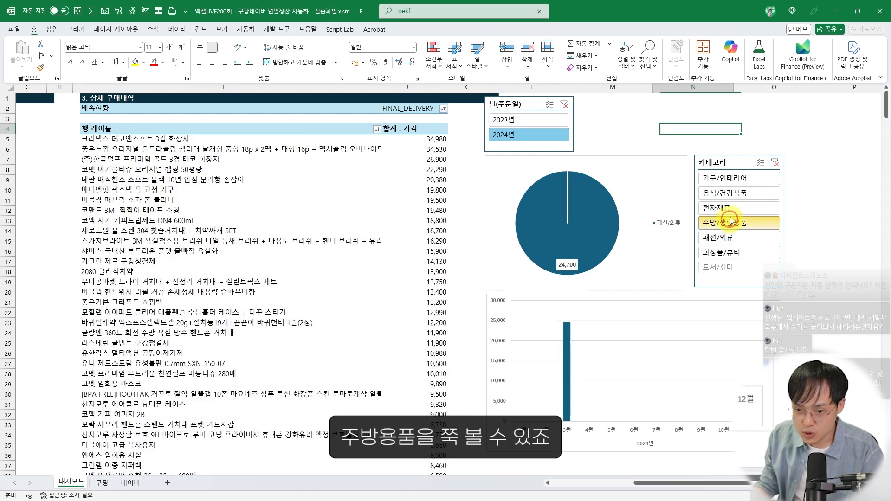
pyautogui.click(732, 209)
pyautogui.click(733, 196)
pyautogui.click(735, 180)
pyautogui.click(732, 209)
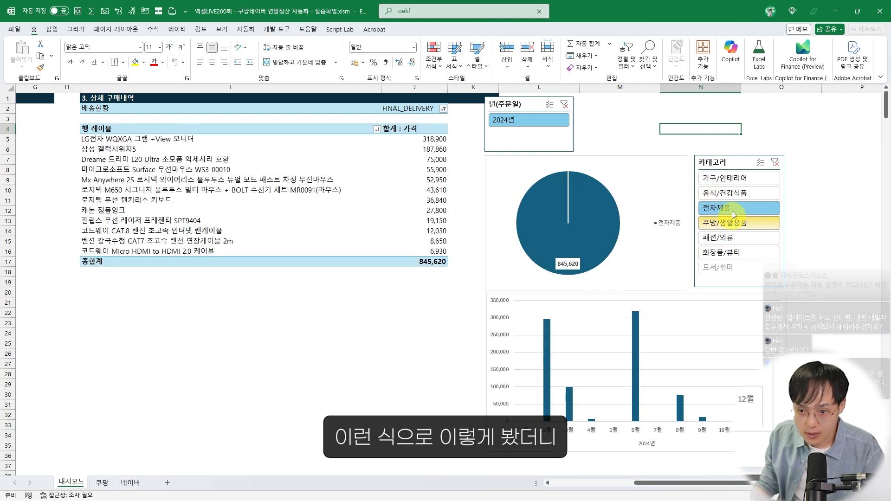
pyautogui.click(775, 162)
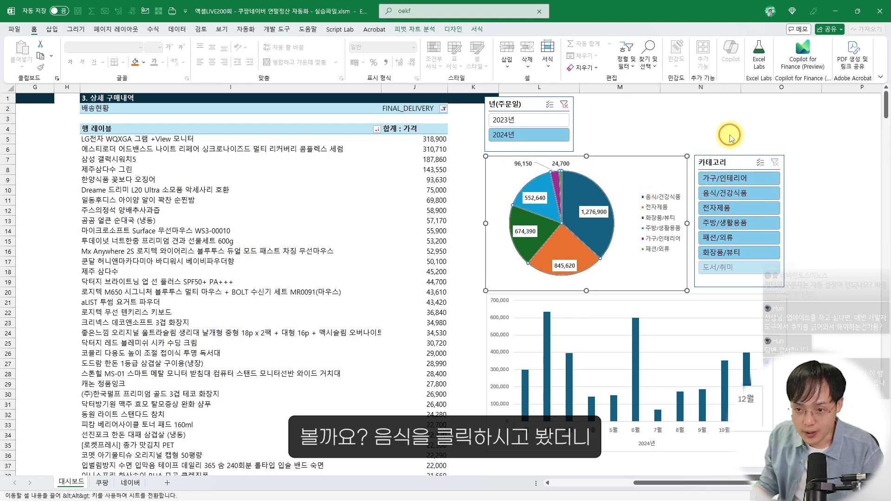
# Filter the 카테고리 slicer to 음식/건강식품 and examine the top three products in the 상세 구매내역 list.
pyautogui.click(733, 197)
pyautogui.click(232, 138)
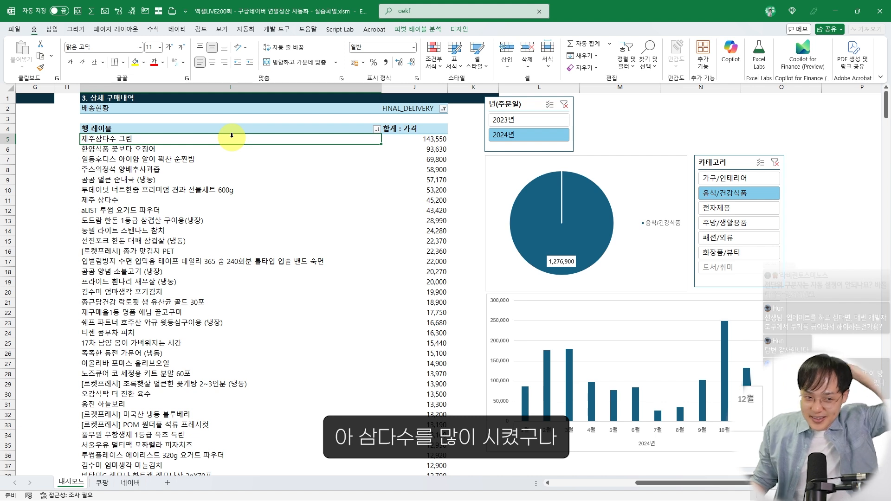
pyautogui.click(228, 149)
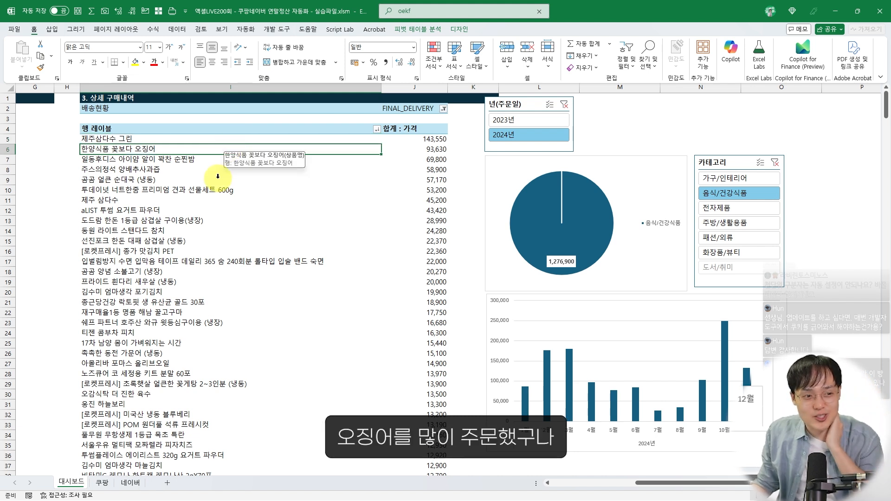
pyautogui.click(130, 163)
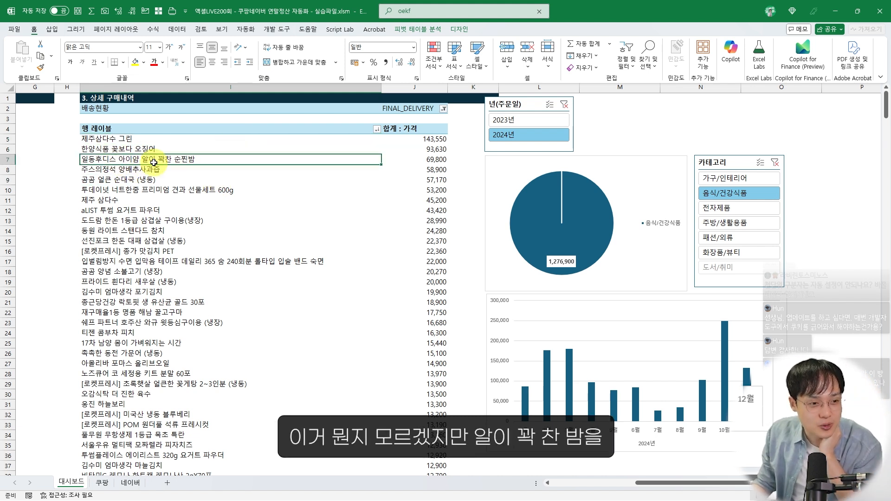